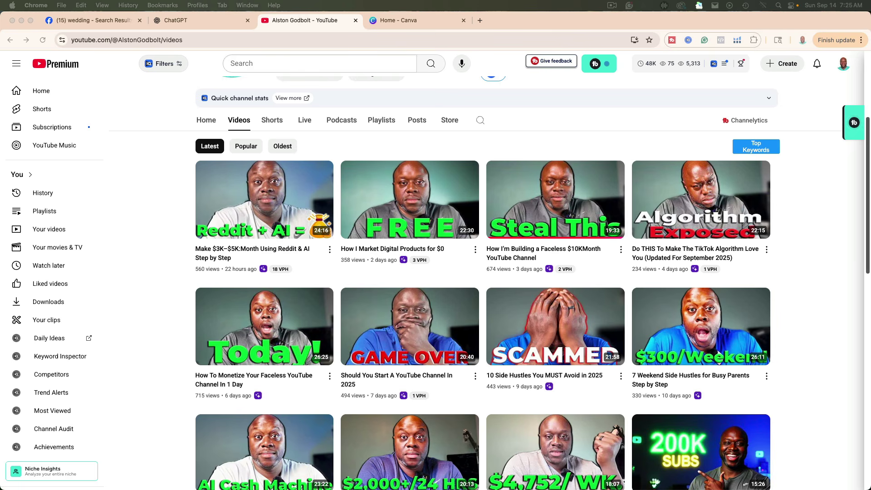
Step: Open the Tutorialspoint Free Online Whiteboard in a new browser tab
{"action": "left_click", "coordinate": [481, 20]}
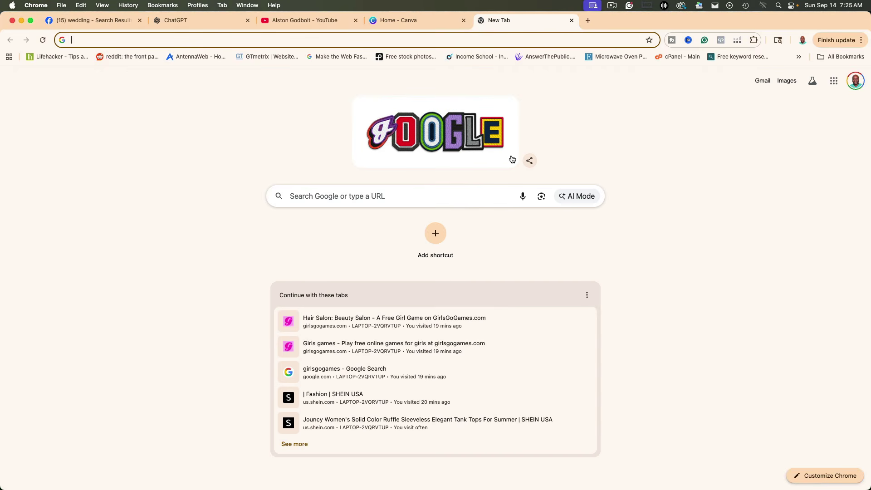
{"action": "type", "text": "onlin"}
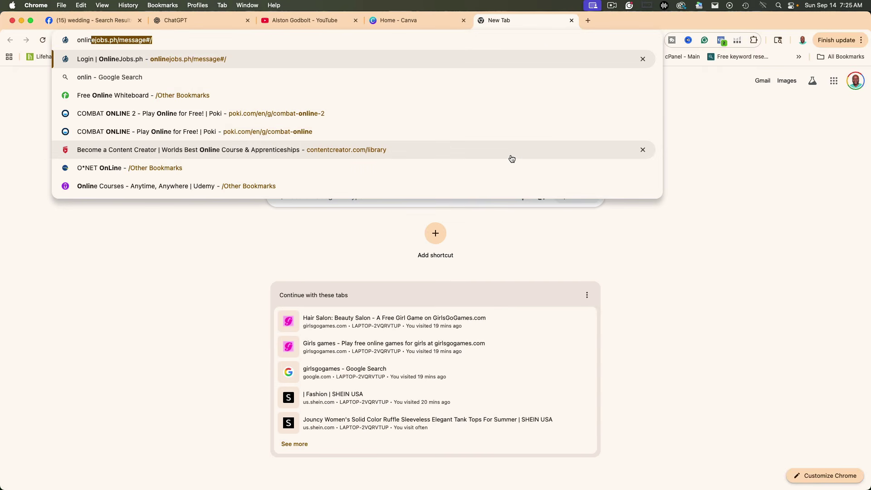
{"action": "left_click", "coordinate": [406, 93]}
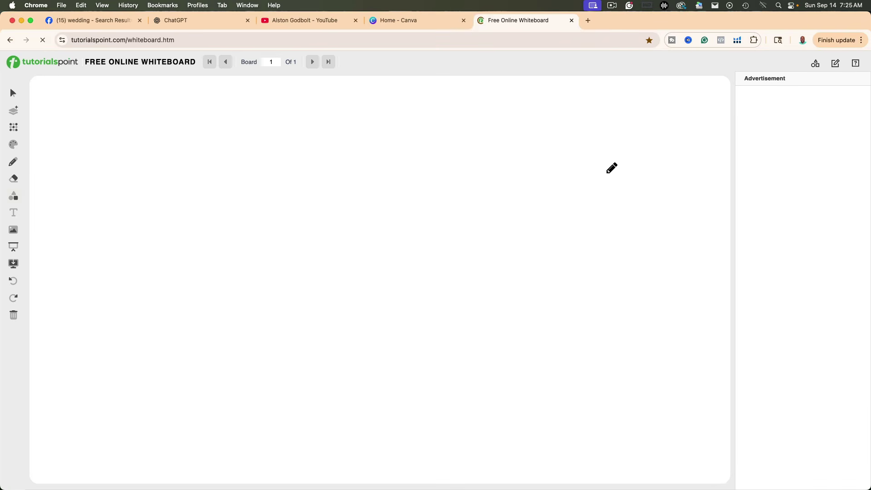
Step: Add a text box to the blank whiteboard and replace its placeholder text with "Pick a niche"
{"action": "left_click", "coordinate": [14, 213]}
{"action": "left_click", "coordinate": [47, 198]}
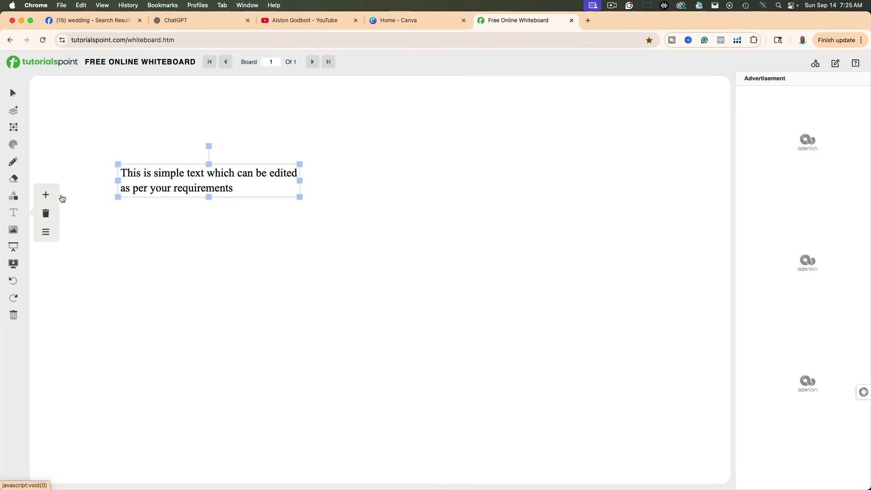
{"action": "left_click", "coordinate": [233, 188]}
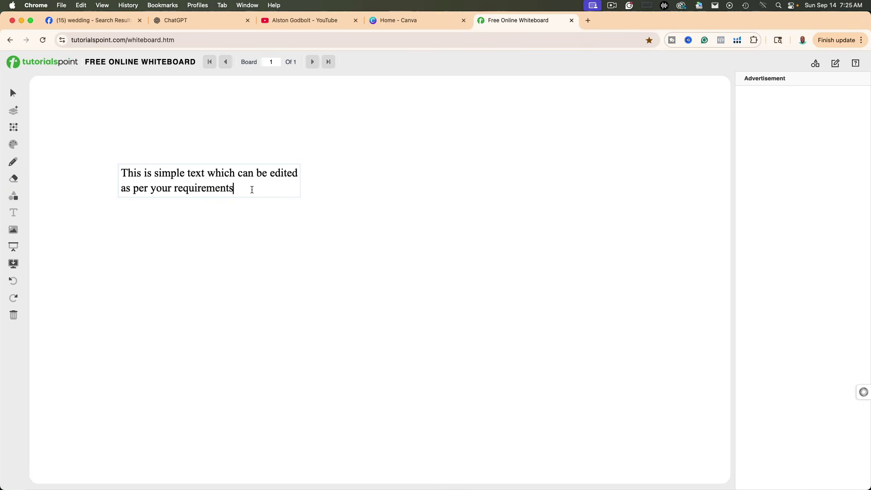
{"action": "key", "text": "shift+Up"}
{"action": "key", "text": "super+a"}
{"action": "type", "text": "Pi"}
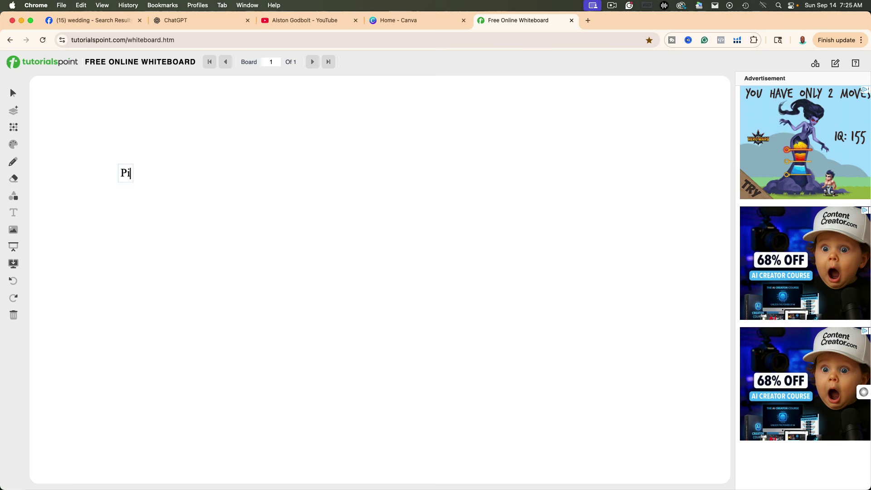
{"action": "type", "text": "ck a niche"}
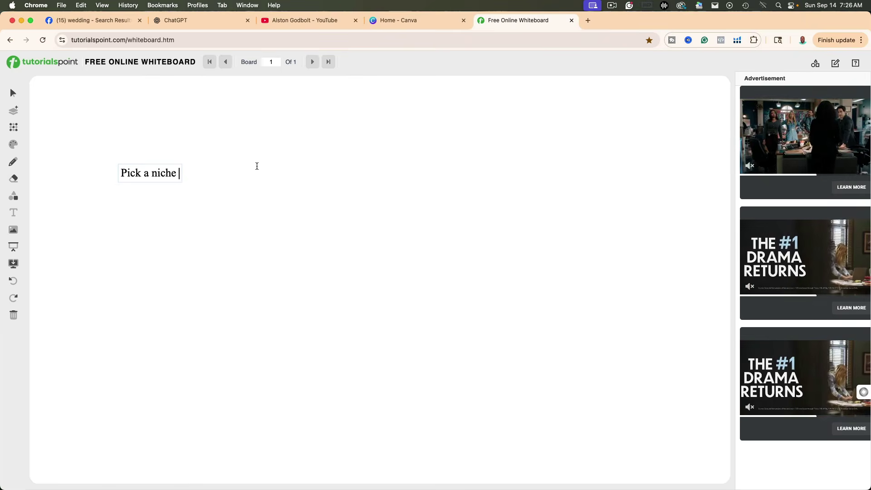
Step: Switch to the Facebook search results for "wedding" and look through the posts
{"action": "left_click", "coordinate": [101, 26]}
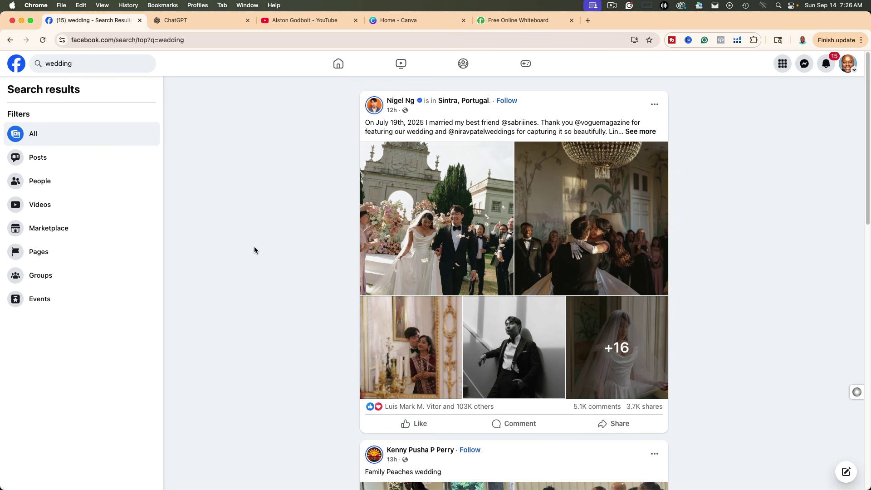
{"action": "scroll", "coordinate": [241, 249], "scroll_direction": "down", "scroll_amount": 7}
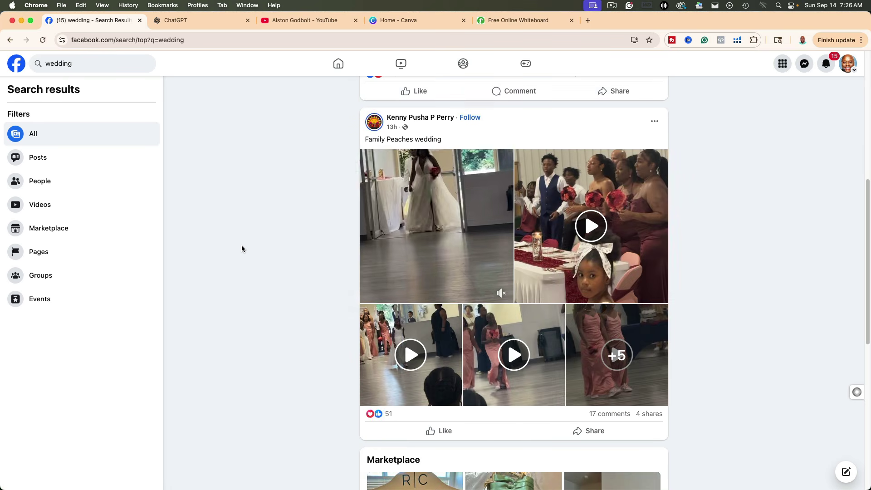
{"action": "scroll", "coordinate": [241, 249], "scroll_direction": "up", "scroll_amount": 7}
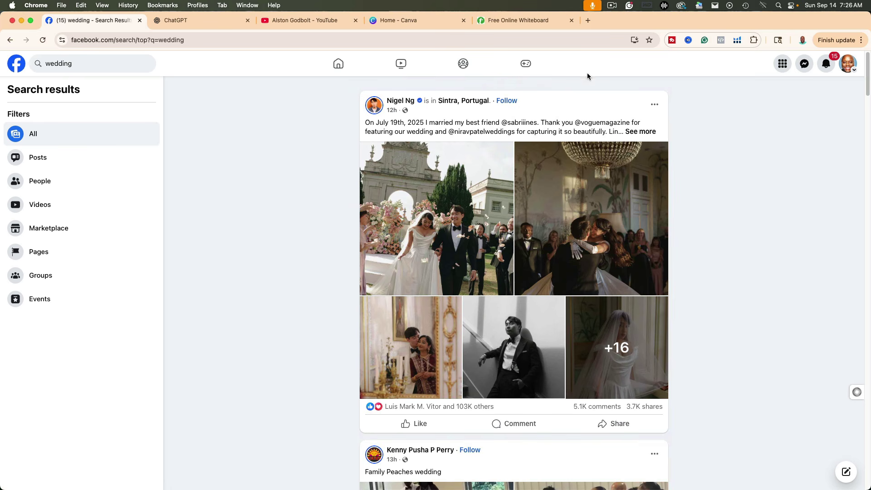
Step: Search the web for "facebook ads library" in a new tab and open the Meta Ad Library
{"action": "left_click", "coordinate": [588, 20]}
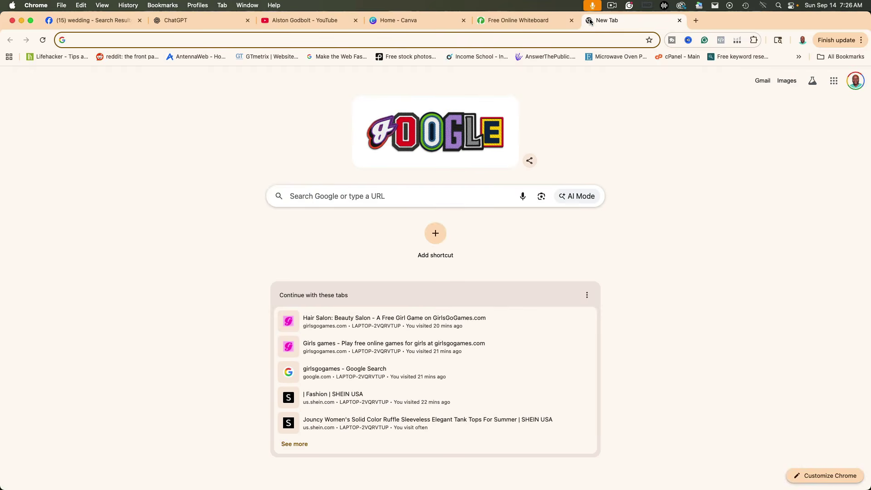
{"action": "type", "text": "faceb"}
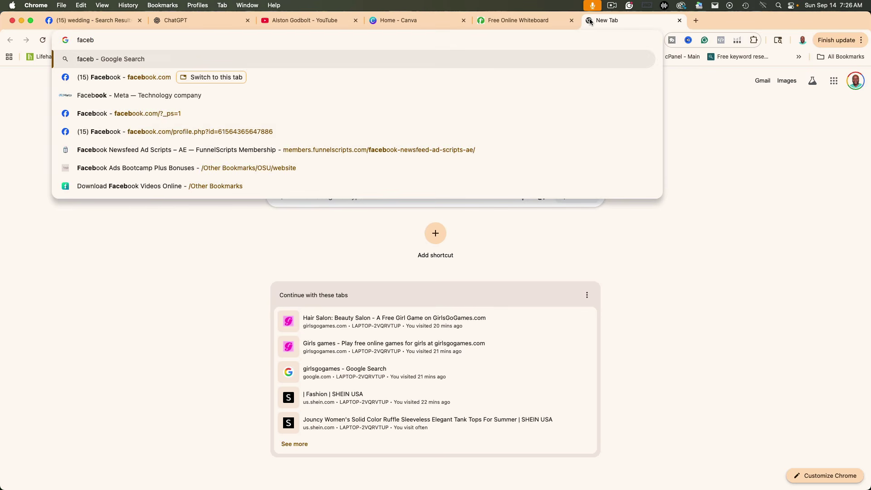
{"action": "type", "text": "ook SA"}
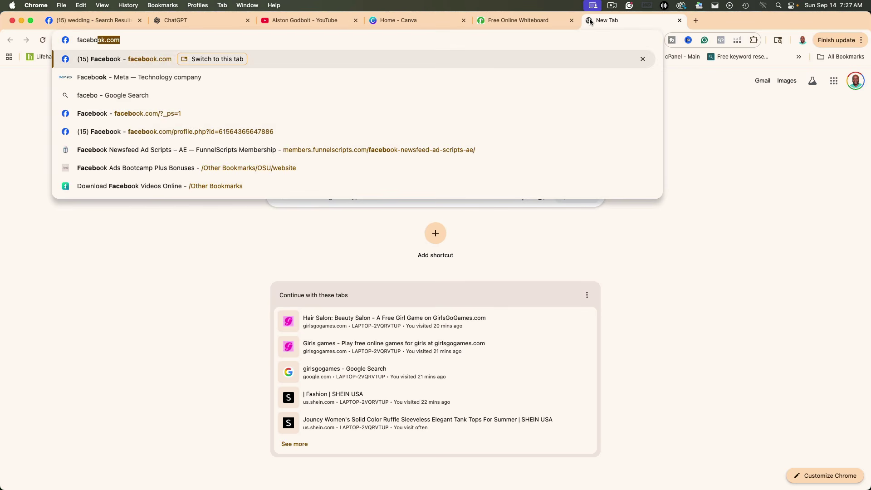
{"action": "key", "text": "BackSpace"}
{"action": "key", "text": "BackSpace"}
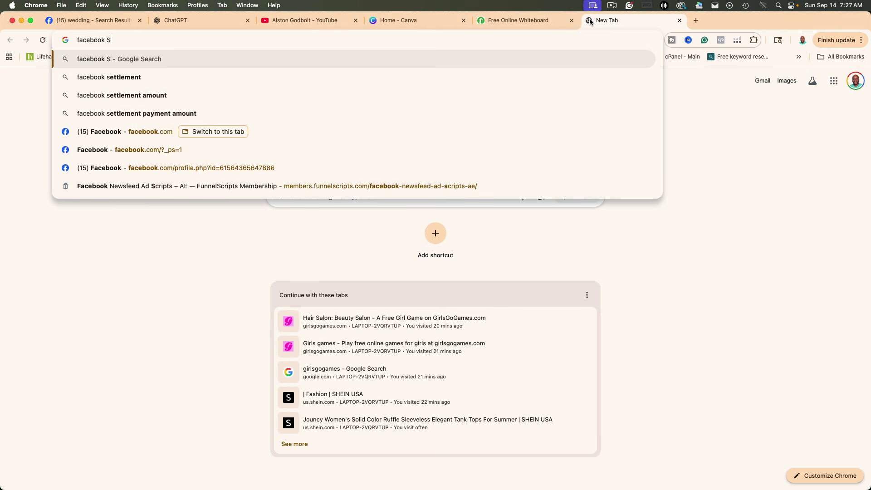
{"action": "type", "text": "ADS"}
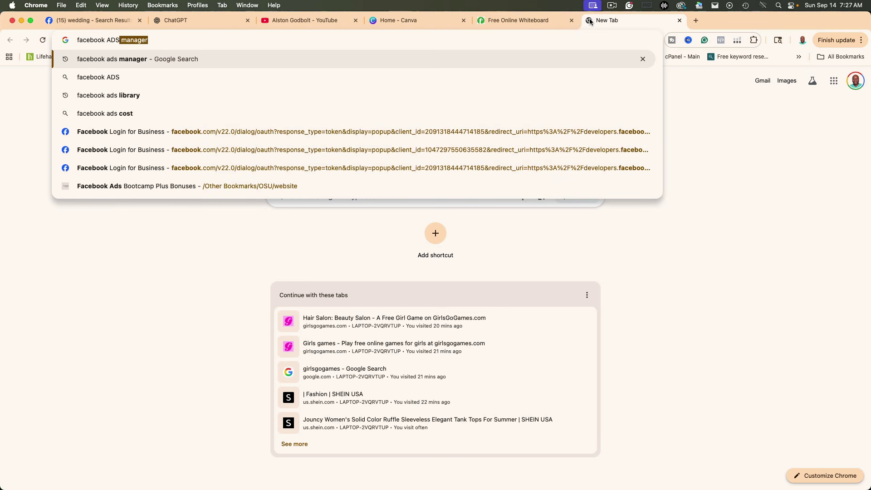
{"action": "left_click", "coordinate": [134, 95]}
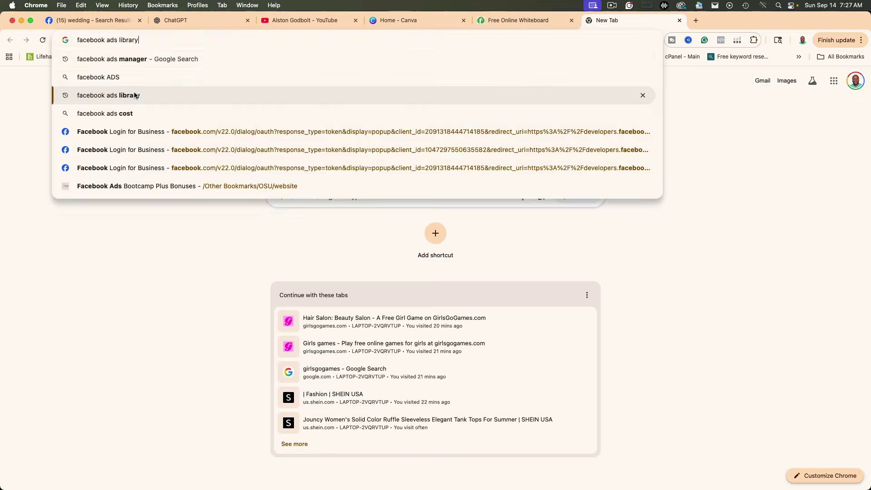
{"action": "left_click", "coordinate": [115, 151]}
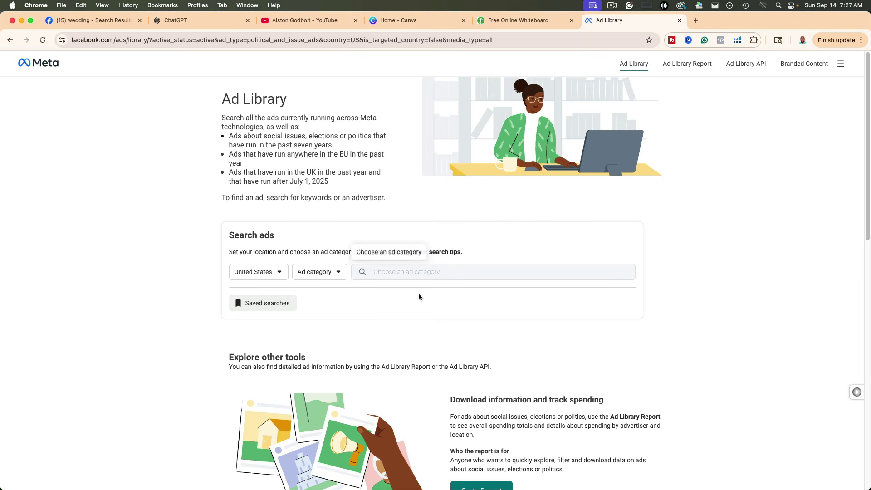
Step: Set the ad category to All ads and search the United States ads for "wedding"
{"action": "left_click", "coordinate": [323, 274]}
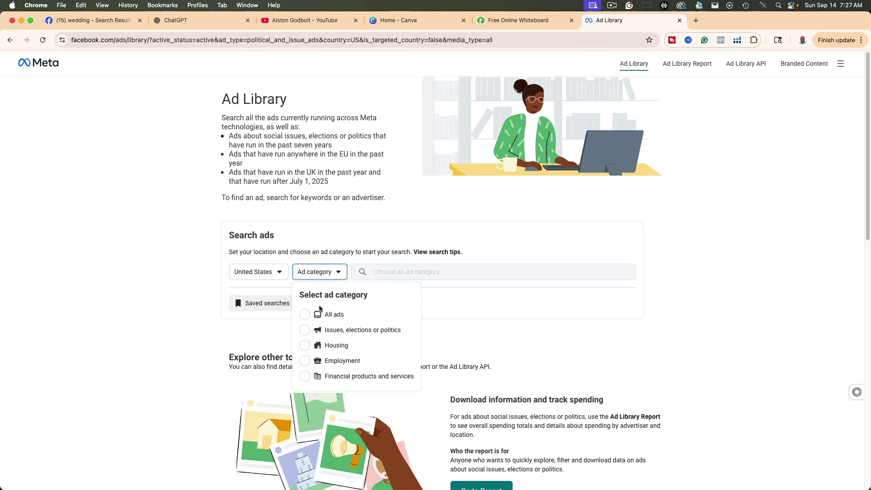
{"action": "left_click", "coordinate": [305, 315]}
{"action": "left_click", "coordinate": [389, 272]}
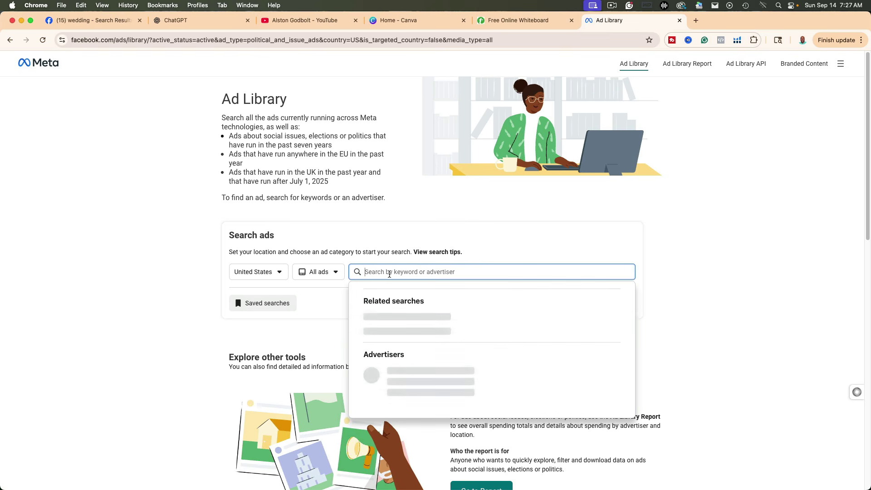
{"action": "type", "text": "wedding"}
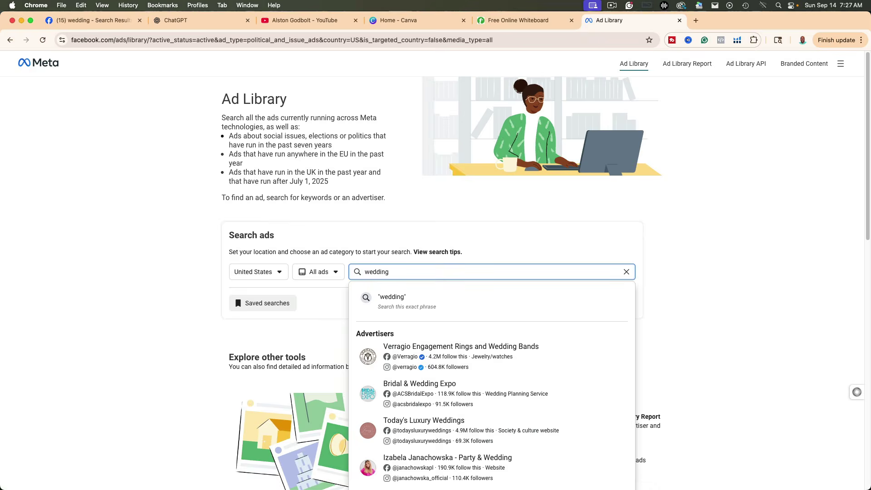
{"action": "key", "text": "Return"}
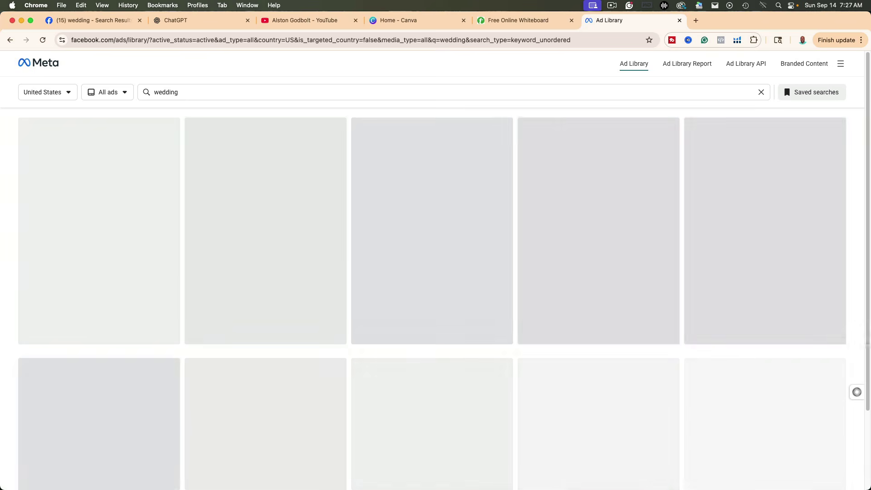
Step: Look through the wedding ads and expand the Drama Trending ad text about a wedding anniversary party
{"action": "scroll", "coordinate": [383, 244], "scroll_direction": "down", "scroll_amount": 5}
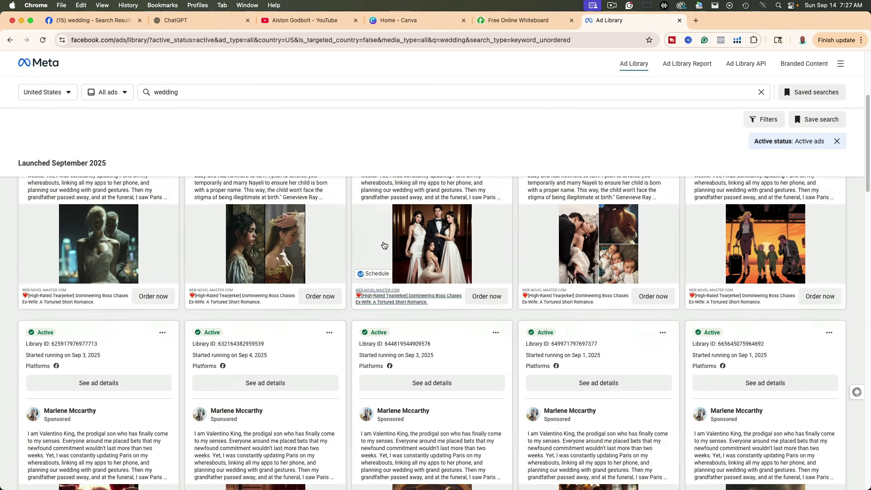
{"action": "scroll", "coordinate": [383, 244], "scroll_direction": "up", "scroll_amount": 5}
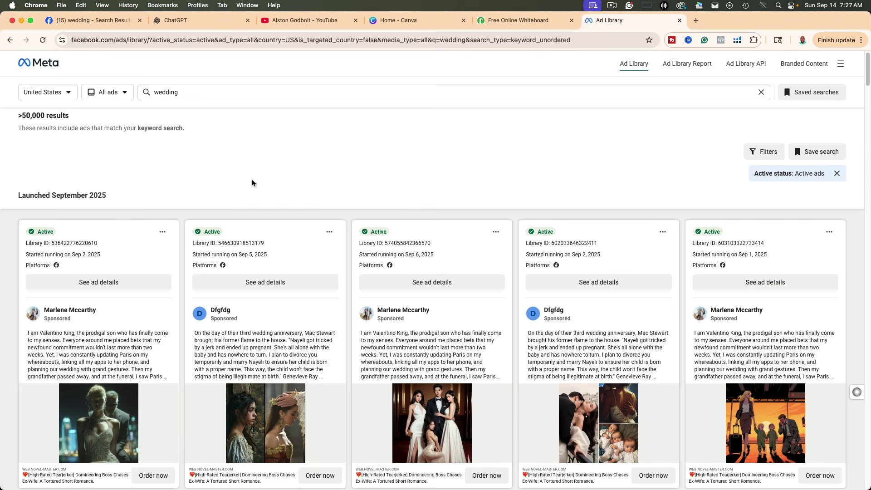
{"action": "scroll", "coordinate": [252, 183], "scroll_direction": "down", "scroll_amount": 10}
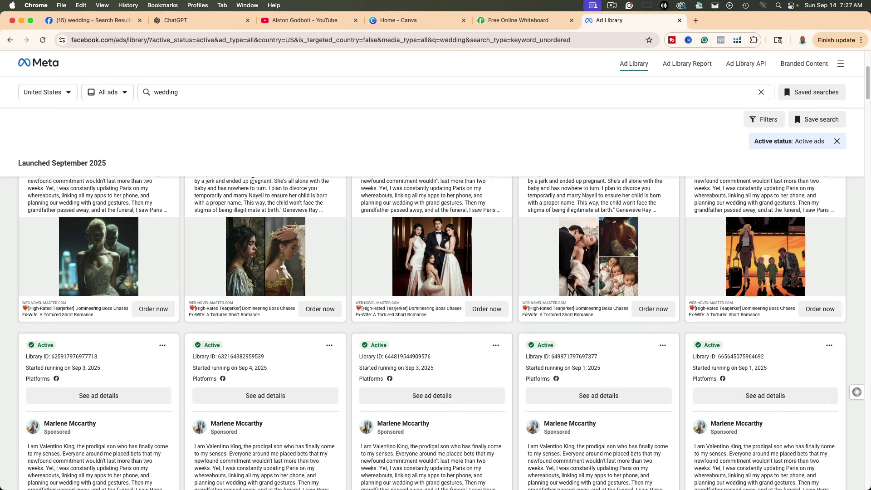
{"action": "scroll", "coordinate": [253, 188], "scroll_direction": "down", "scroll_amount": 5}
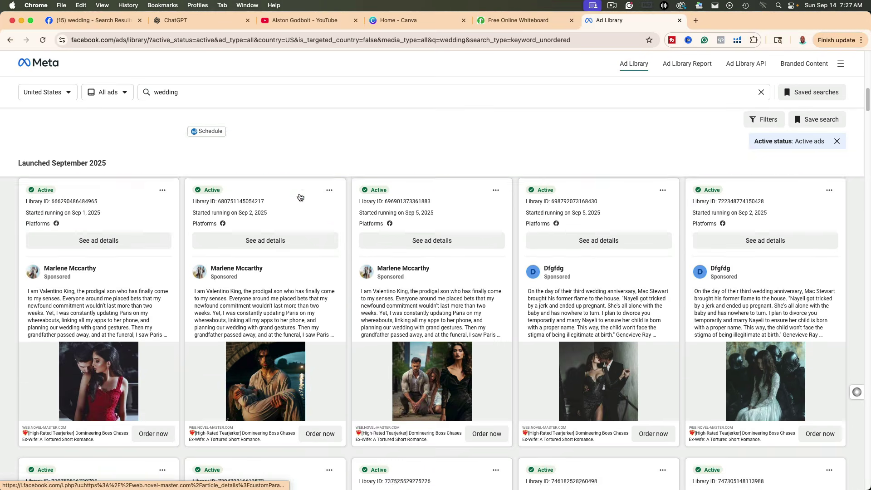
{"action": "scroll", "coordinate": [233, 203], "scroll_direction": "down", "scroll_amount": 15}
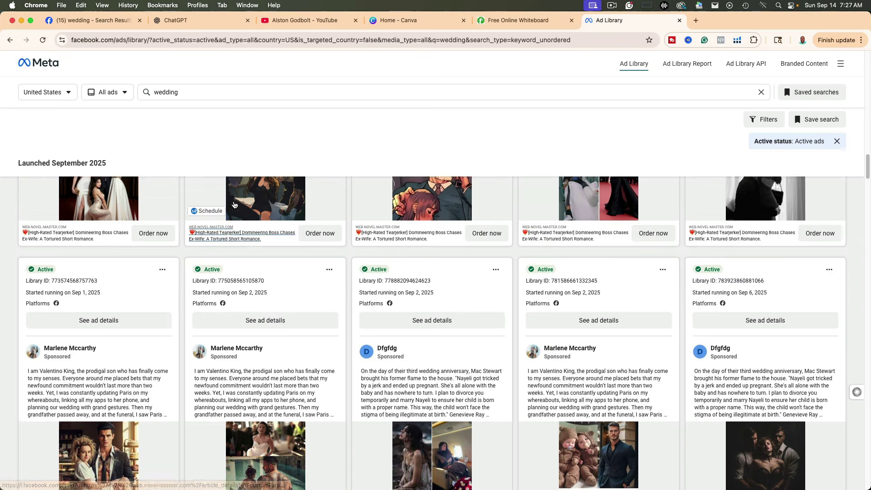
{"action": "scroll", "coordinate": [233, 203], "scroll_direction": "down", "scroll_amount": 5}
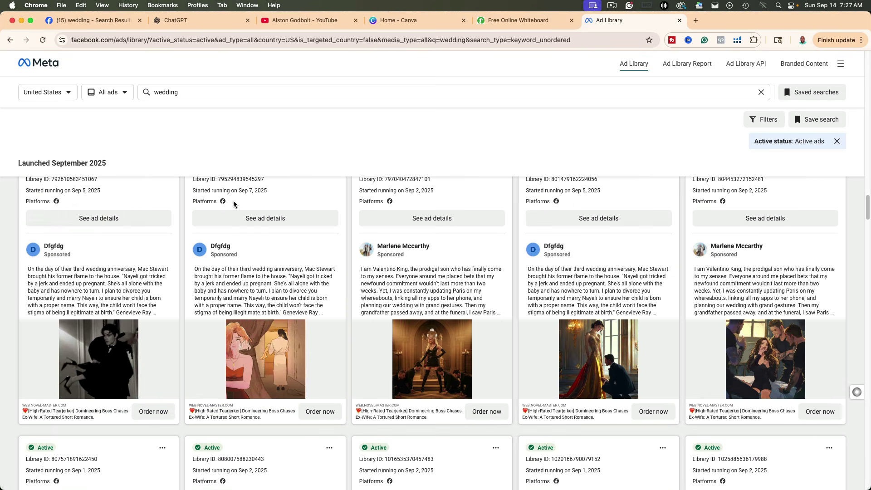
{"action": "scroll", "coordinate": [234, 203], "scroll_direction": "down", "scroll_amount": 10}
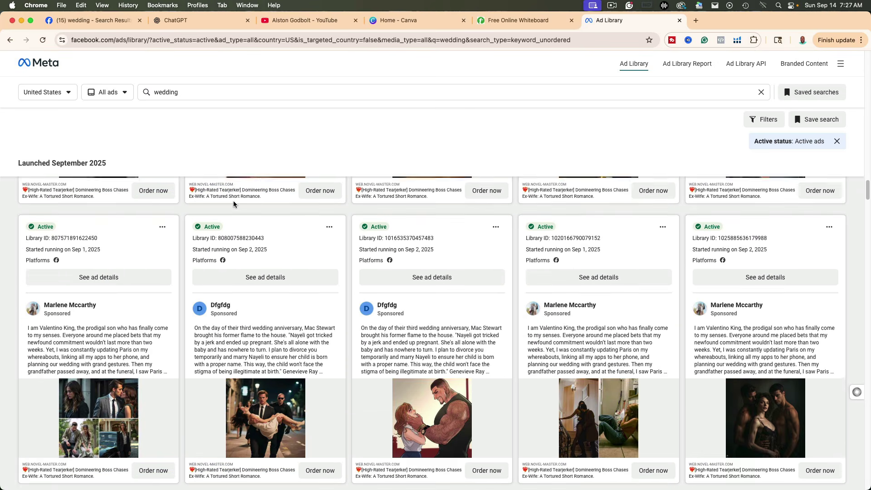
{"action": "scroll", "coordinate": [234, 203], "scroll_direction": "down", "scroll_amount": 12}
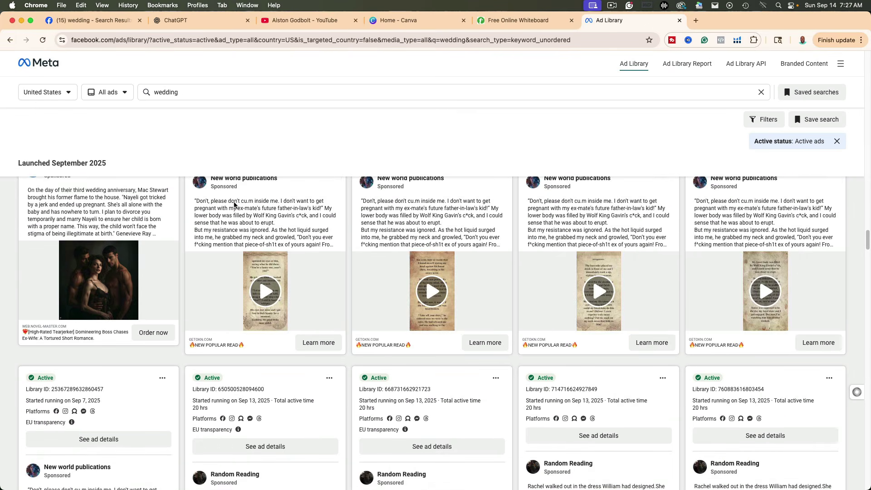
{"action": "scroll", "coordinate": [233, 204], "scroll_direction": "down", "scroll_amount": 15}
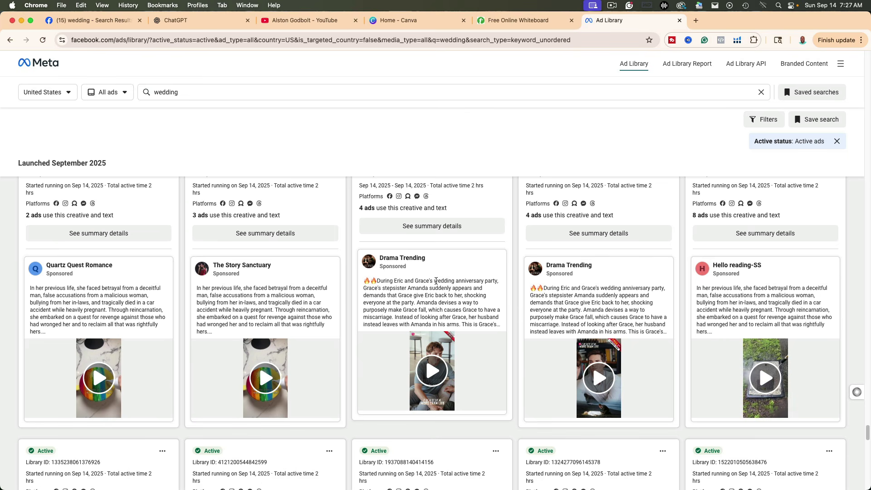
{"action": "left_click_drag", "start_coordinate": [434, 281], "coordinate": [496, 279]}
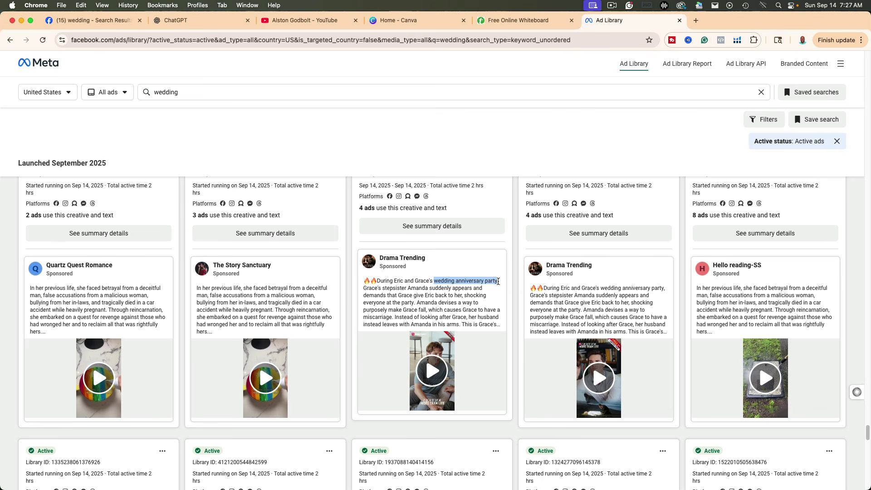
{"action": "left_click", "coordinate": [498, 281]}
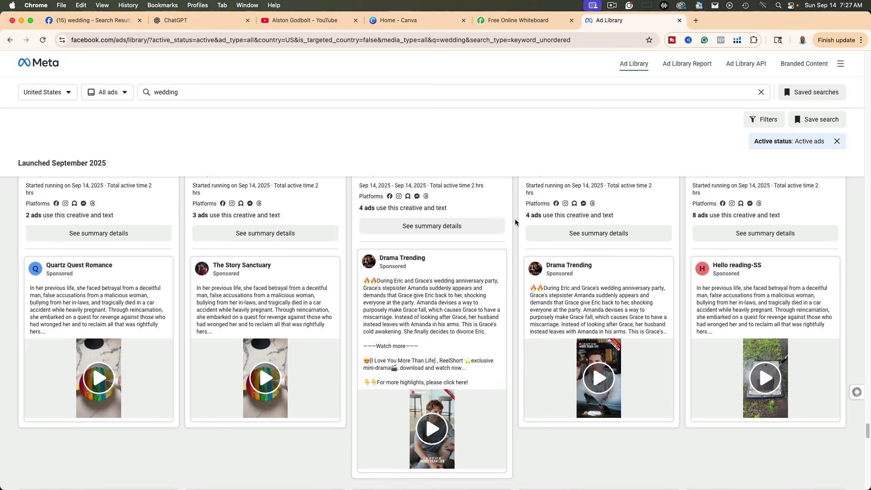
Step: Switch to ChatGPT and begin a prompt with "how many"
{"action": "left_click", "coordinate": [198, 6]}
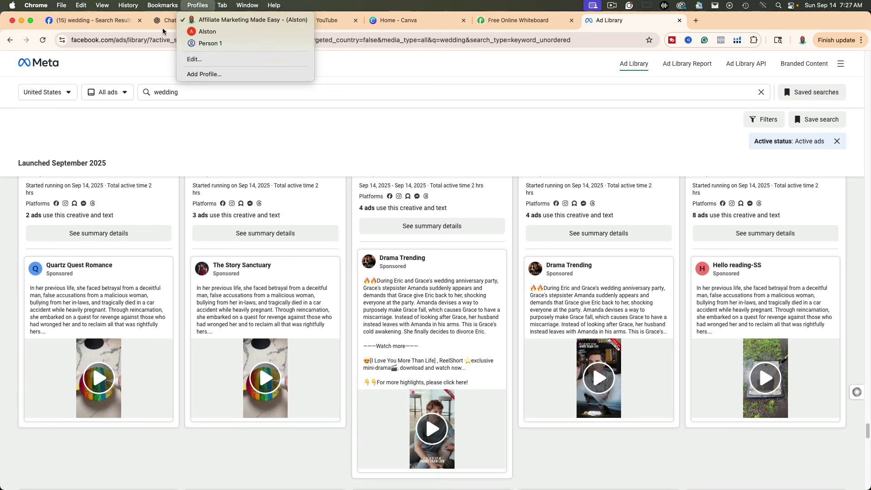
{"action": "left_click", "coordinate": [211, 20]}
{"action": "left_click", "coordinate": [212, 20]}
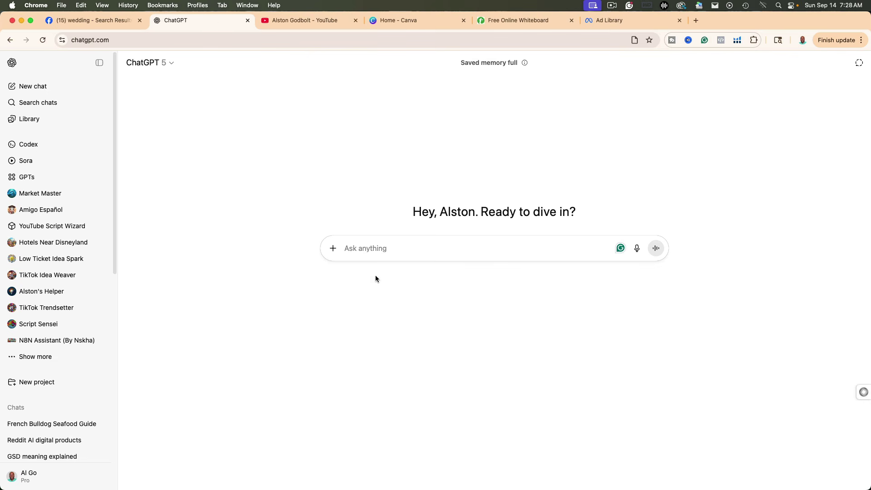
{"action": "type", "text": "how many"}
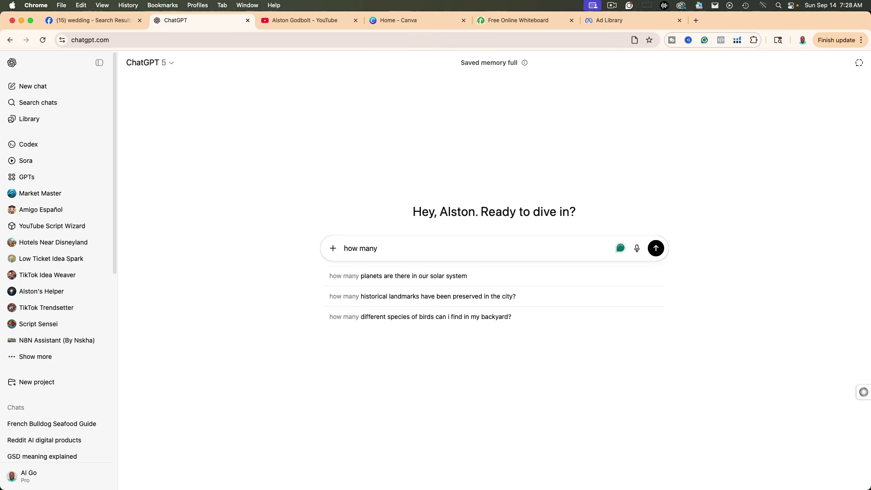
{"action": "type", "text": "https://www.youtube.com/@canyourpeteatthat2676"}
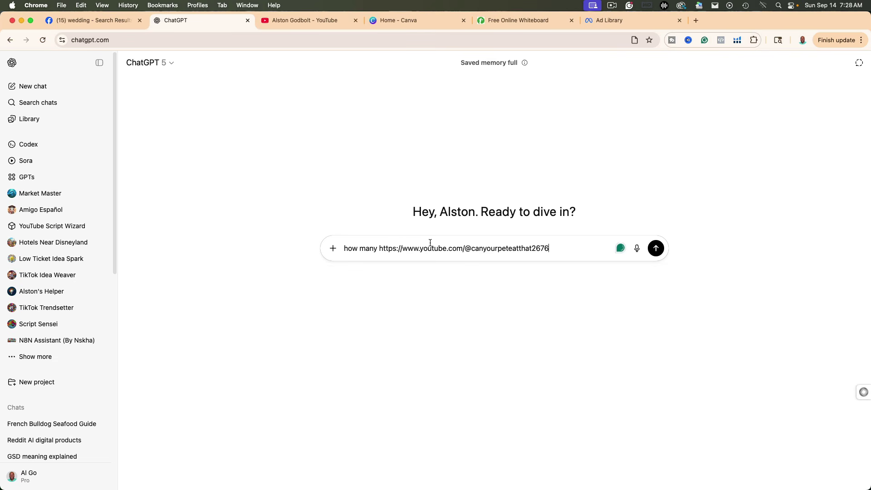
{"action": "key", "text": "super+z"}
{"action": "left_click", "coordinate": [649, 20]}
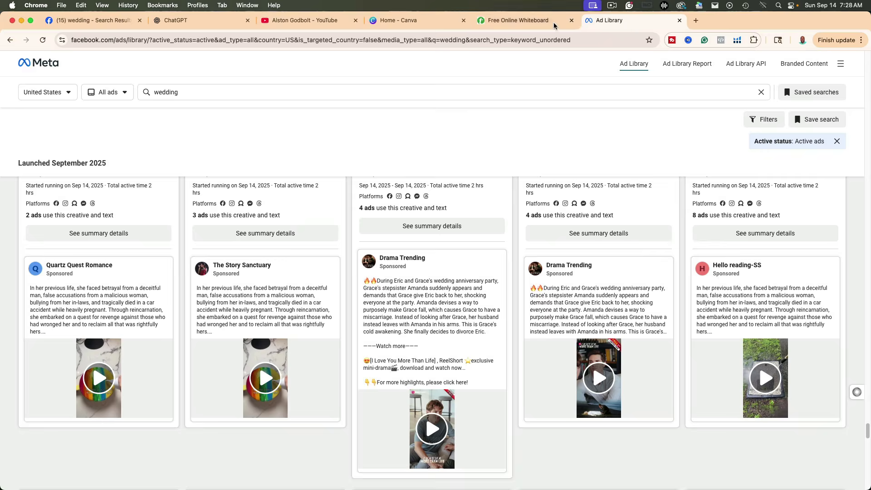
{"action": "left_click", "coordinate": [522, 21]}
{"action": "left_click", "coordinate": [617, 20]}
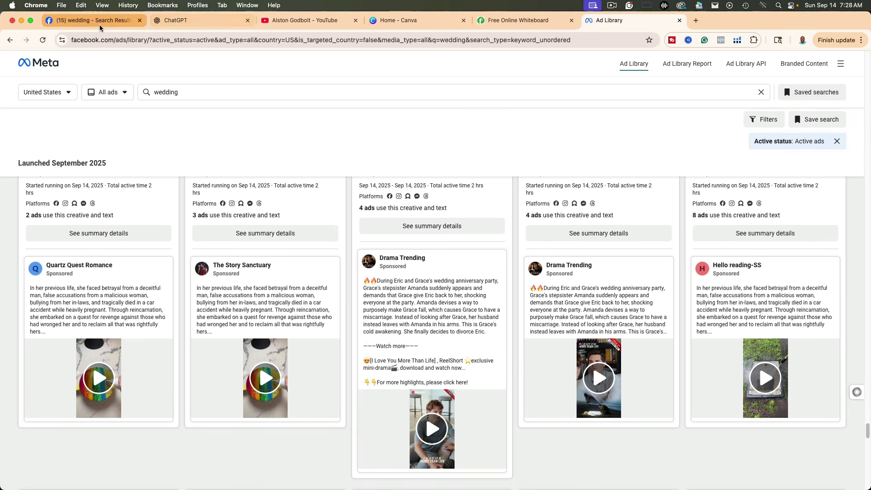
{"action": "left_click", "coordinate": [206, 23]}
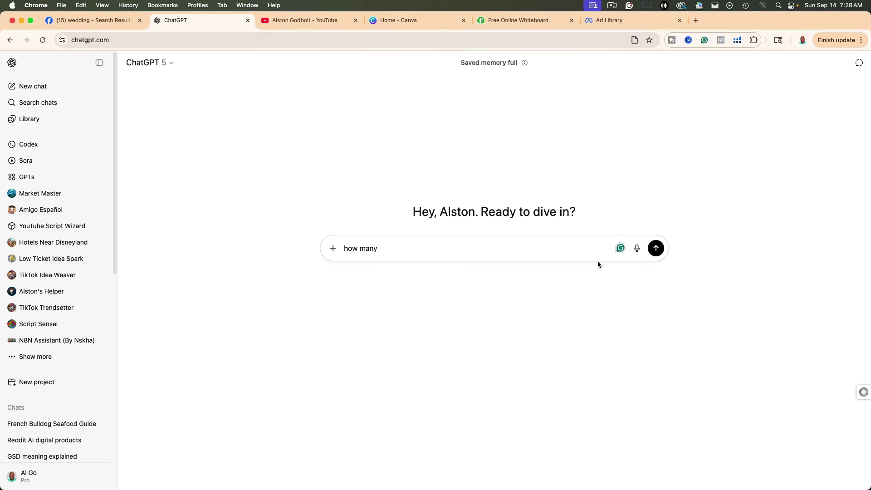
Step: Ask ChatGPT "How many wedding anniversary parties are planned every single year?" and read through the milestone assumptions in its answer
{"action": "type", "text": "wedding anni"}
{"action": "left_click", "coordinate": [637, 248]}
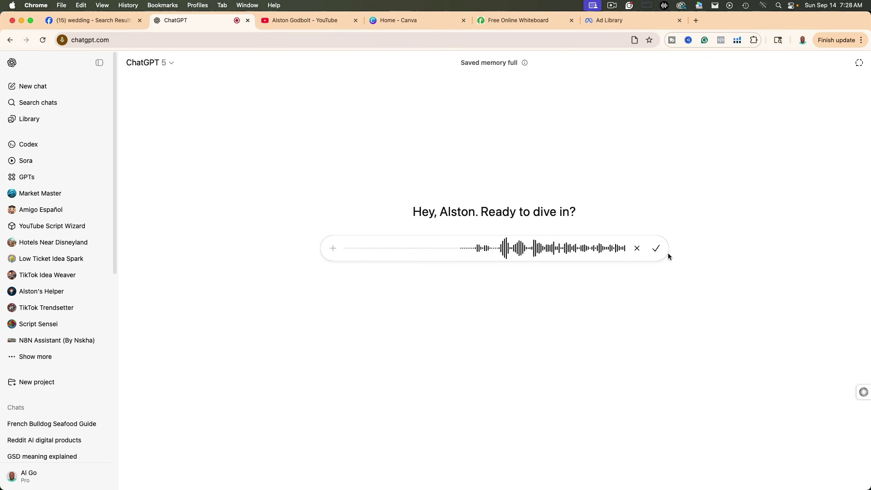
{"action": "left_click", "coordinate": [656, 248]}
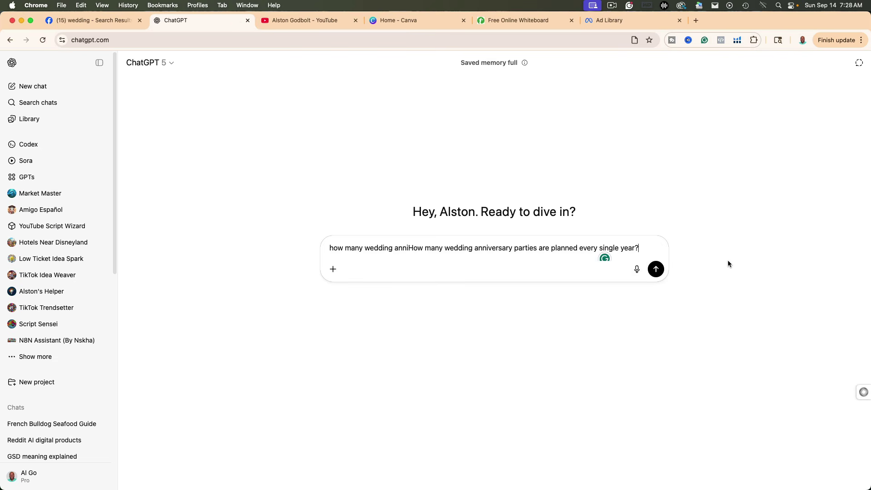
{"action": "left_click", "coordinate": [656, 269]}
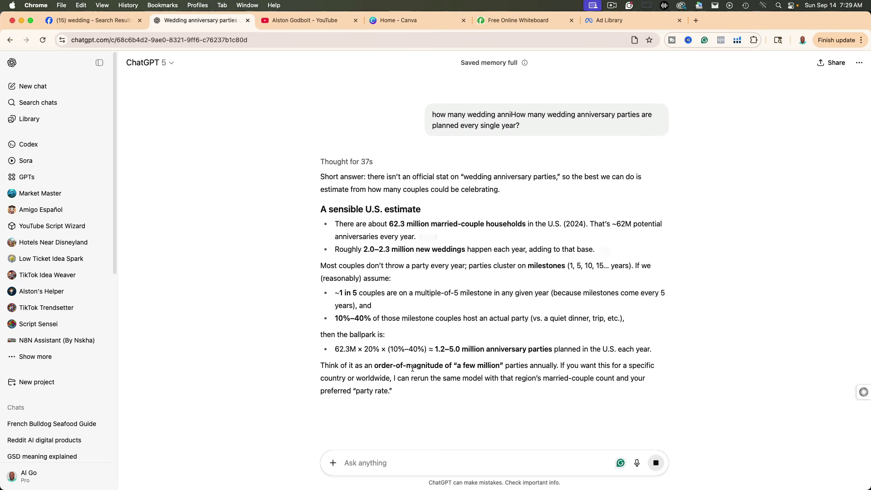
{"action": "left_click_drag", "start_coordinate": [381, 293], "coordinate": [525, 293]}
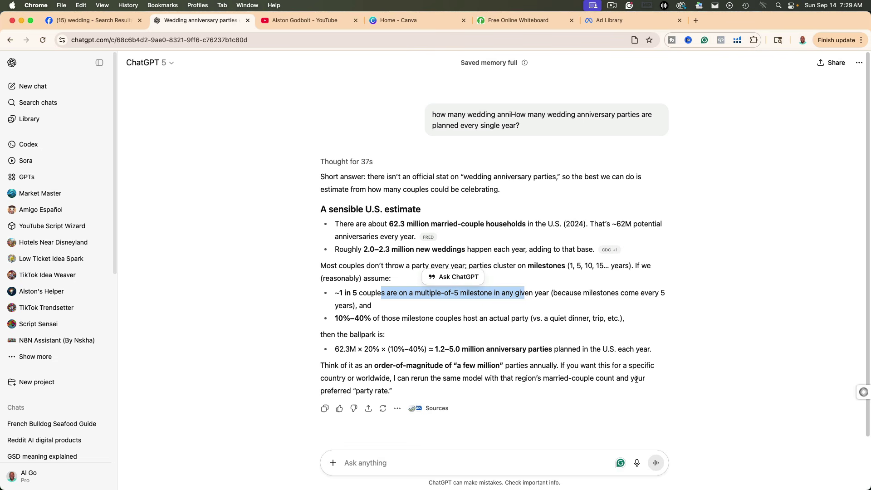
{"action": "left_click", "coordinate": [381, 462]}
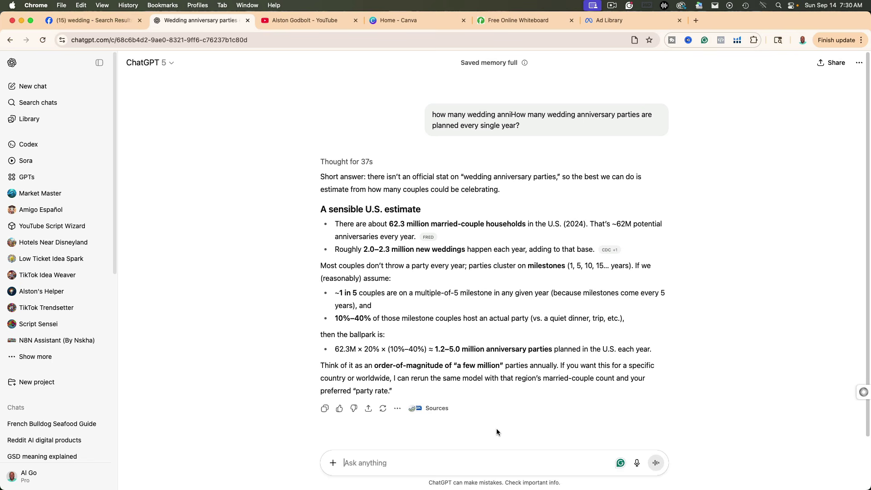
Step: Return to the Facebook "wedding" search and limit the results to public groups
{"action": "left_click", "coordinate": [93, 20]}
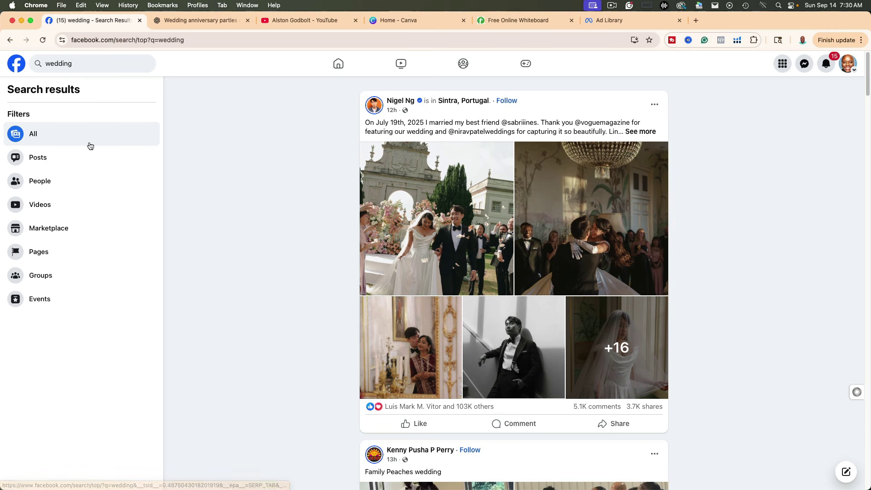
{"action": "left_click", "coordinate": [40, 277]}
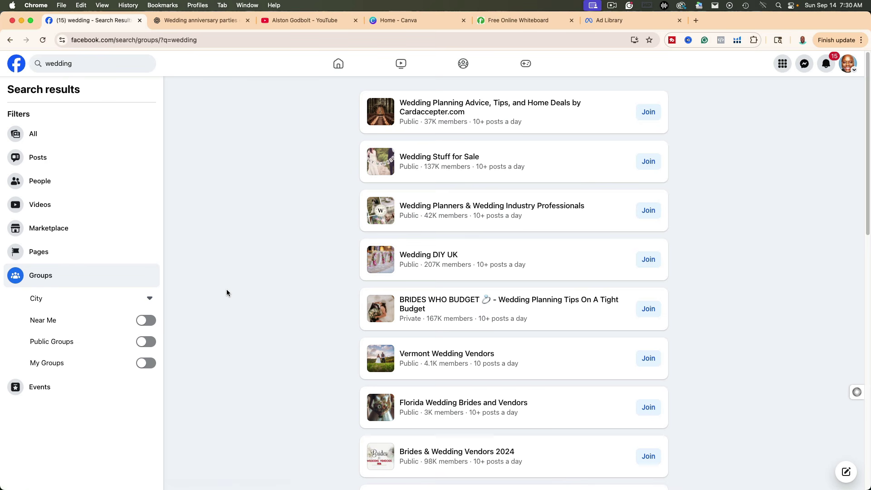
{"action": "left_click", "coordinate": [146, 342]}
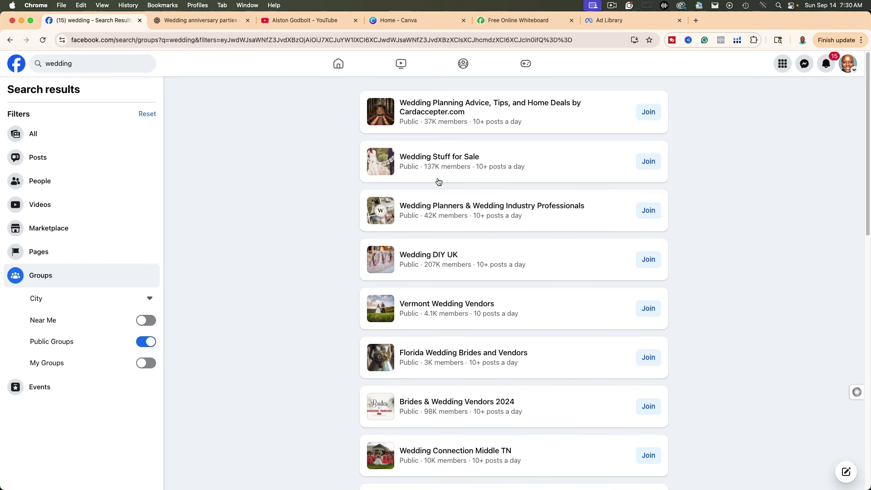
Step: Open the Wedding Planning Advice, Wedding Stuff for Sale and Wedding DIY UK groups in separate new tabs
{"action": "mouse_move", "coordinate": [432, 158]}
{"action": "right_click", "coordinate": [388, 117]}
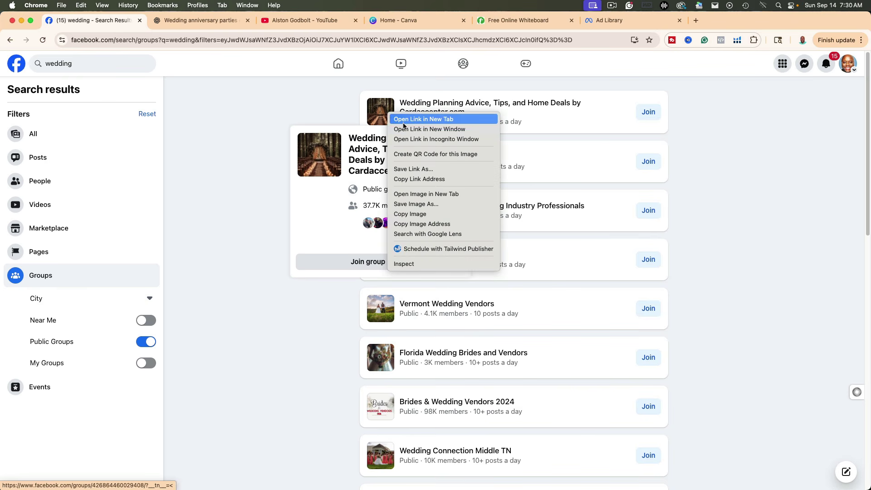
{"action": "left_click", "coordinate": [403, 123]}
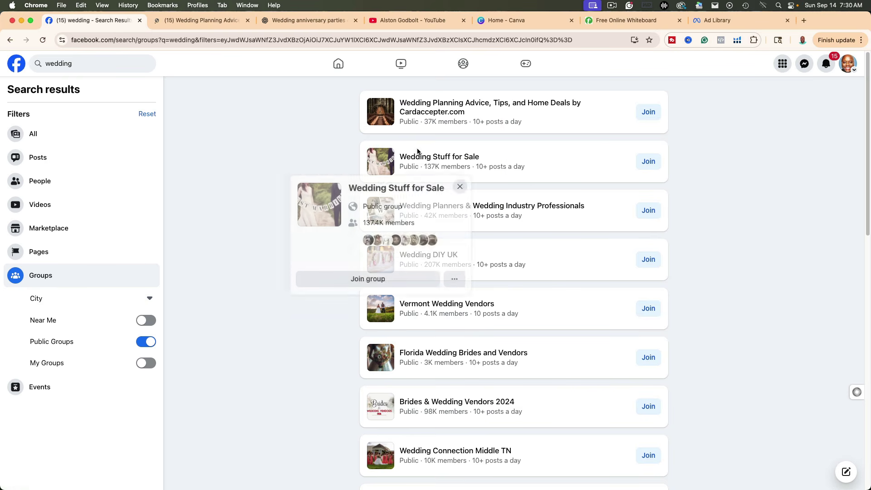
{"action": "right_click", "coordinate": [418, 151]}
{"action": "left_click", "coordinate": [445, 157]}
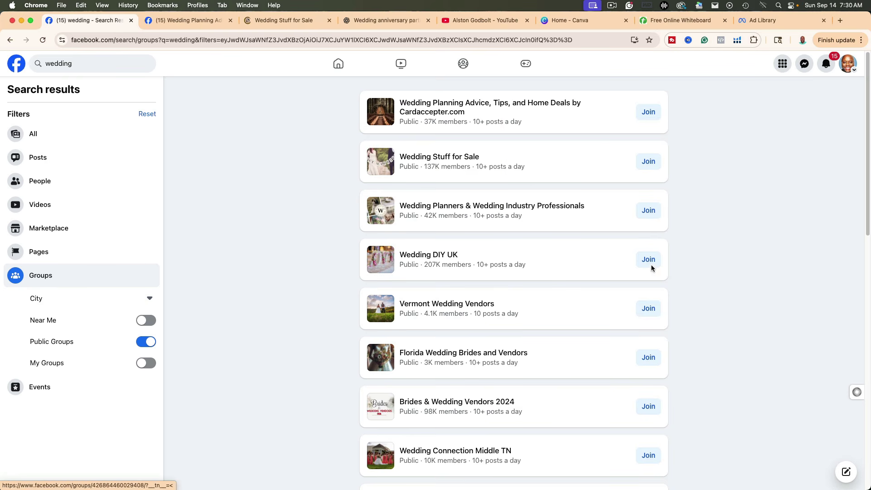
{"action": "right_click", "coordinate": [433, 258]}
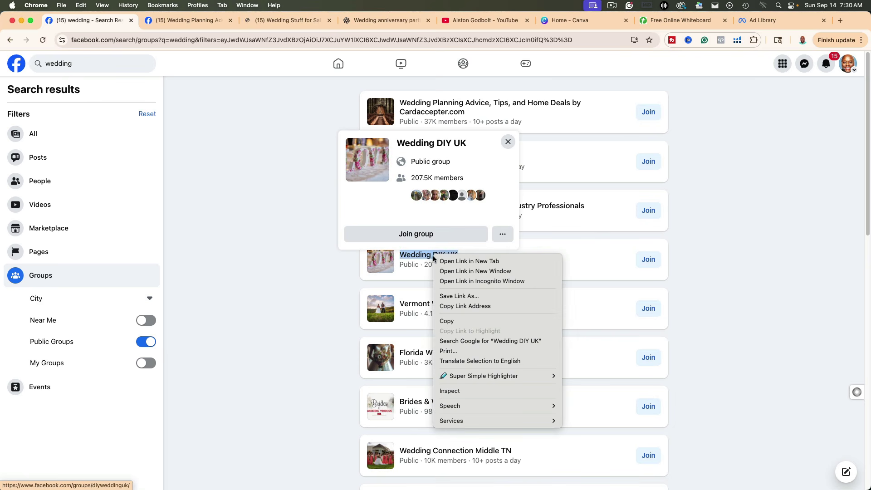
{"action": "left_click", "coordinate": [458, 261]}
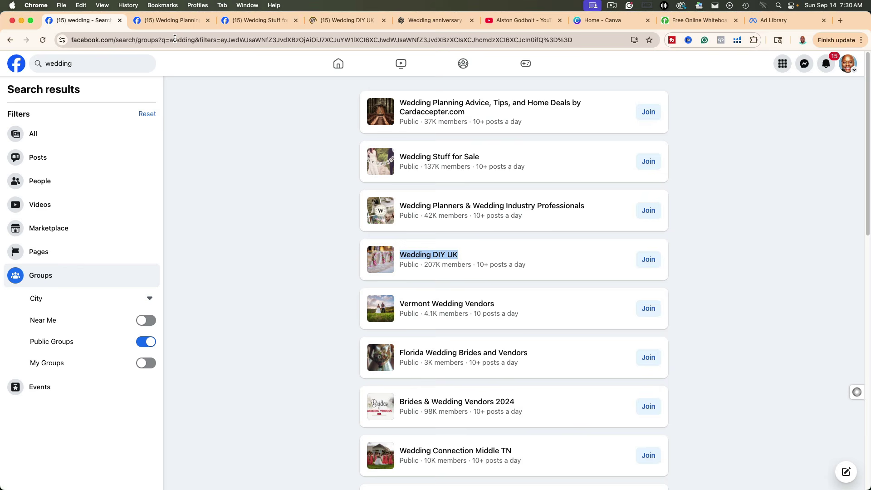
Step: Search the Wedding DIY UK group's posts for "?" and filter by Most Recent
{"action": "left_click", "coordinate": [344, 20]}
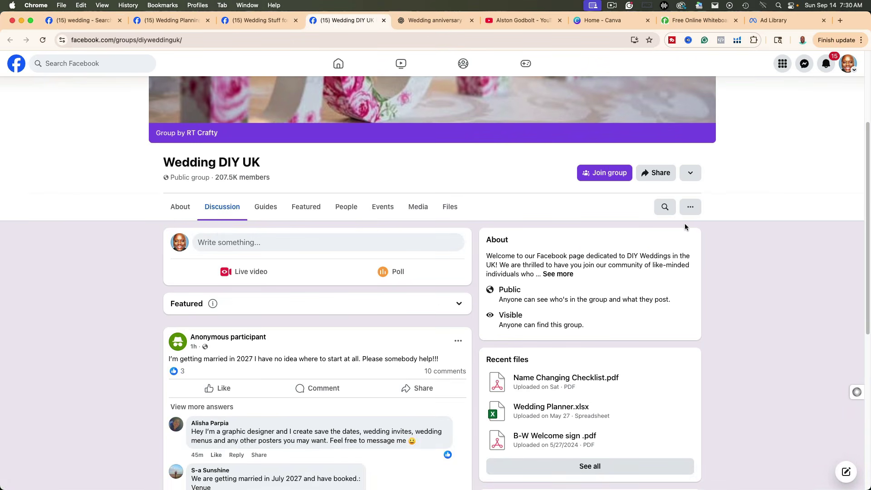
{"action": "left_click", "coordinate": [665, 207]}
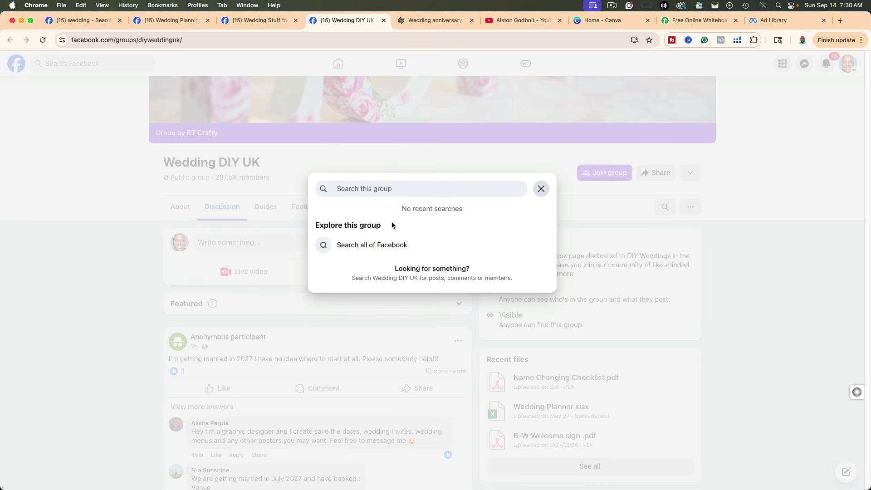
{"action": "type", "text": "?"}
{"action": "key", "text": "Return"}
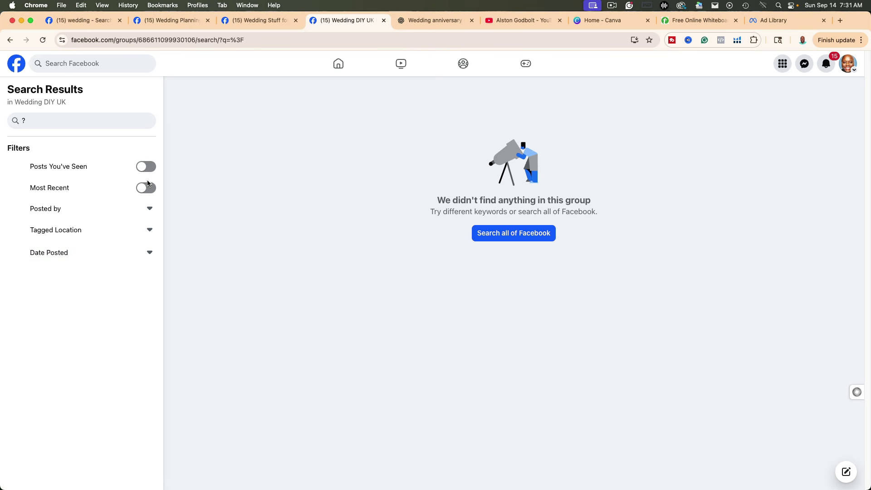
{"action": "left_click", "coordinate": [151, 193]}
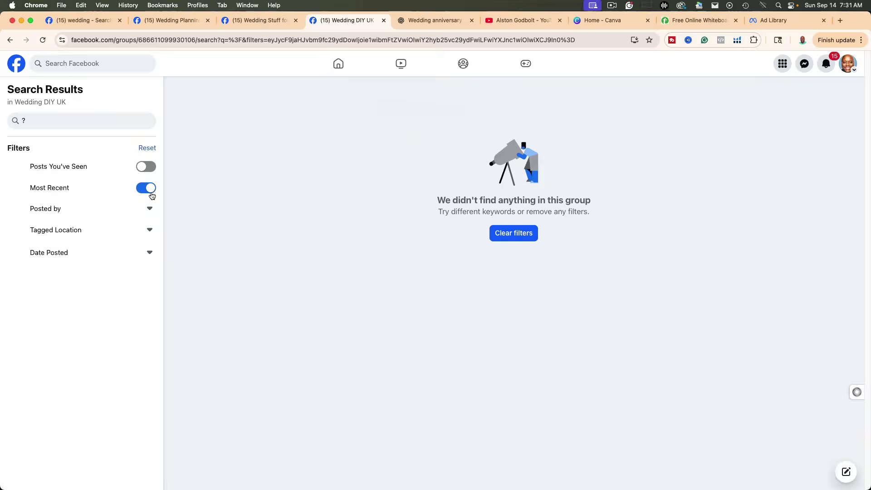
Step: Search the Wedding DIY UK group for "where" instead and look through the members' questions
{"action": "left_click", "coordinate": [51, 126]}
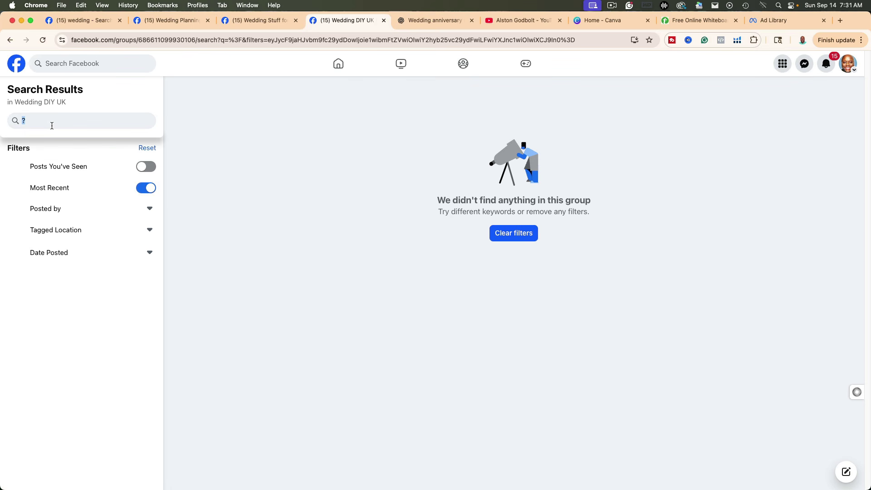
{"action": "type", "text": "where"}
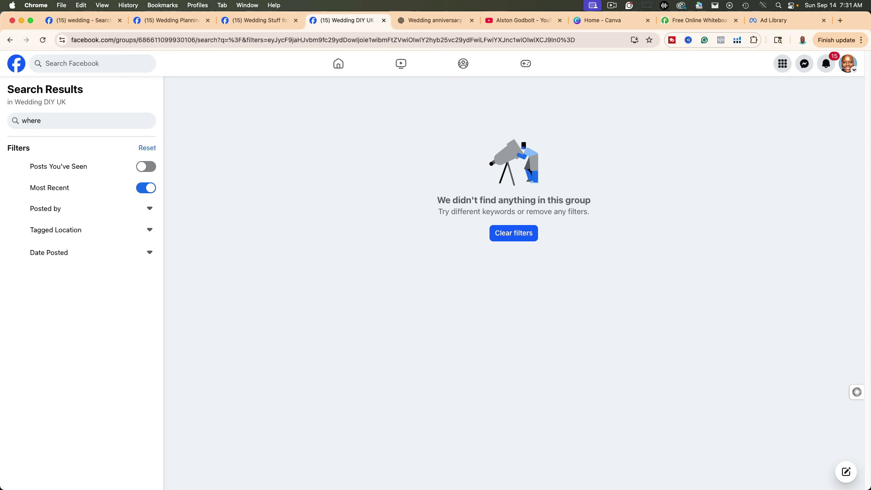
{"action": "key", "text": "Return"}
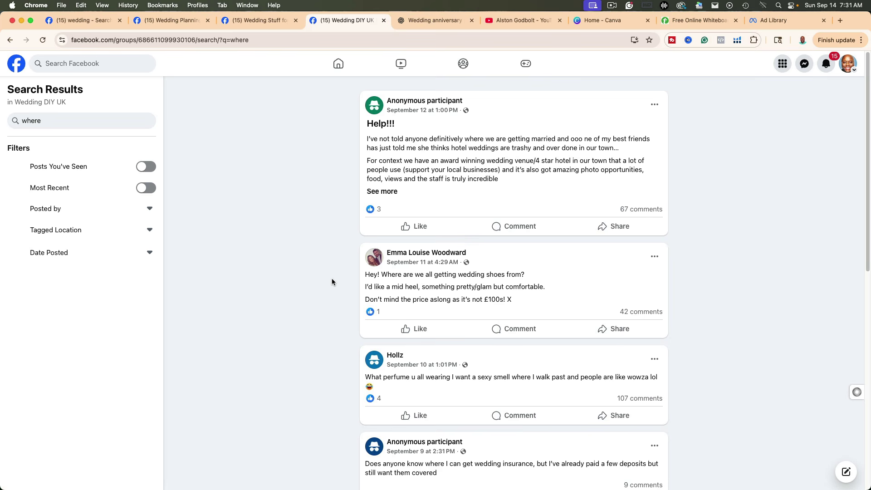
{"action": "scroll", "coordinate": [331, 281], "scroll_direction": "down", "scroll_amount": 1}
{"action": "scroll", "coordinate": [331, 282], "scroll_direction": "down", "scroll_amount": 4}
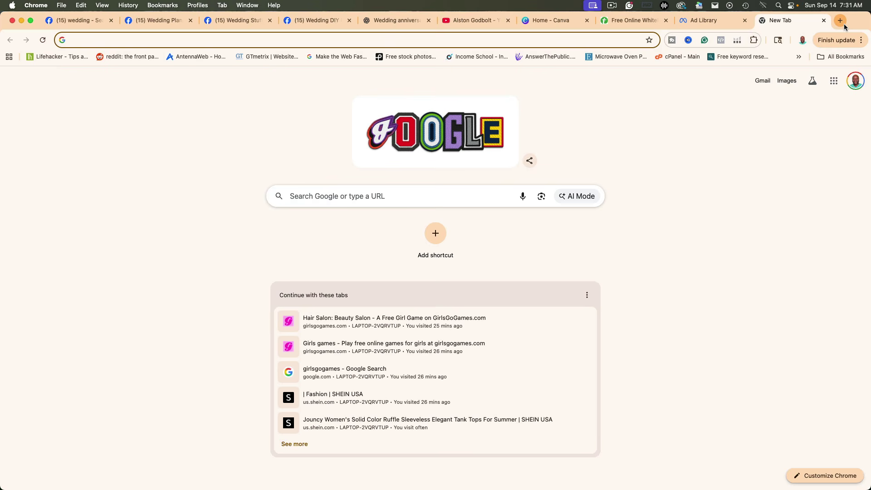
Step: Open the Etsy website in a new tab
{"action": "type", "text": "etcy"}
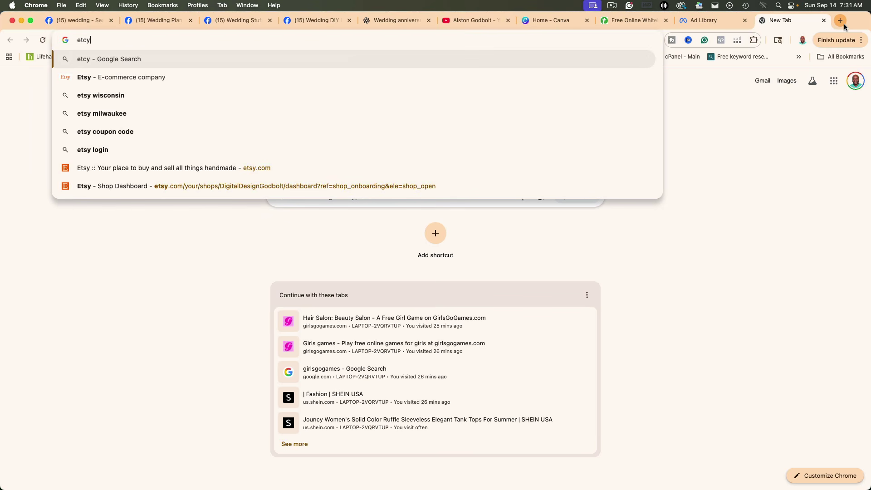
{"action": "key", "text": "BackSpace"}
{"action": "key", "text": "BackSpace"}
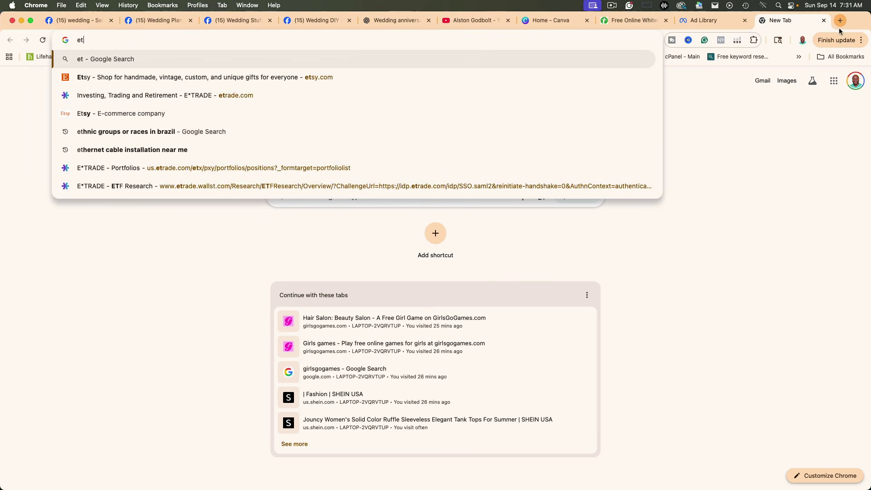
{"action": "left_click", "coordinate": [199, 78]}
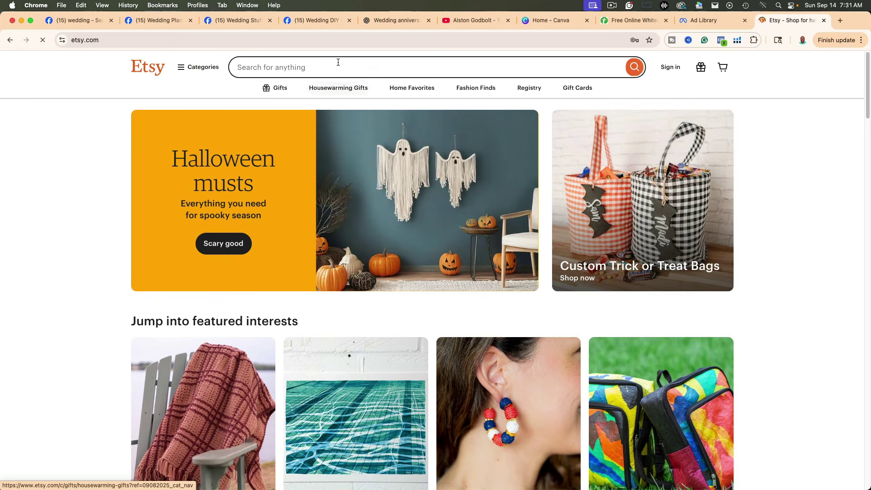
Step: Search Etsy for "wedding planner" and look through the product listings
{"action": "left_click", "coordinate": [338, 62]}
{"action": "type", "text": "wed"}
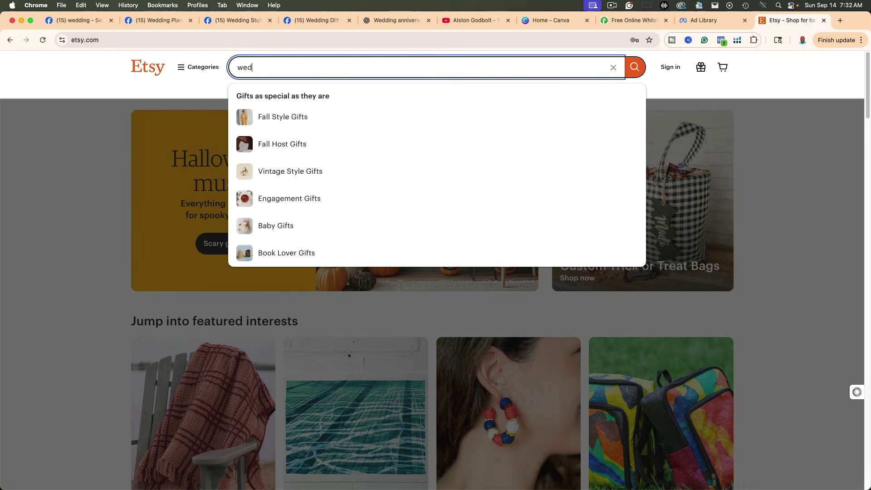
{"action": "type", "text": "ding planner"}
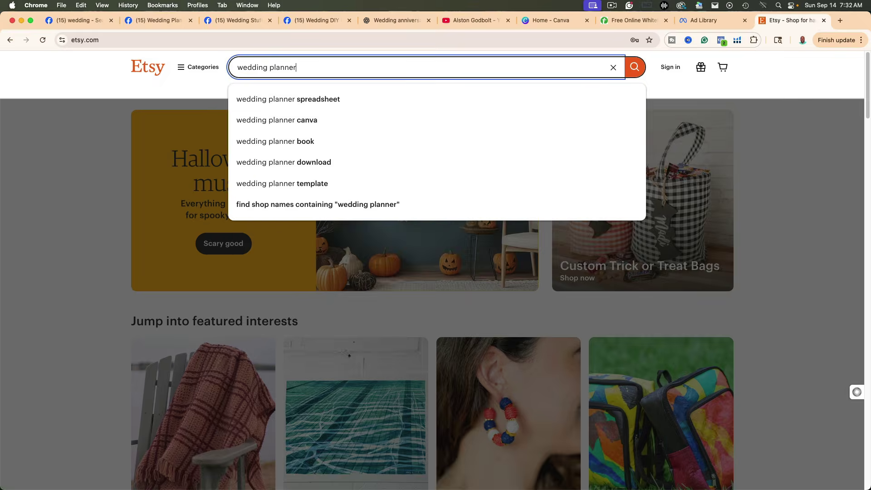
{"action": "key", "text": "Return"}
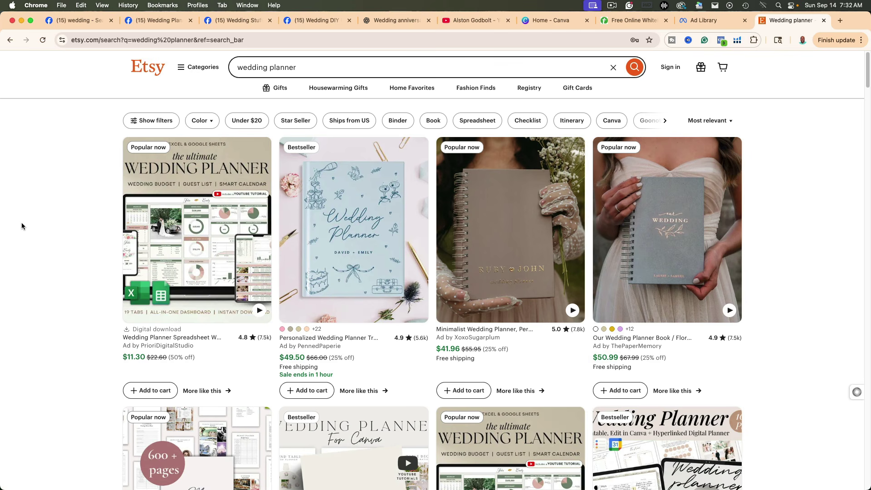
{"action": "scroll", "coordinate": [21, 226], "scroll_direction": "down", "scroll_amount": 3}
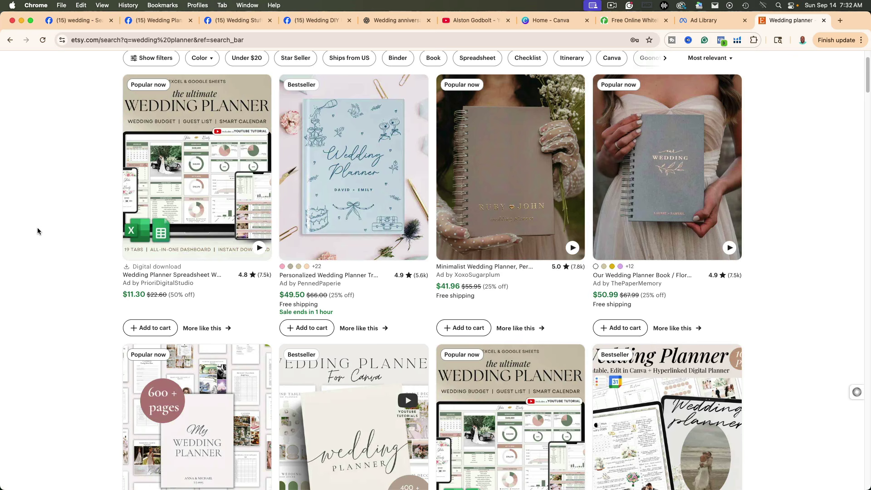
Step: Compare the prices, ratings and badges of digital and physical wedding planners across the Etsy search results
{"action": "scroll", "coordinate": [37, 228], "scroll_direction": "down", "scroll_amount": 5}
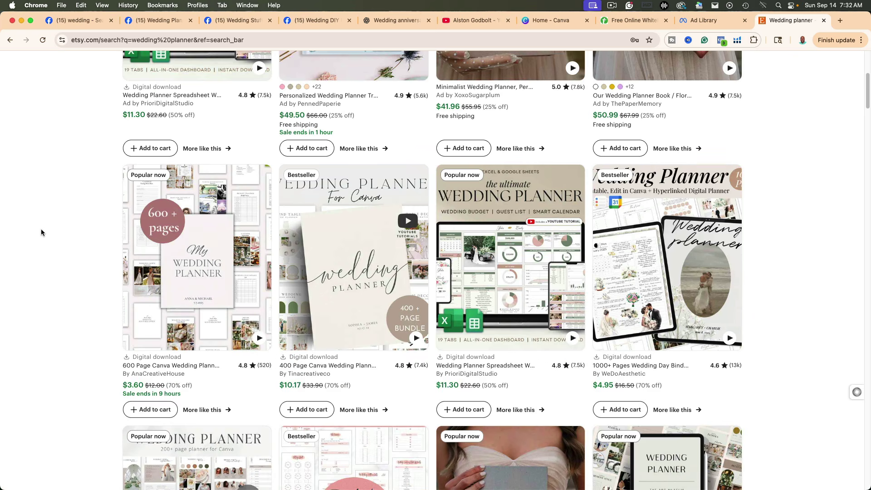
{"action": "scroll", "coordinate": [40, 232], "scroll_direction": "down", "scroll_amount": 12}
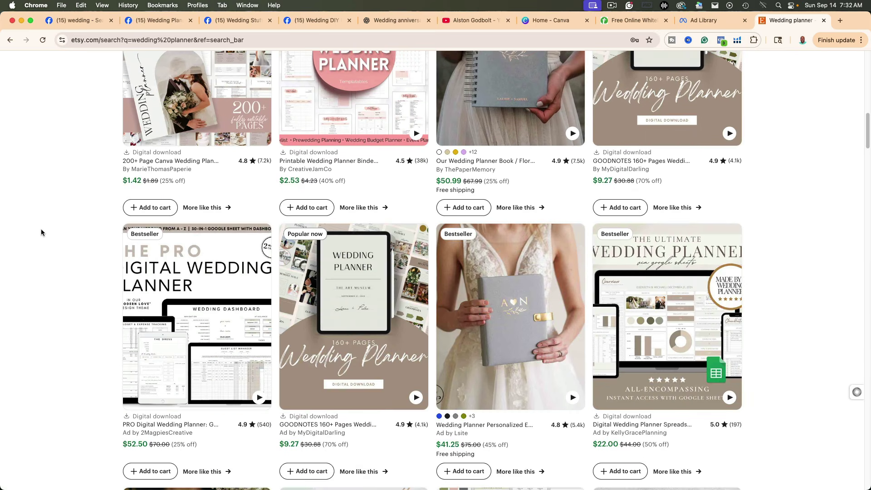
{"action": "scroll", "coordinate": [41, 232], "scroll_direction": "down", "scroll_amount": 8}
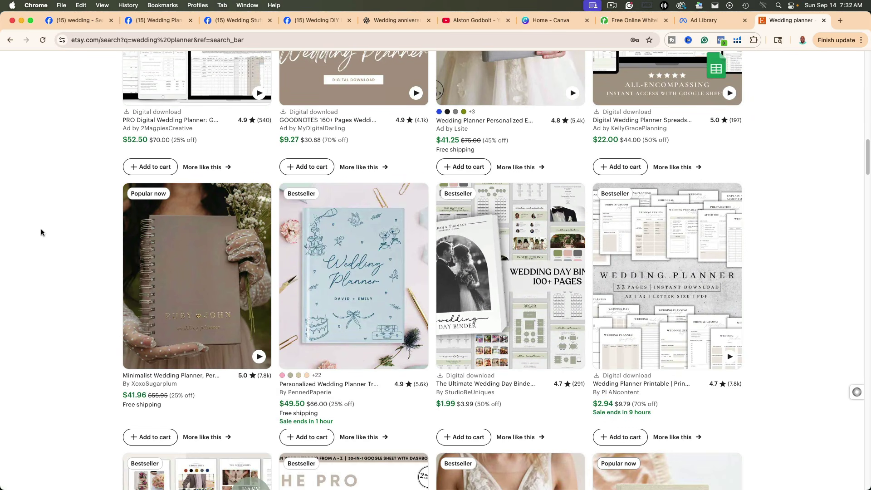
{"action": "scroll", "coordinate": [43, 233], "scroll_direction": "down", "scroll_amount": 2}
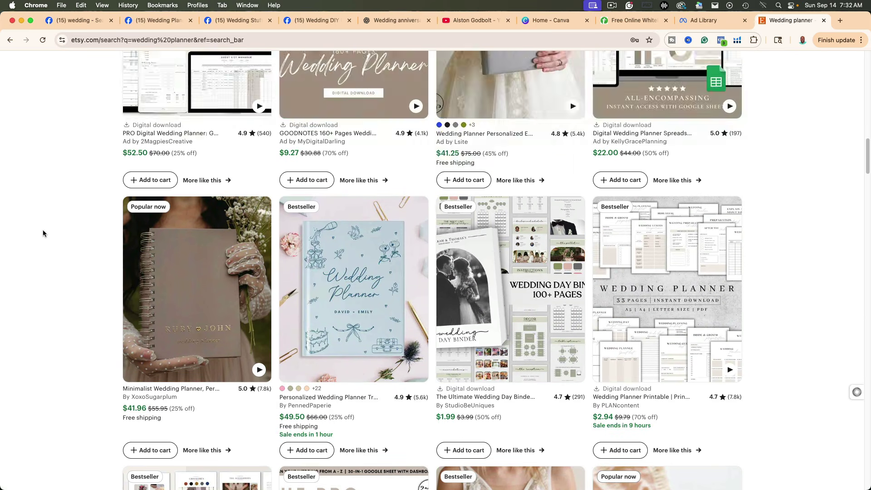
{"action": "scroll", "coordinate": [43, 233], "scroll_direction": "up", "scroll_amount": 20}
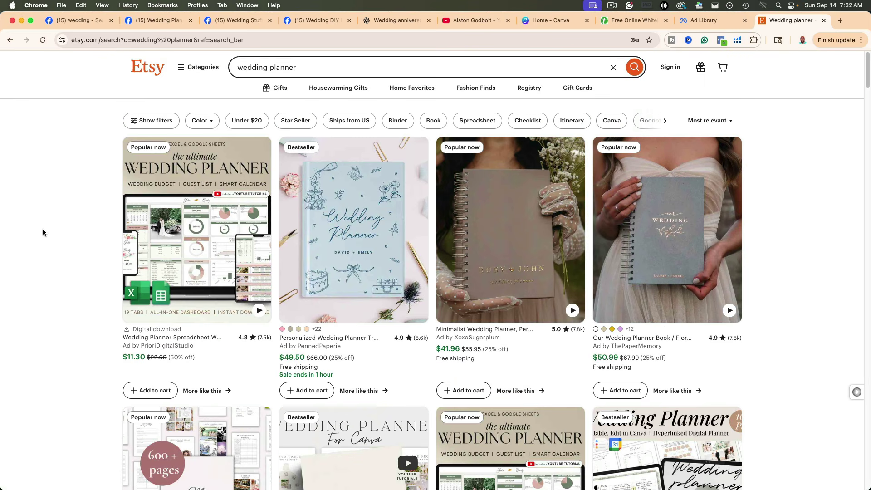
{"action": "scroll", "coordinate": [43, 229], "scroll_direction": "down", "scroll_amount": 10}
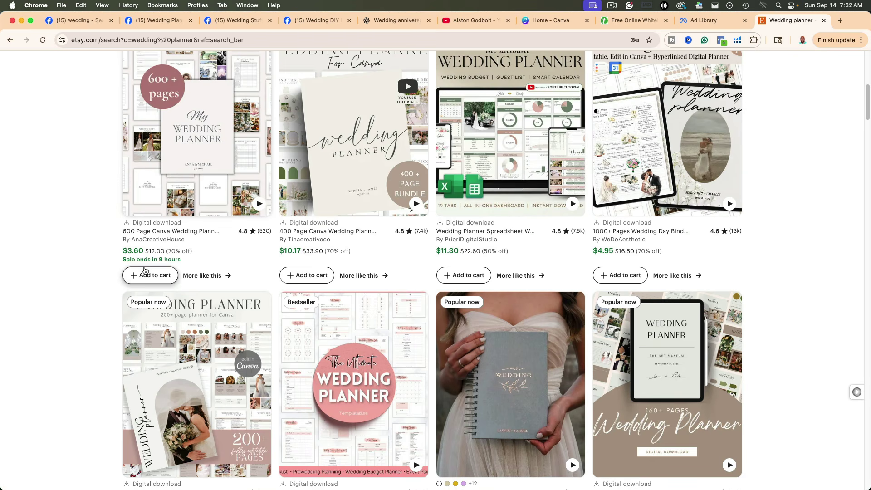
{"action": "scroll", "coordinate": [76, 307], "scroll_direction": "down", "scroll_amount": 15}
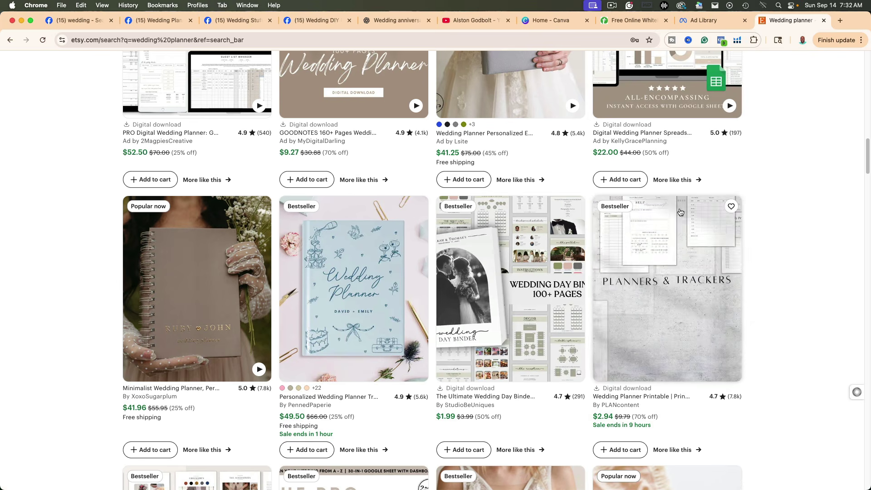
Step: Copy the Wedding DIY UK group post asking where to get wedding insurance after already paying a few deposits
{"action": "left_click", "coordinate": [384, 21]}
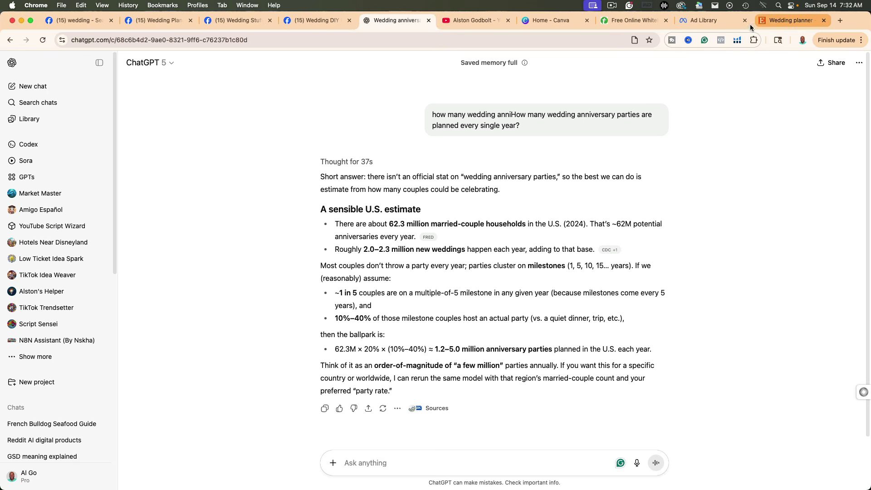
{"action": "left_click", "coordinate": [306, 23]}
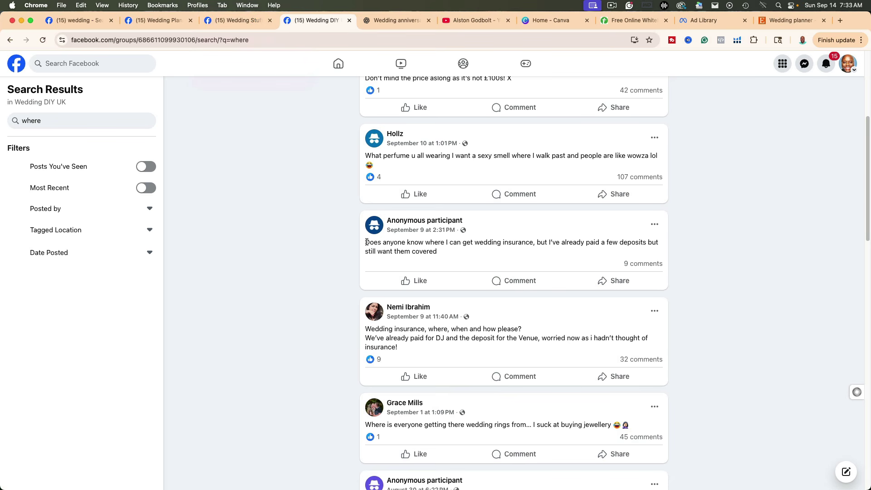
{"action": "left_click_drag", "start_coordinate": [365, 242], "coordinate": [457, 250]}
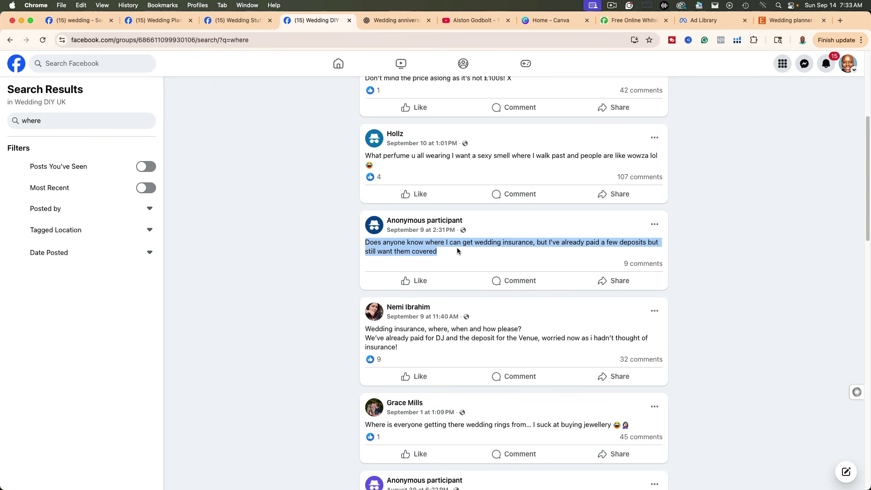
{"action": "key", "text": "super+c"}
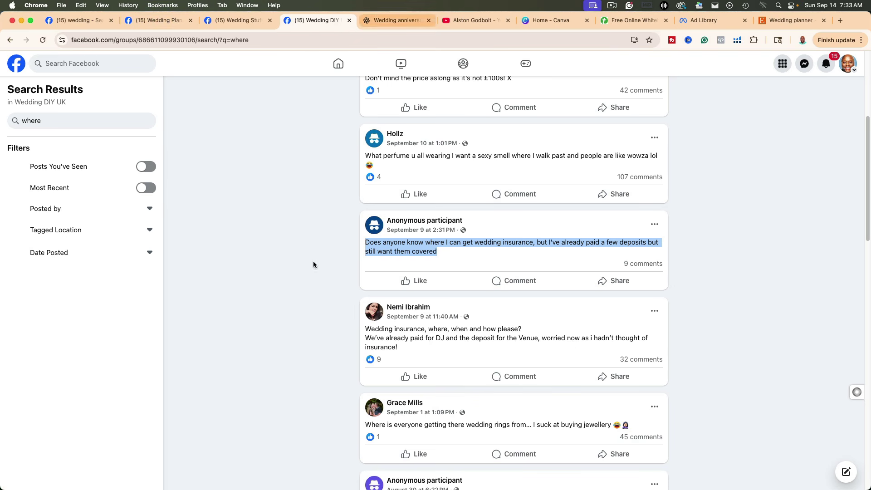
Step: Ask ChatGPT "i am in the wedding niche and i want digital product ideas for this question", adding the copied insurance question in quotes
{"action": "left_click", "coordinate": [377, 21]}
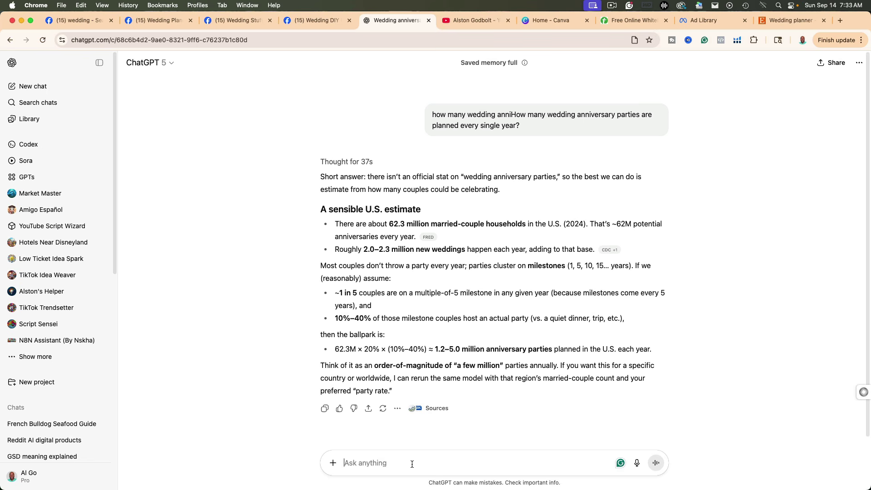
{"action": "type", "text": "i am "}
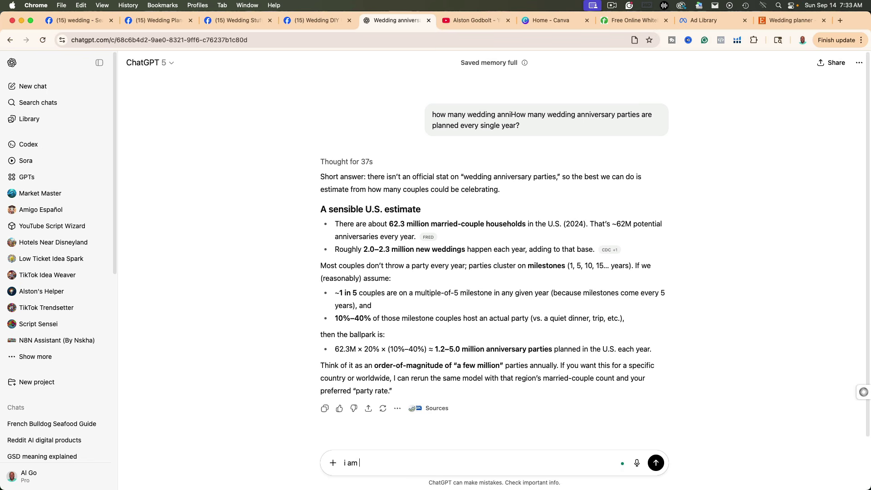
{"action": "type", "text": "in the wedding niche and i want digital pr"}
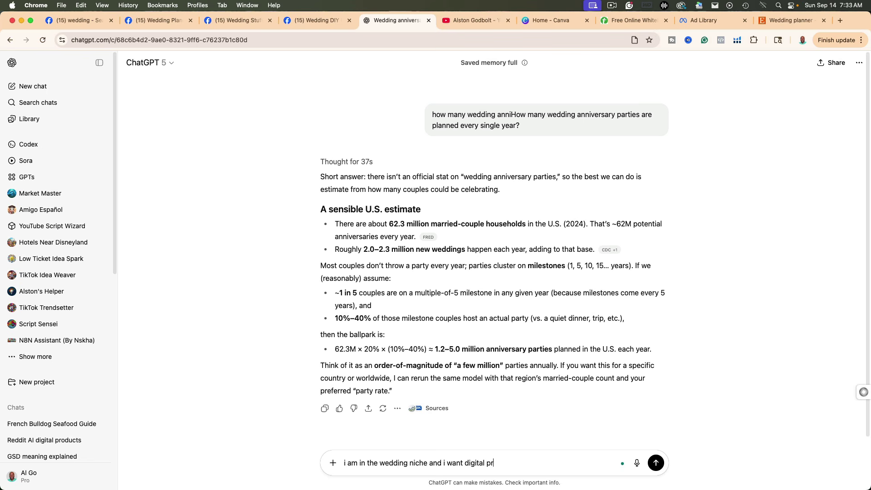
{"action": "type", "text": "oduct ideas for this question \""}
{"action": "key", "text": "super+v"}
{"action": "type", "text": "\""}
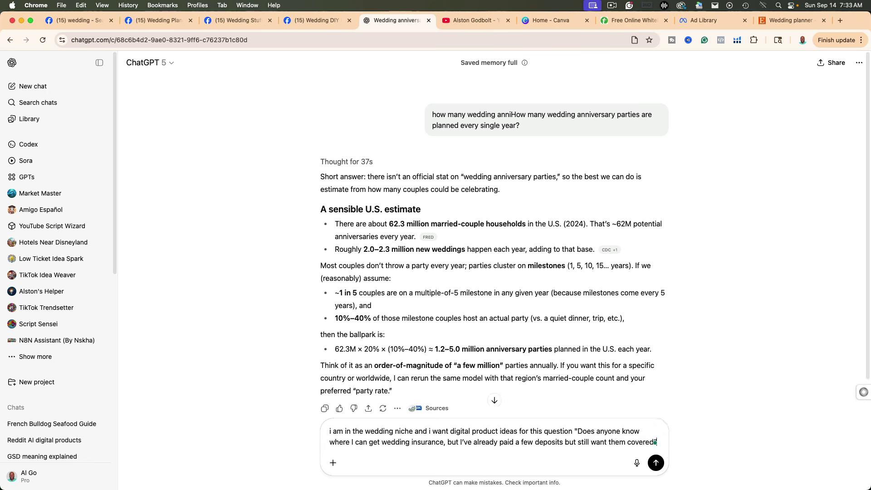
{"action": "key", "text": "Return"}
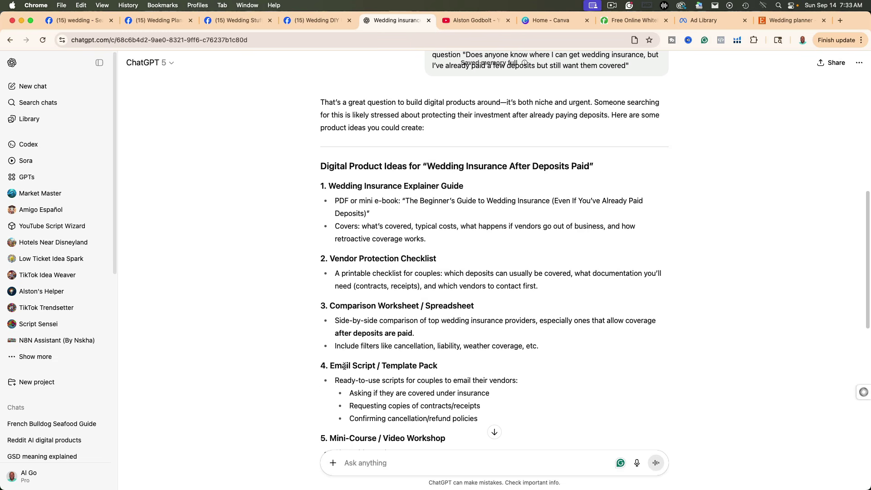
Step: Read through ChatGPT's wedding insurance product ideas and monetization strategy, highlighting the Risk Calculator Tool idea
{"action": "scroll", "coordinate": [344, 366], "scroll_direction": "down", "scroll_amount": 5}
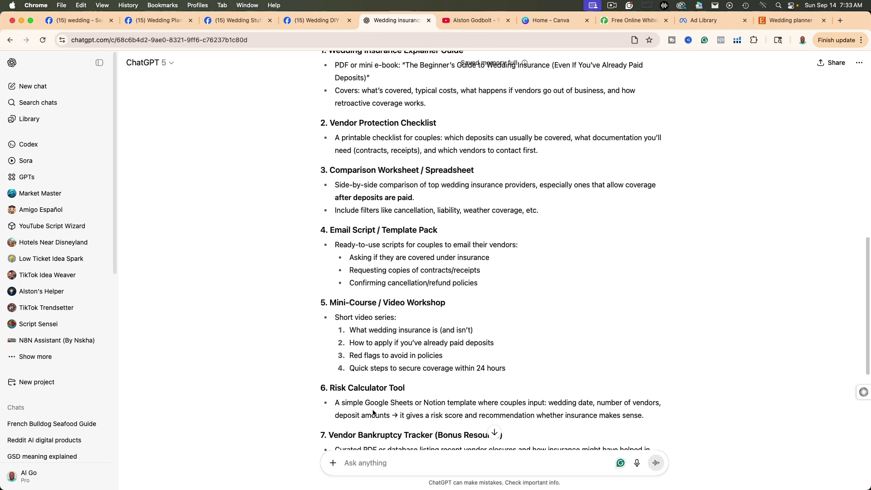
{"action": "scroll", "coordinate": [374, 413], "scroll_direction": "down", "scroll_amount": 3}
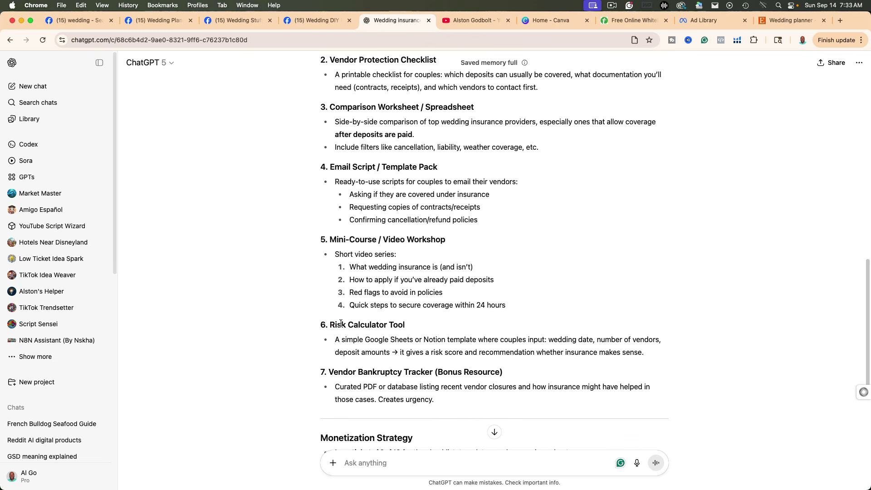
{"action": "left_click_drag", "start_coordinate": [329, 324], "coordinate": [405, 325]}
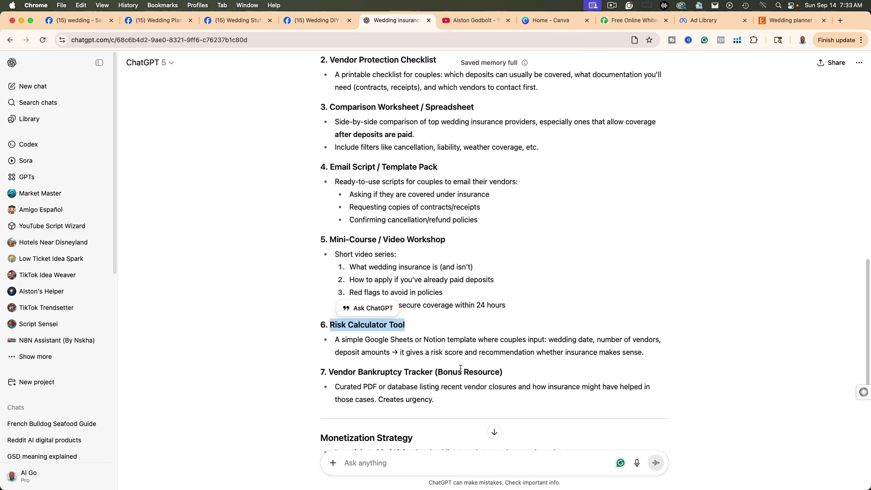
{"action": "scroll", "coordinate": [458, 367], "scroll_direction": "up", "scroll_amount": 4}
{"action": "scroll", "coordinate": [455, 368], "scroll_direction": "down", "scroll_amount": 2}
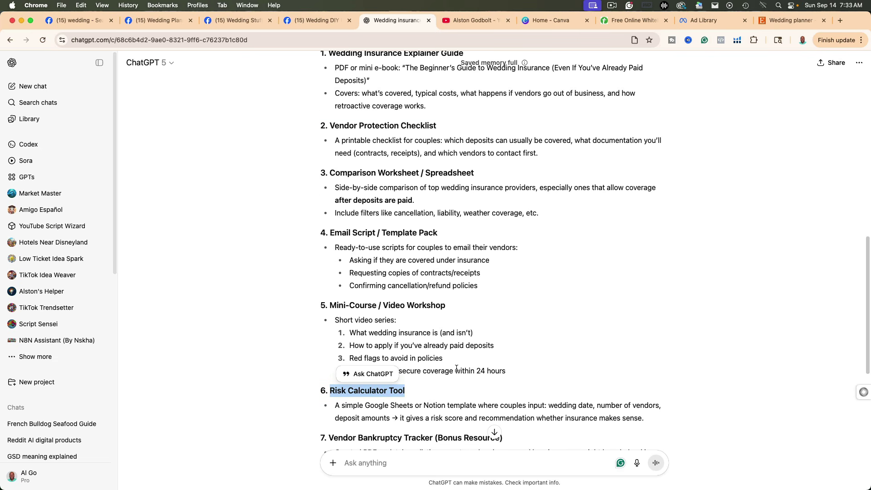
{"action": "scroll", "coordinate": [456, 369], "scroll_direction": "down", "scroll_amount": 5}
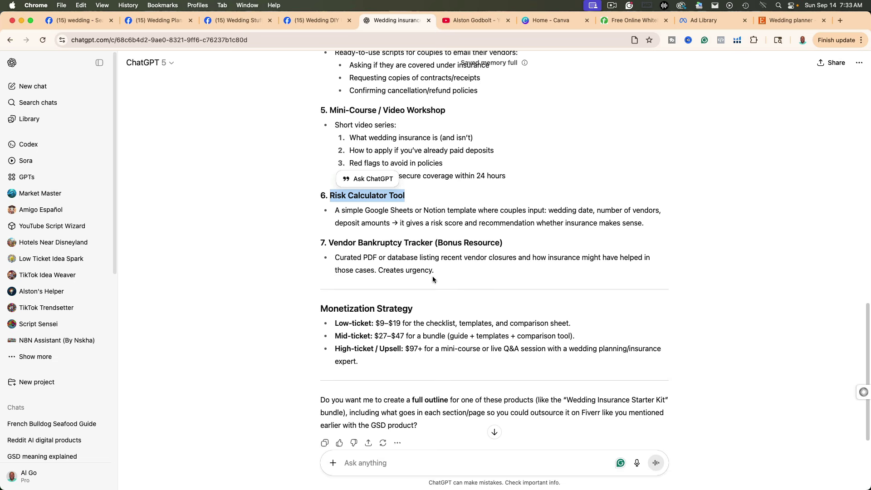
{"action": "scroll", "coordinate": [396, 401], "scroll_direction": "up", "scroll_amount": 10}
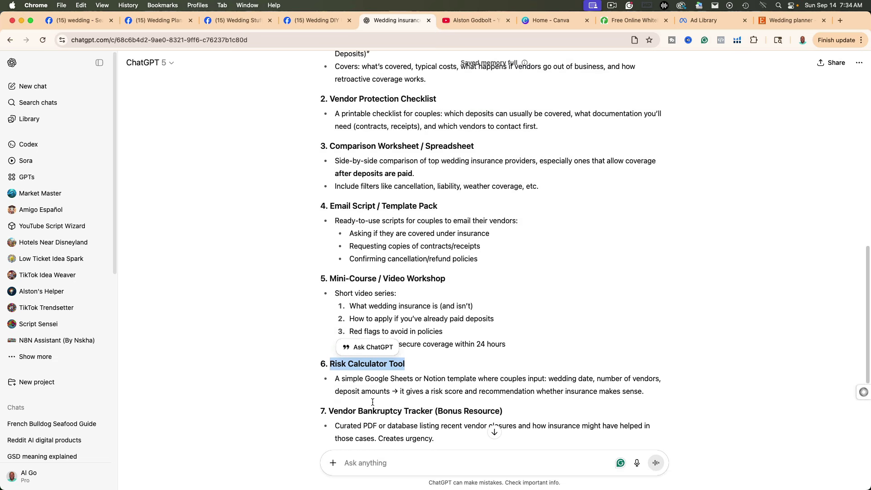
{"action": "scroll", "coordinate": [372, 402], "scroll_direction": "down", "scroll_amount": 6}
{"action": "scroll", "coordinate": [372, 403], "scroll_direction": "up", "scroll_amount": 5}
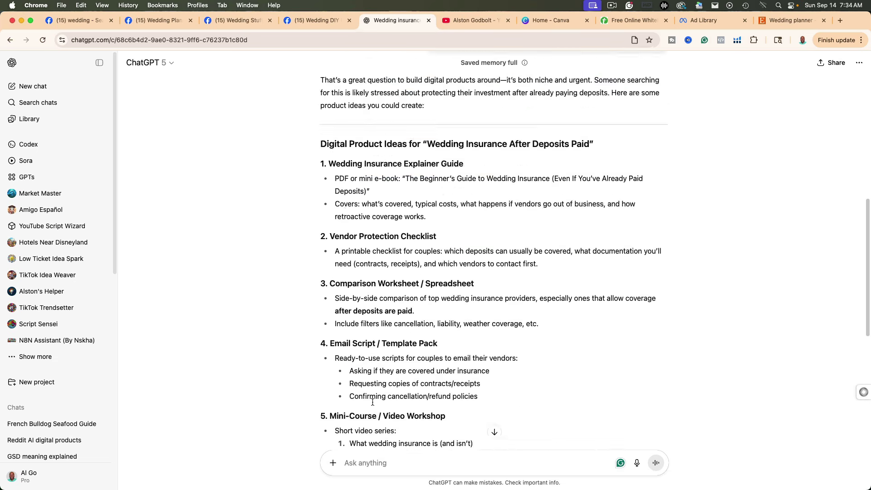
{"action": "scroll", "coordinate": [372, 404], "scroll_direction": "down", "scroll_amount": 1}
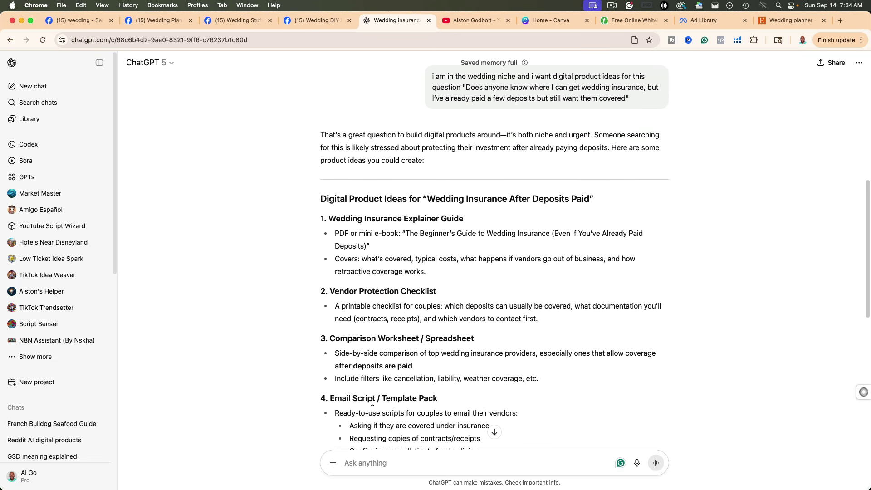
{"action": "scroll", "coordinate": [372, 401], "scroll_direction": "down", "scroll_amount": 4}
{"action": "triple_click", "coordinate": [372, 402]}
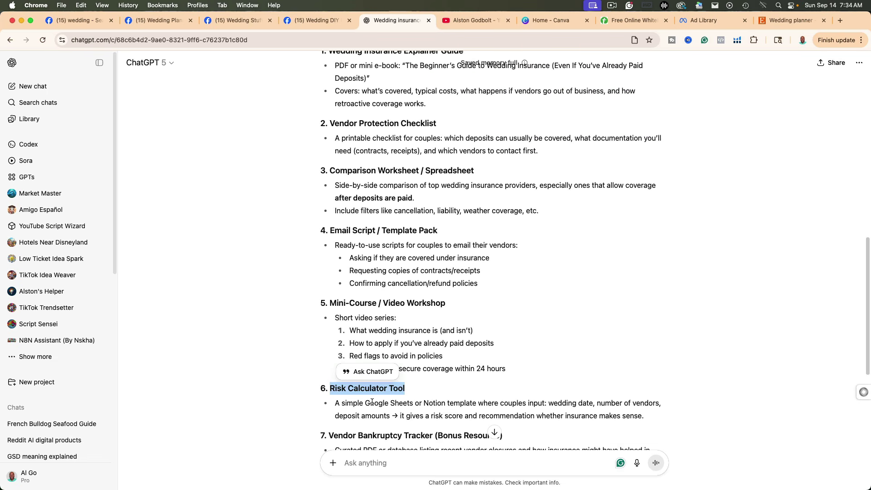
{"action": "scroll", "coordinate": [372, 402], "scroll_direction": "up", "scroll_amount": 4}
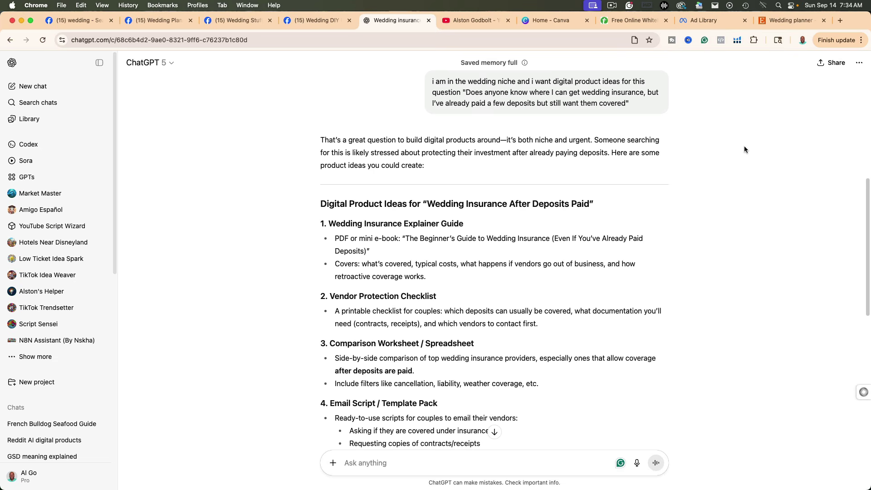
Step: Return to the Wedding DIY UK group's "where" results on Facebook and look for further questions from members
{"action": "left_click", "coordinate": [332, 21]}
{"action": "scroll", "coordinate": [346, 305], "scroll_direction": "down", "scroll_amount": 2}
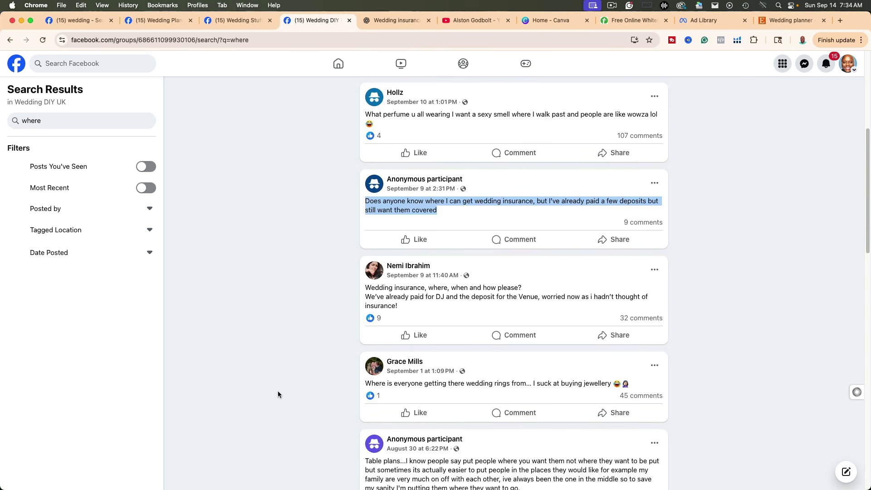
{"action": "scroll", "coordinate": [279, 393], "scroll_direction": "down", "scroll_amount": 5}
{"action": "scroll", "coordinate": [280, 393], "scroll_direction": "down", "scroll_amount": 1}
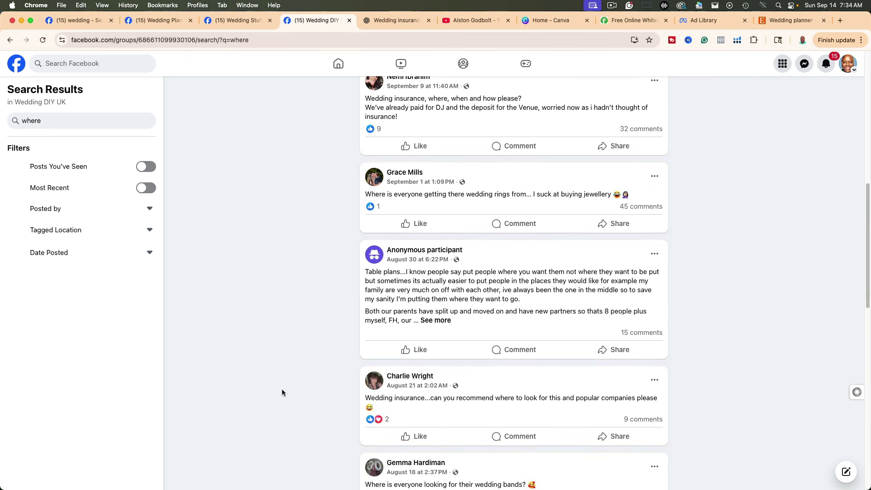
Step: Review the earlier ChatGPT anniversary party estimate, highlight the yearly number of new weddings, and go back over the product ideas
{"action": "left_click", "coordinate": [390, 22]}
{"action": "scroll", "coordinate": [494, 270], "scroll_direction": "up", "scroll_amount": 8}
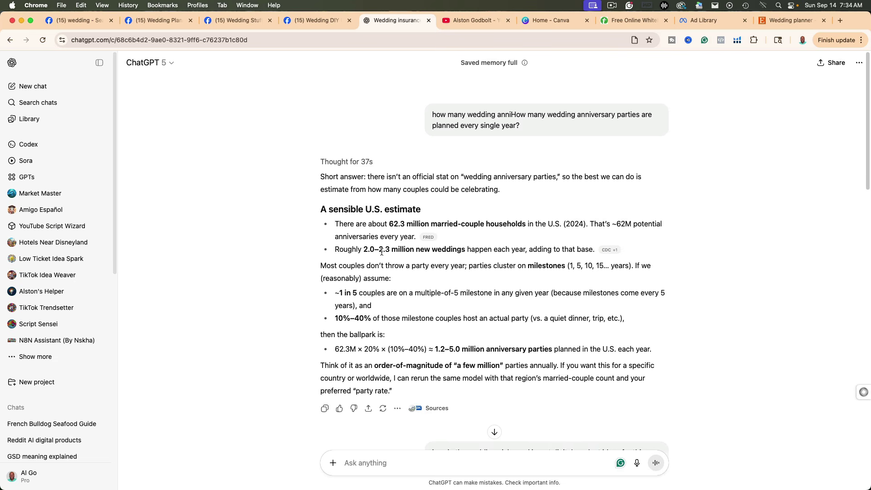
{"action": "left_click_drag", "start_coordinate": [363, 252], "coordinate": [549, 252]}
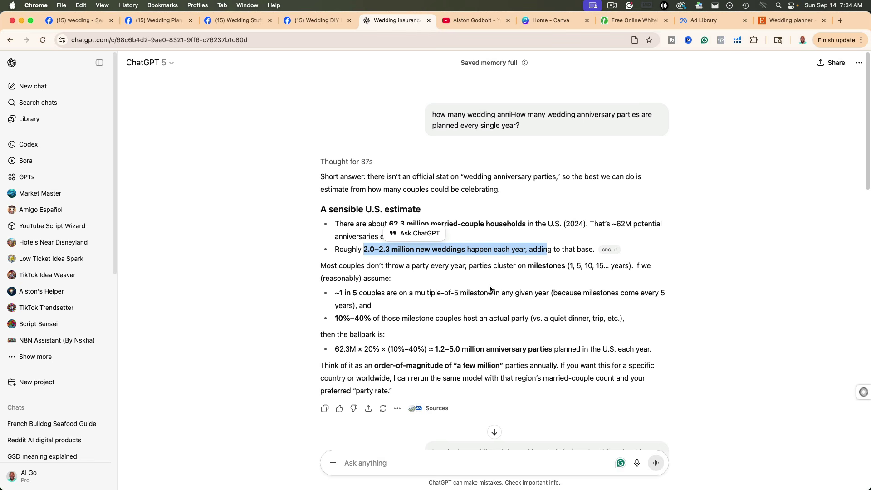
{"action": "scroll", "coordinate": [490, 286], "scroll_direction": "down", "scroll_amount": 3}
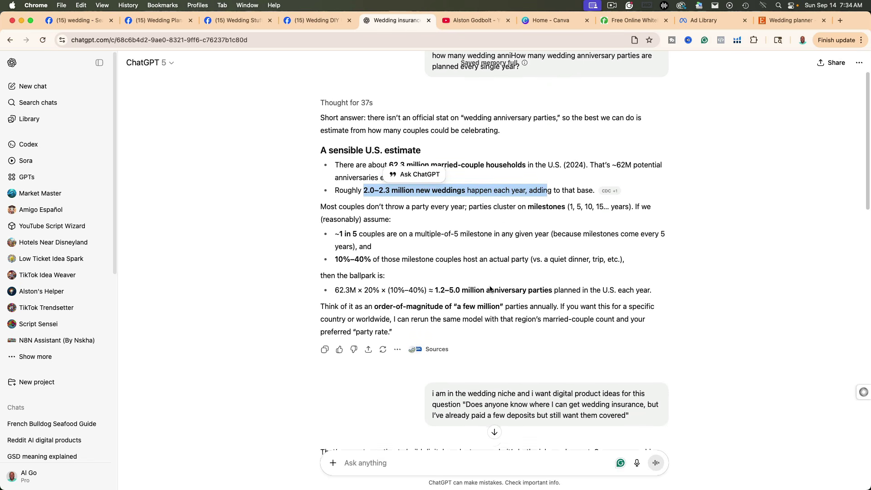
{"action": "scroll", "coordinate": [490, 288], "scroll_direction": "down", "scroll_amount": 2}
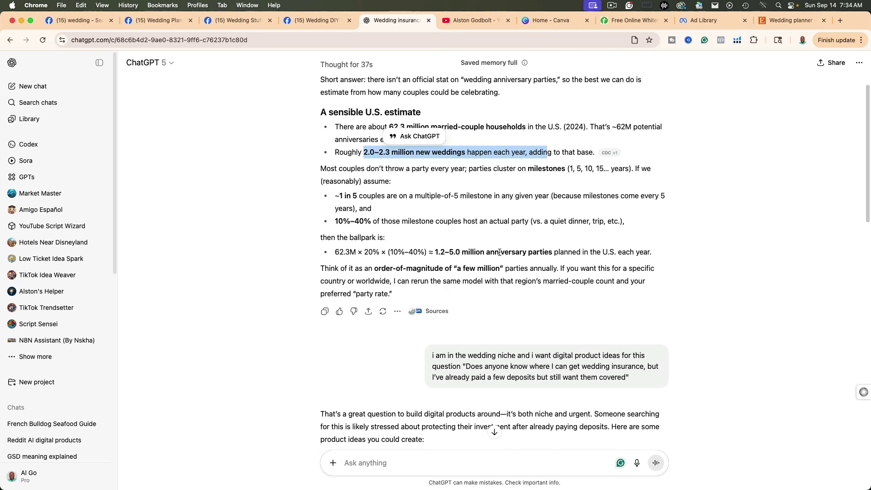
{"action": "scroll", "coordinate": [498, 251], "scroll_direction": "down", "scroll_amount": 10}
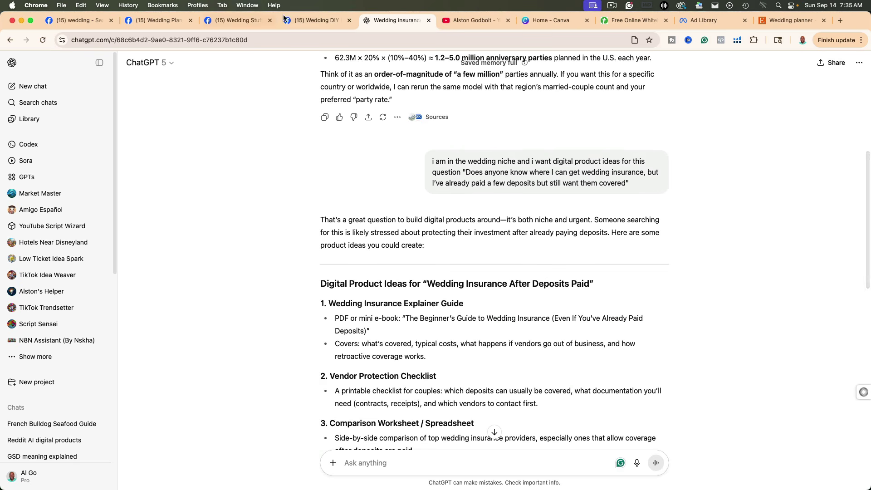
Step: Return to the Wedding DIY UK group's "where" results on Facebook and read further member questions about insurance, rings, confetti and invitations
{"action": "left_click", "coordinate": [313, 26]}
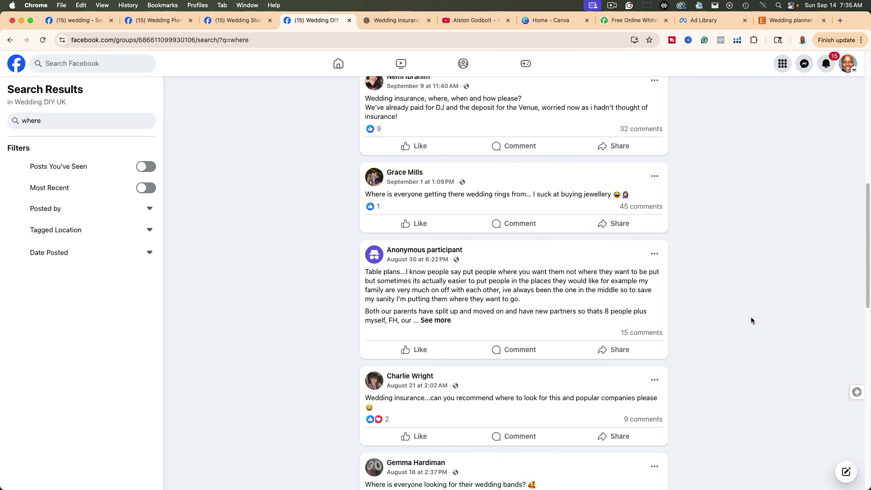
{"action": "scroll", "coordinate": [514, 391], "scroll_direction": "down", "scroll_amount": 6}
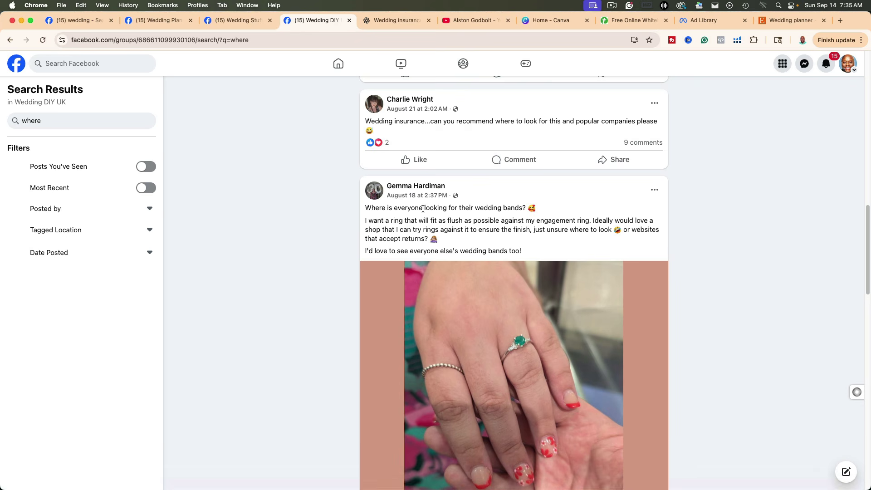
{"action": "scroll", "coordinate": [277, 335], "scroll_direction": "down", "scroll_amount": 8}
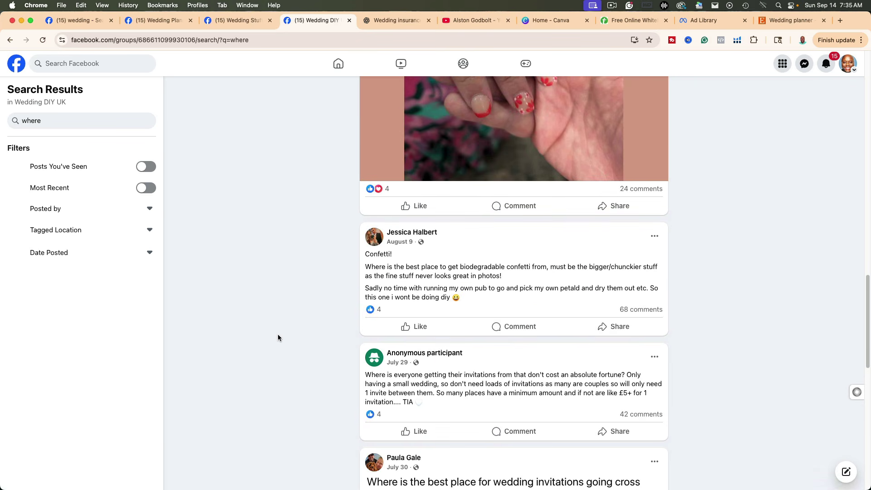
{"action": "scroll", "coordinate": [279, 334], "scroll_direction": "down", "scroll_amount": 7}
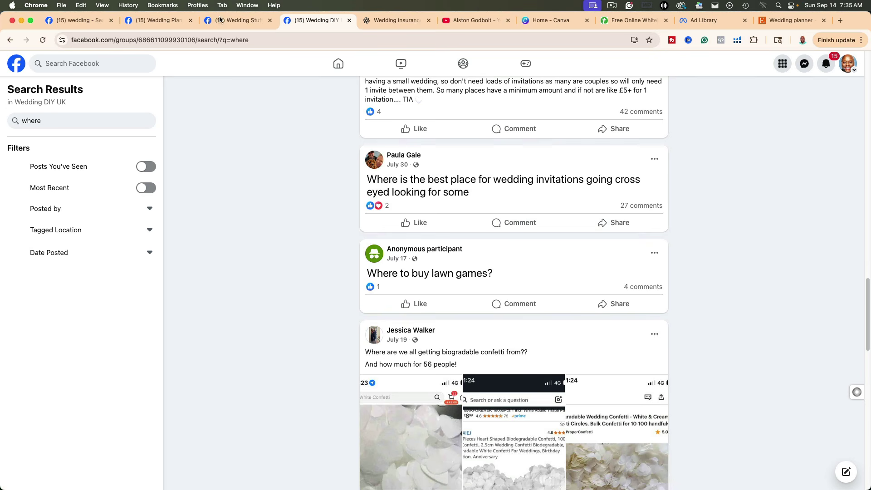
Step: Switch back to ChatGPT and review its list of wedding insurance digital product ideas
{"action": "left_click", "coordinate": [408, 21]}
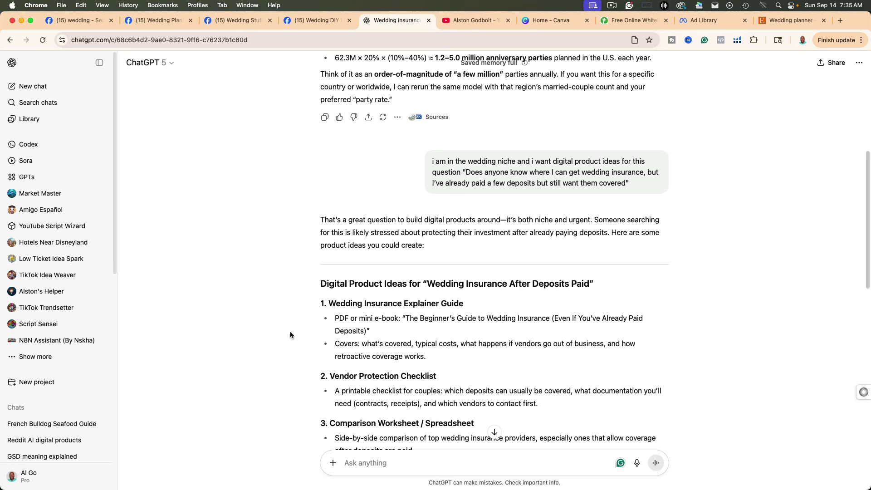
{"action": "scroll", "coordinate": [268, 336], "scroll_direction": "down", "scroll_amount": 5}
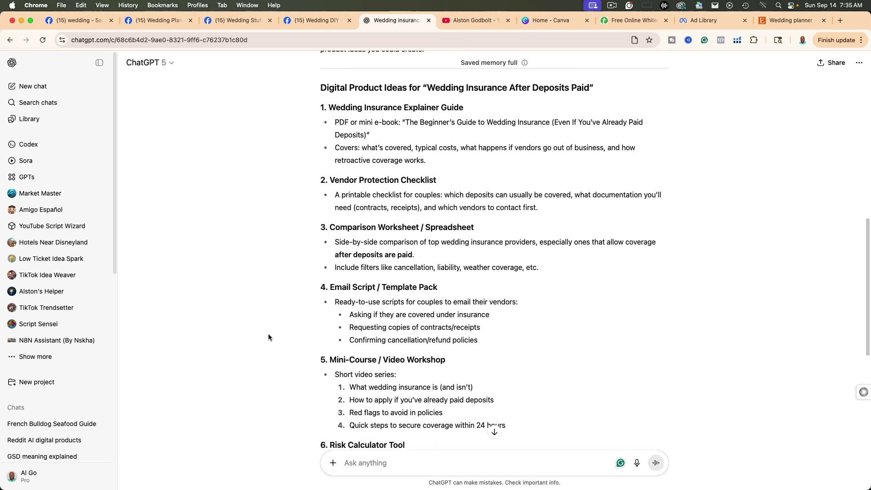
{"action": "scroll", "coordinate": [269, 337], "scroll_direction": "down", "scroll_amount": 1}
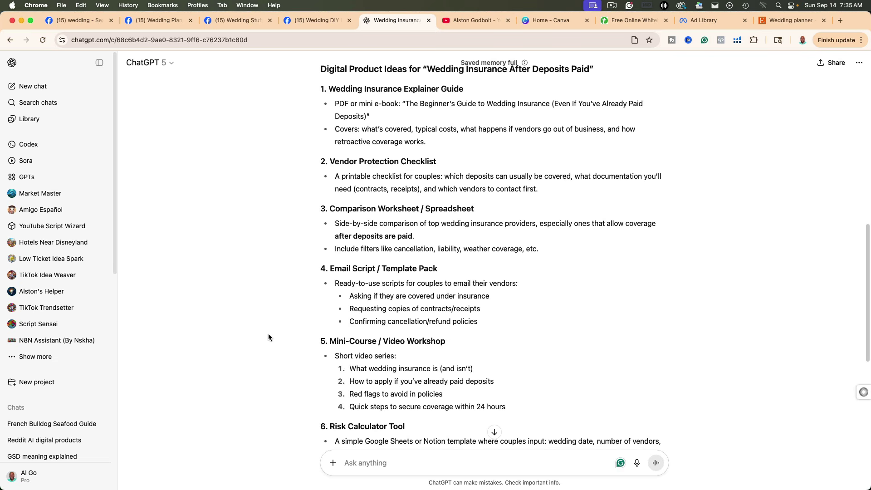
Step: Switch to Etsy and look back over the "wedding planner" listings up to the first results
{"action": "left_click", "coordinate": [784, 21]}
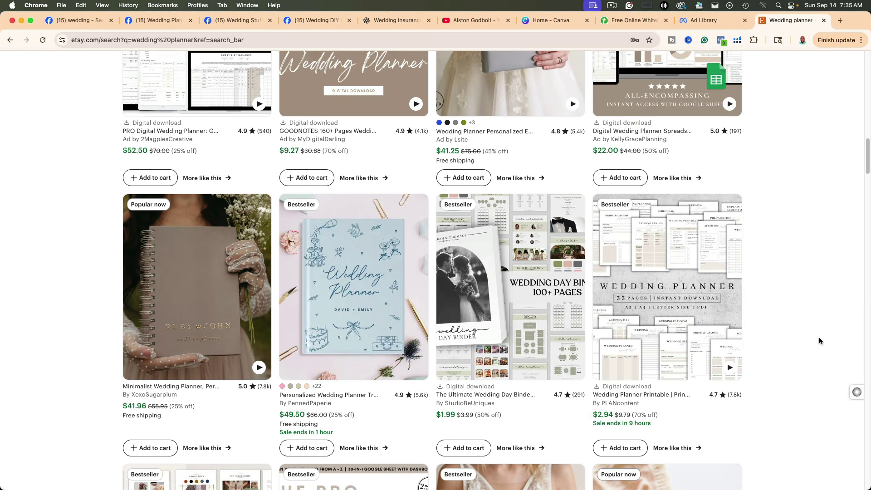
{"action": "scroll", "coordinate": [819, 338], "scroll_direction": "up", "scroll_amount": 5}
{"action": "scroll", "coordinate": [819, 340], "scroll_direction": "up", "scroll_amount": 8}
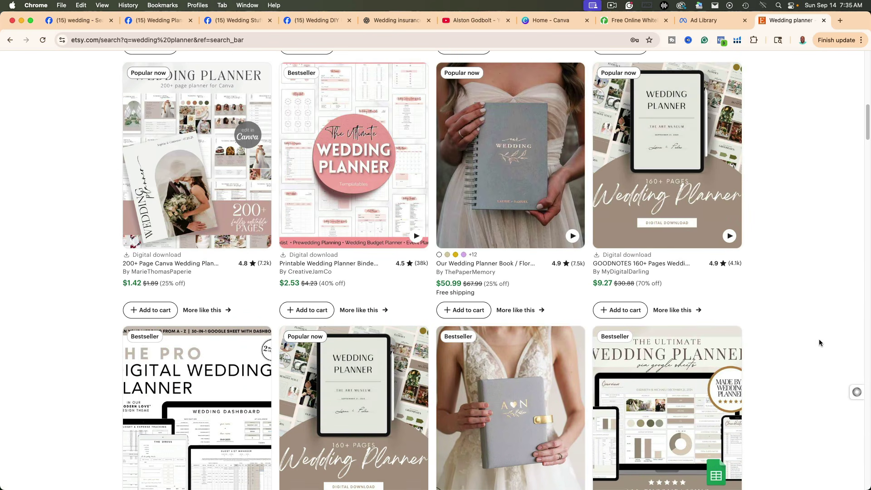
{"action": "scroll", "coordinate": [819, 340], "scroll_direction": "up", "scroll_amount": 10}
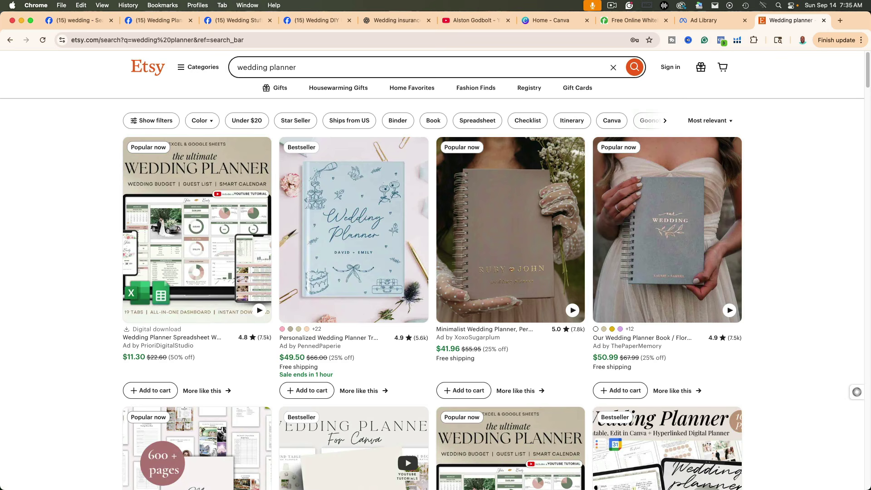
Step: Dictate a question to ChatGPT asking what a one-year wedding roadmap calculator with timed tasks and deposits is called and what to charge, and send it
{"action": "left_click", "coordinate": [406, 20]}
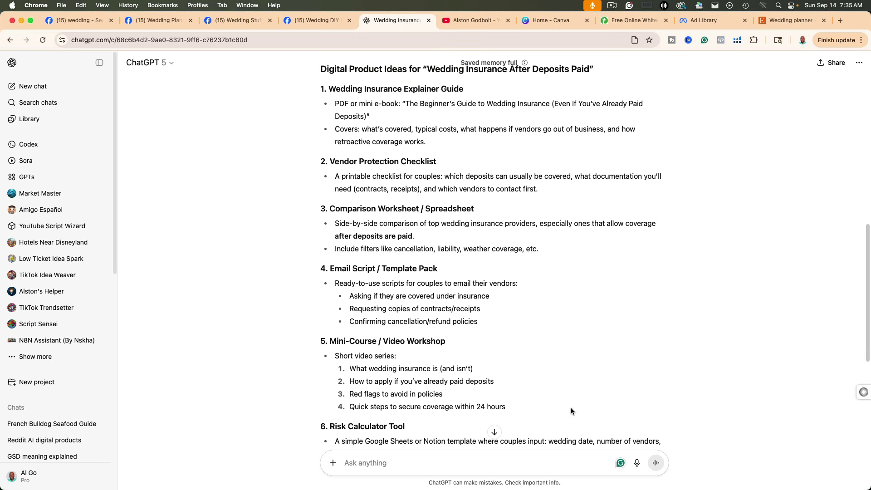
{"action": "left_click", "coordinate": [636, 462]}
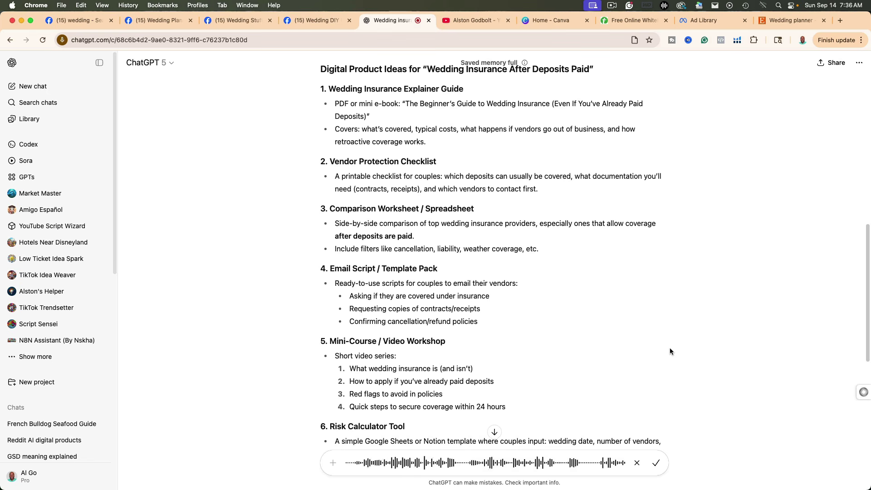
{"action": "key", "text": "Return"}
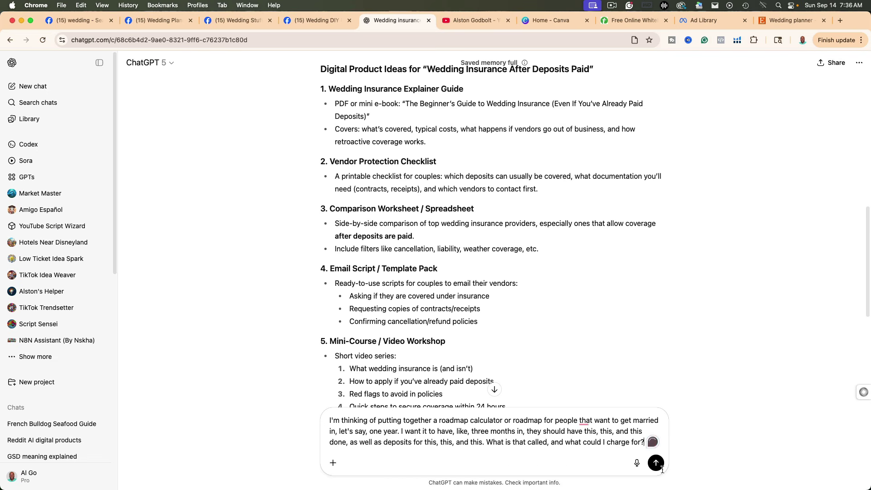
{"action": "left_click", "coordinate": [658, 468]}
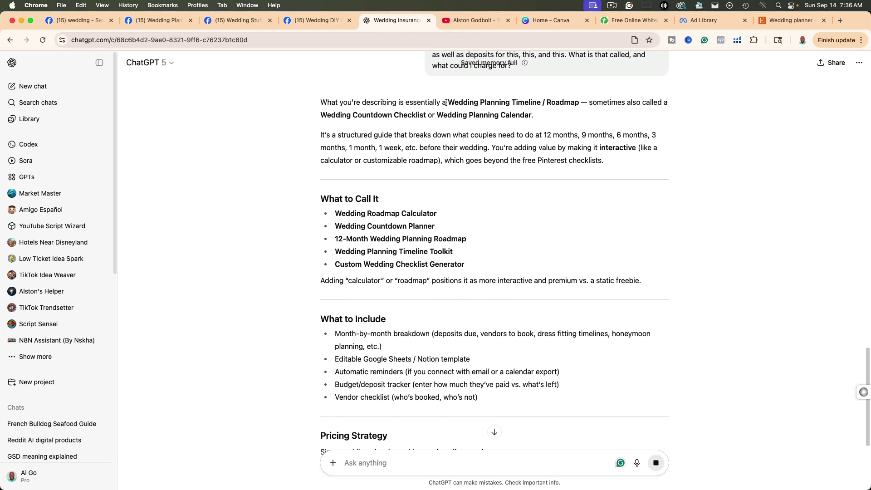
Step: Copy "Wedding Planning Timeline" from ChatGPT's answer and search Etsy for it
{"action": "left_click_drag", "start_coordinate": [449, 102], "coordinate": [543, 103]}
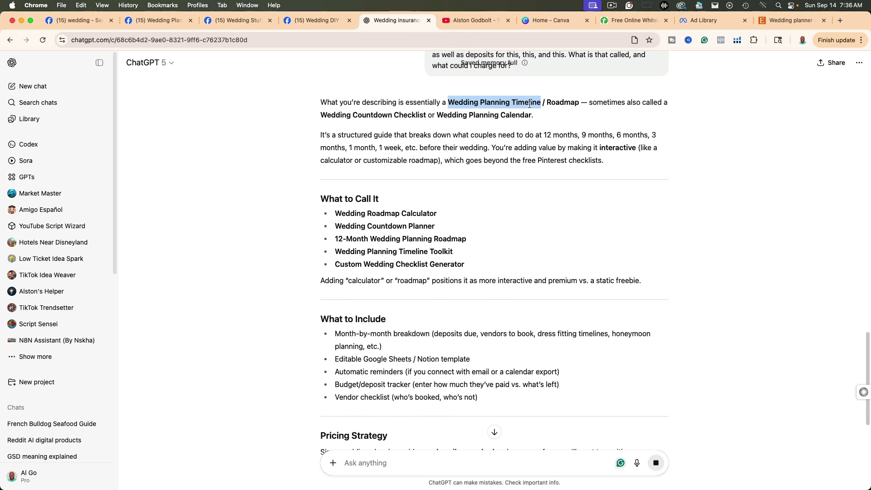
{"action": "right_click", "coordinate": [530, 105]}
{"action": "left_click", "coordinate": [586, 120]}
{"action": "left_click", "coordinate": [791, 20]}
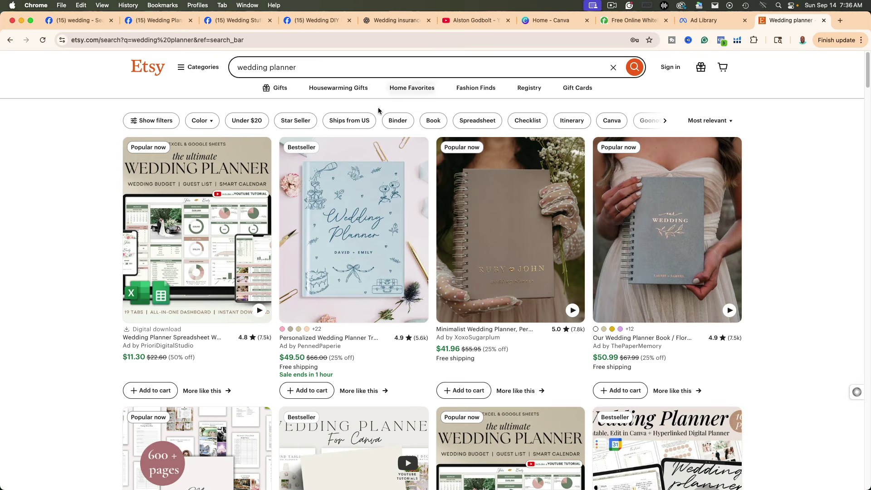
{"action": "left_click", "coordinate": [306, 70]}
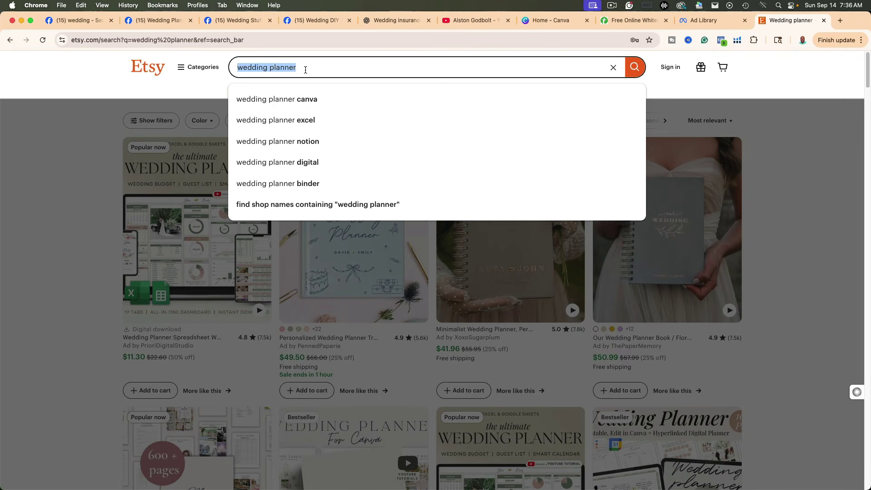
{"action": "key", "text": "super+v"}
{"action": "left_click", "coordinate": [639, 76]}
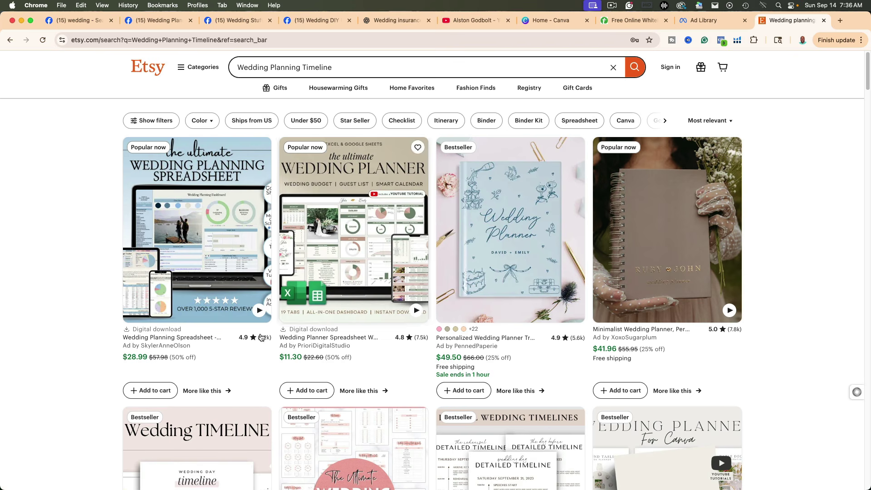
Step: Examine the Etsy listings for wedding planning timelines and return to ChatGPT's roadmap answer
{"action": "scroll", "coordinate": [50, 401], "scroll_direction": "down", "scroll_amount": 5}
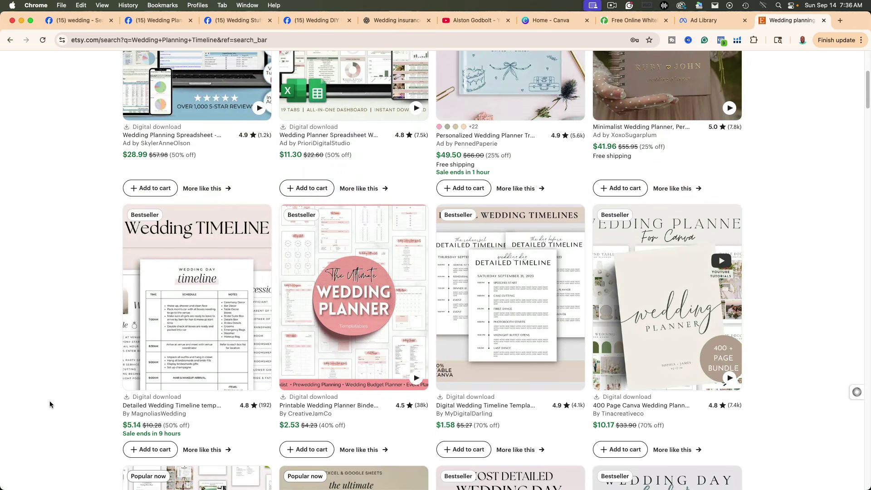
{"action": "scroll", "coordinate": [49, 401], "scroll_direction": "down", "scroll_amount": 6}
{"action": "scroll", "coordinate": [50, 401], "scroll_direction": "up", "scroll_amount": 5}
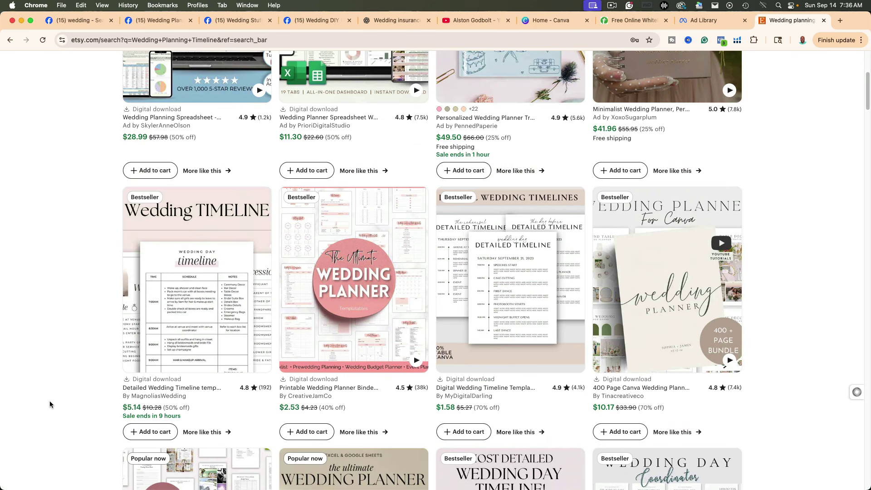
{"action": "scroll", "coordinate": [50, 400], "scroll_direction": "up", "scroll_amount": 5}
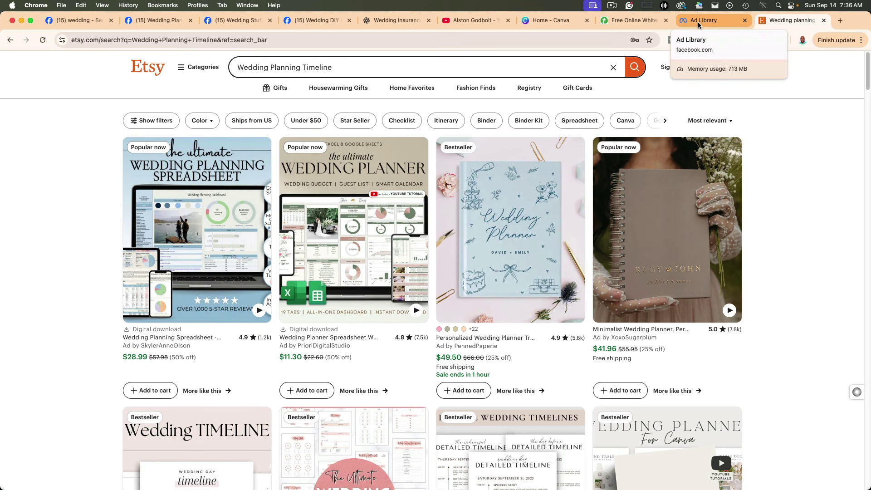
{"action": "left_click", "coordinate": [399, 20]}
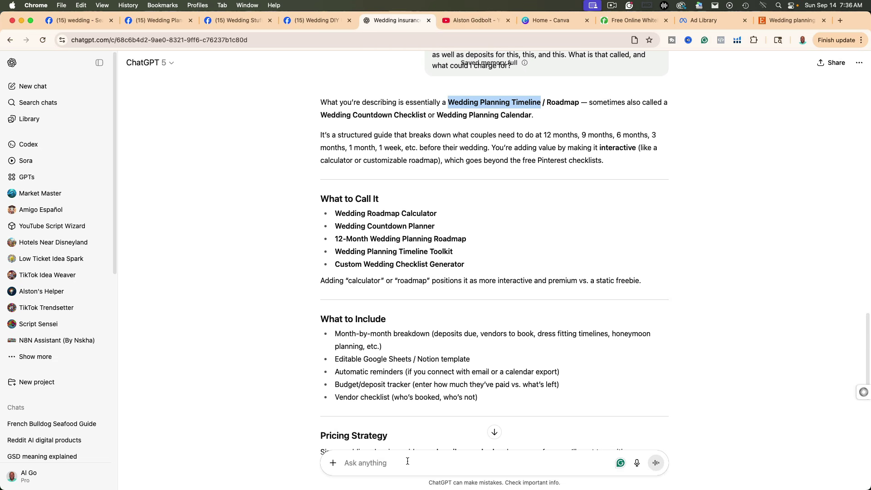
{"action": "left_click", "coordinate": [720, 270]}
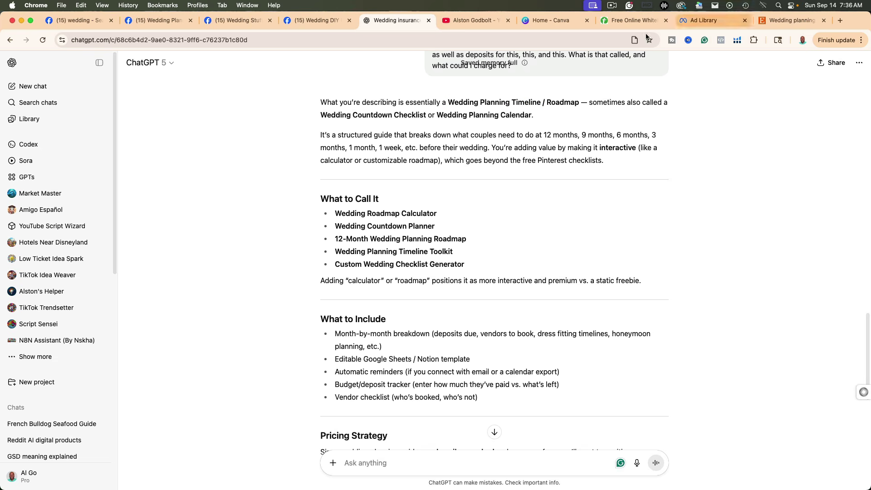
Step: Switch to the online whiteboard and add the lines "Digital product ideas" and "avatar" below "Pick a niche"
{"action": "left_click", "coordinate": [619, 21]}
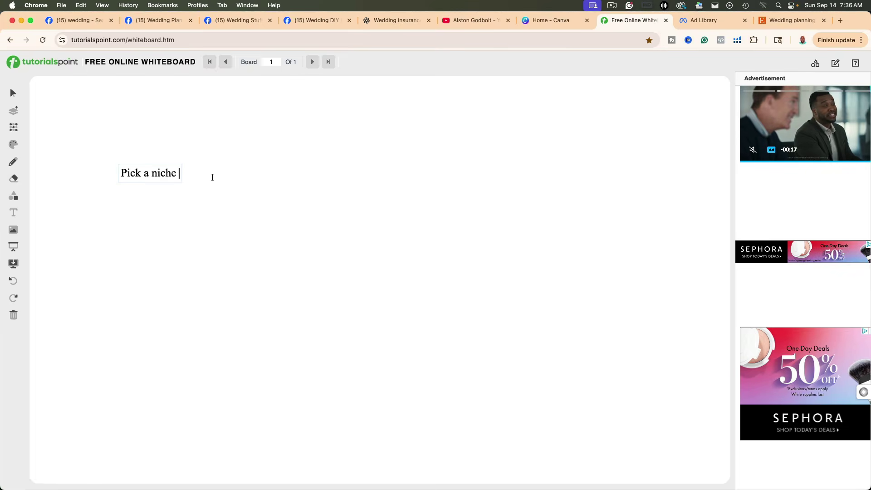
{"action": "key", "text": "Return"}
{"action": "type", "text": "Digital "}
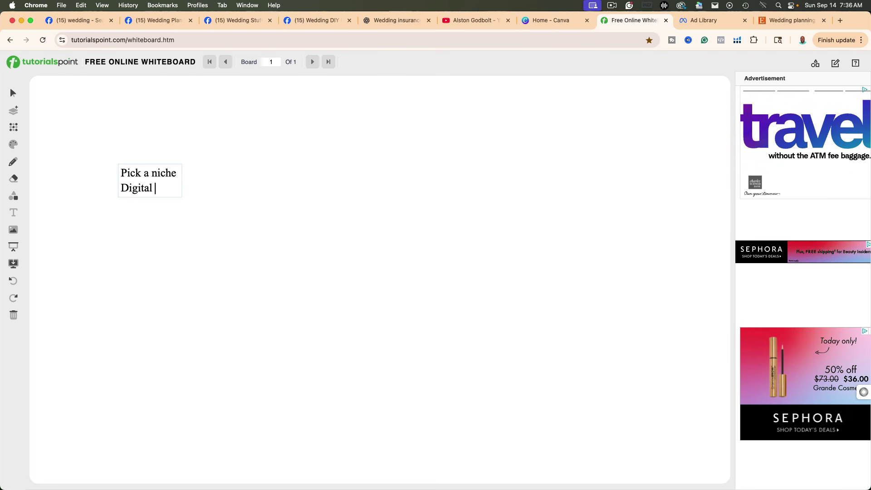
{"action": "type", "text": "product ideas"}
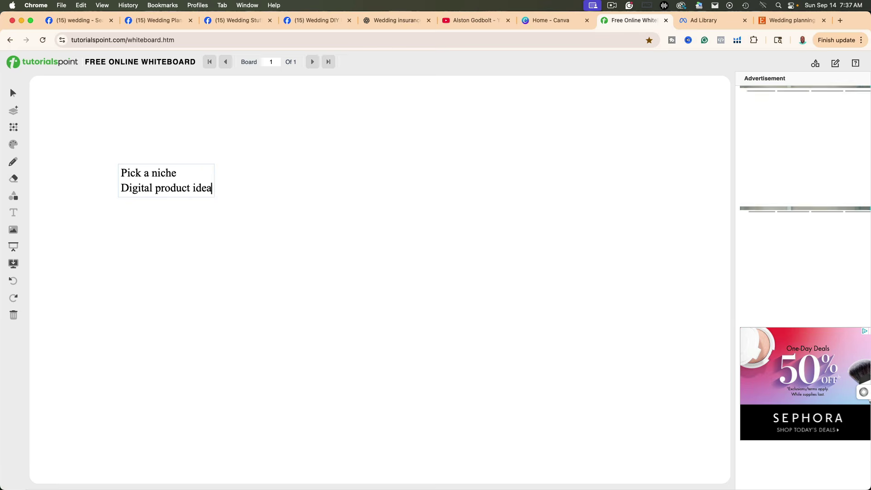
{"action": "key", "text": "Return"}
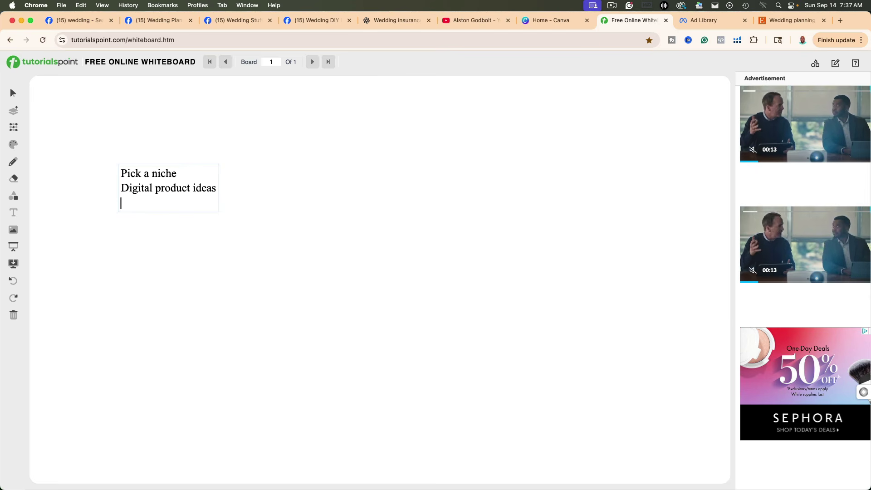
{"action": "type", "text": "avatar"}
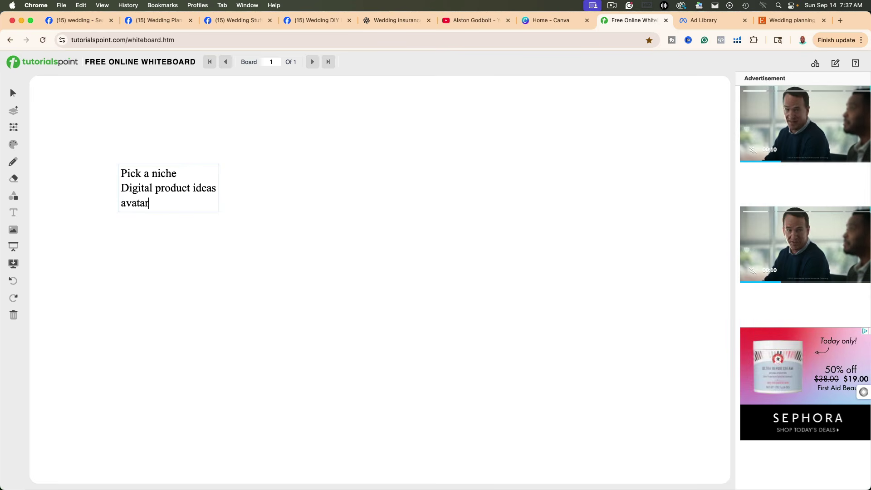
{"action": "key", "text": "Return"}
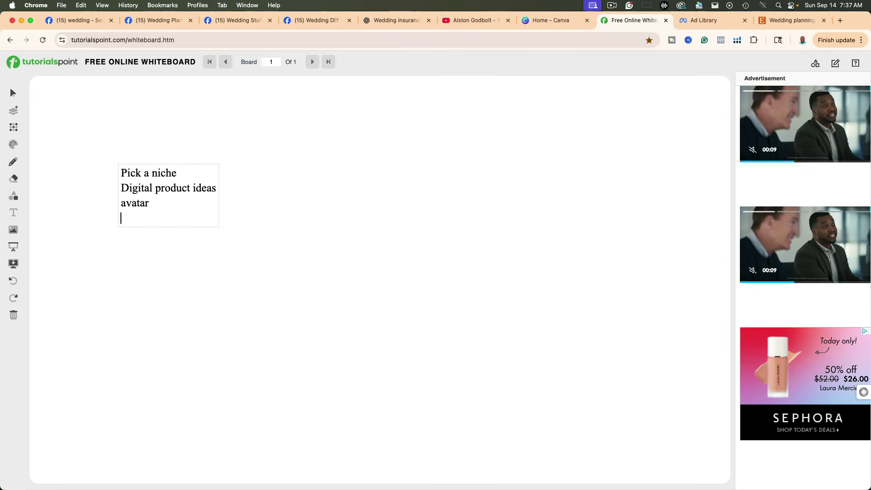
Step: Add the line "create a sales page" to the whiteboard list and insert "Create out digital product" above it
{"action": "type", "text": "create a sales page"}
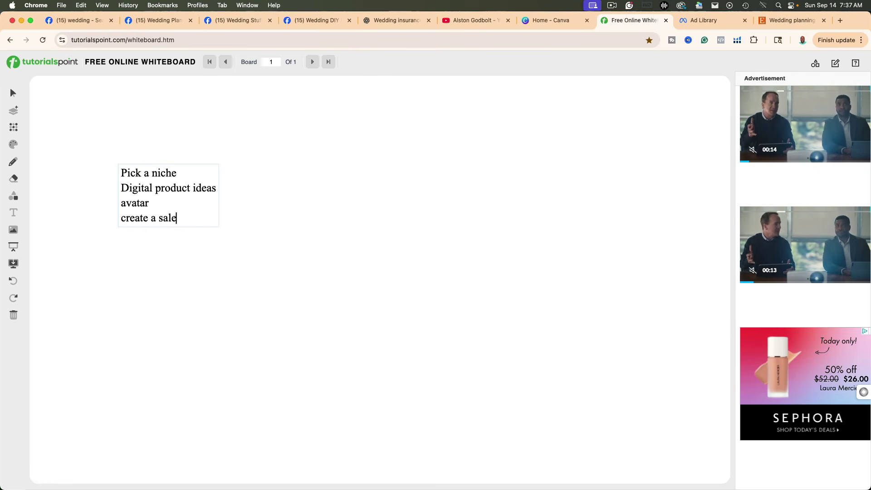
{"action": "key", "text": "Return"}
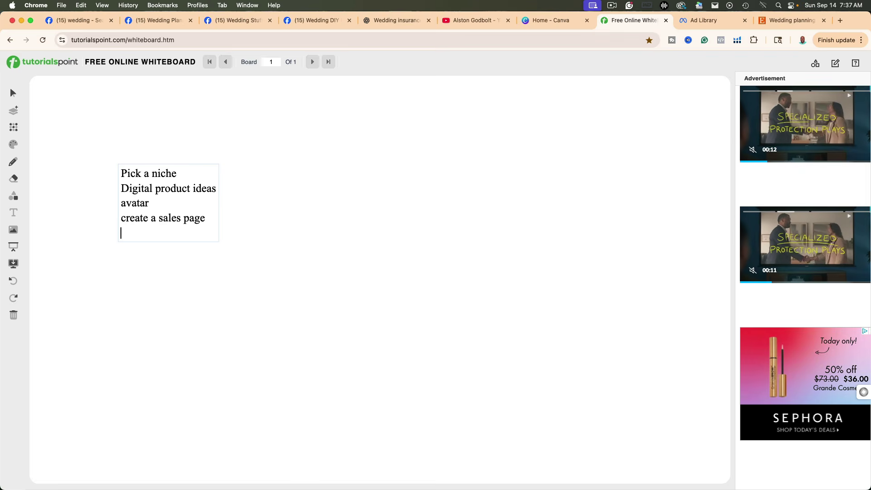
{"action": "key", "text": "Return"}
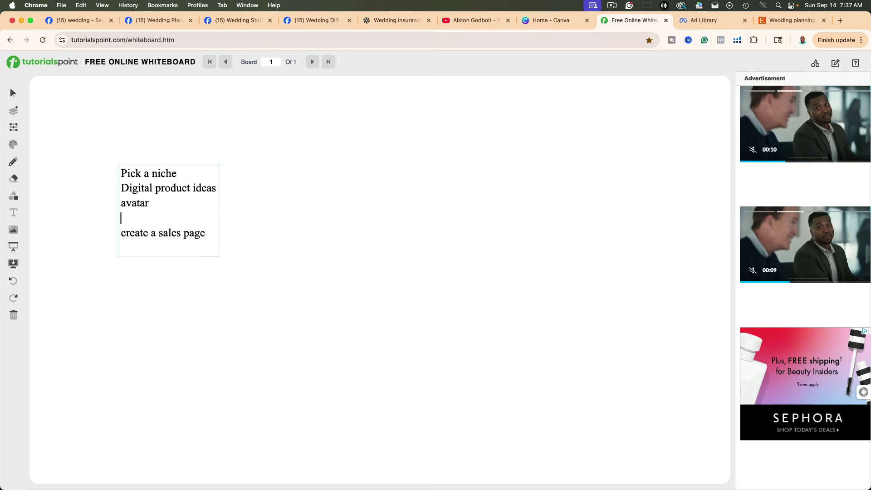
{"action": "type", "text": "Create out "}
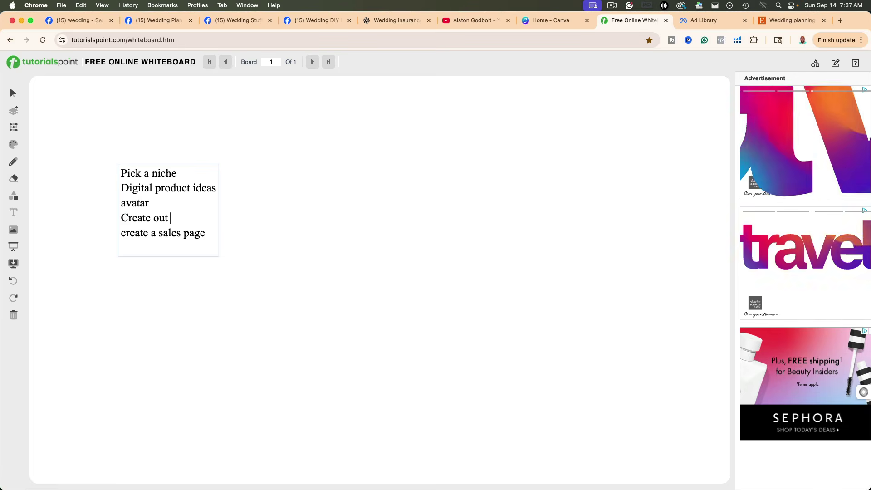
{"action": "type", "text": "digital prod"}
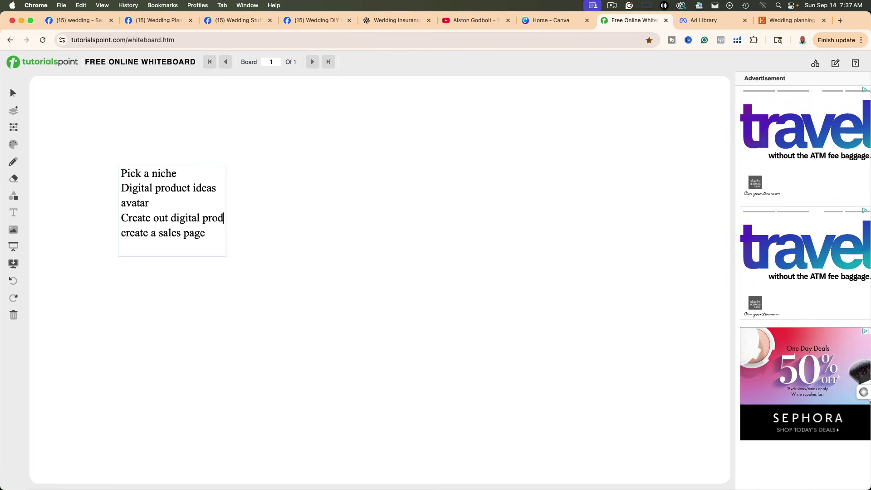
{"action": "type", "text": "uct"}
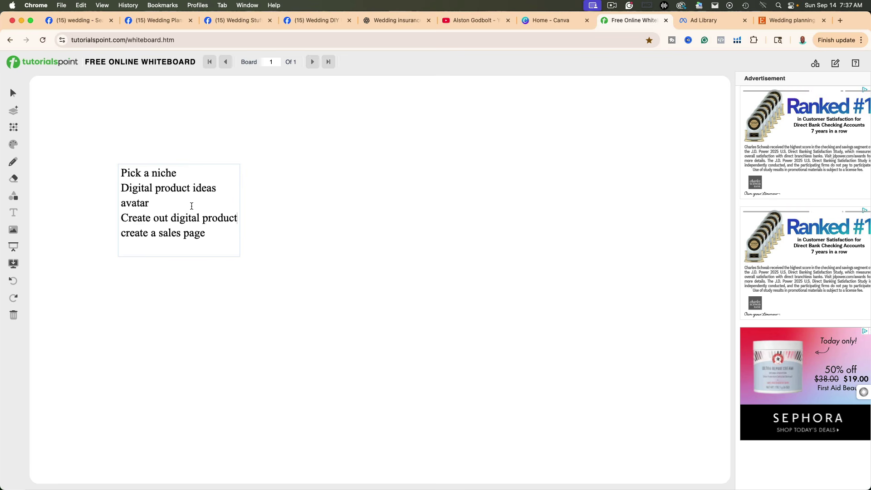
Step: Insert the line "Start marketing" below "avatar" in the whiteboard list
{"action": "left_click", "coordinate": [178, 202]}
{"action": "key", "text": "Return"}
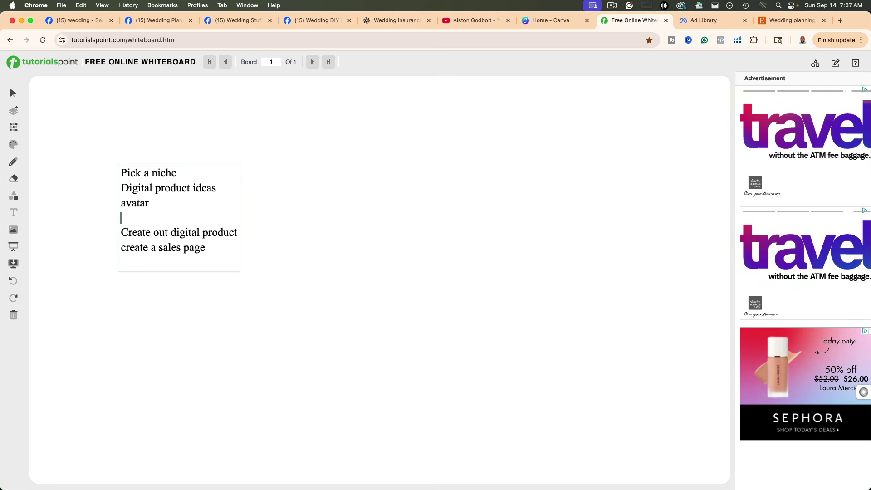
{"action": "type", "text": "Star"}
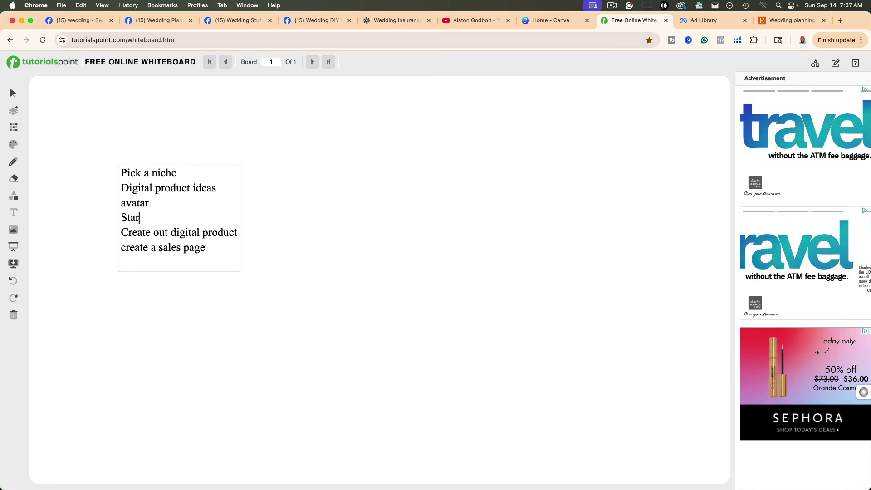
{"action": "type", "text": "t marketing"}
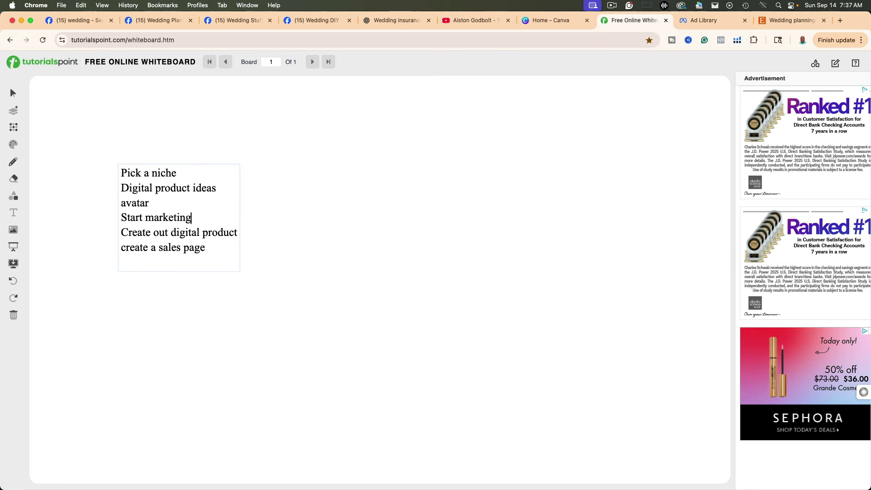
Step: Capitalize the first letters of the "create a sales page" and "avatar" lines in the whiteboard list
{"action": "left_click", "coordinate": [128, 261]}
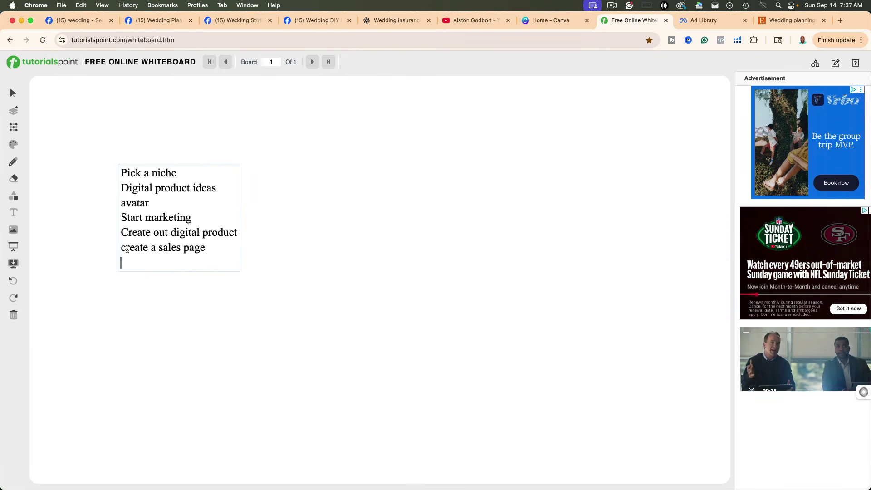
{"action": "left_click_drag", "start_coordinate": [127, 249], "coordinate": [123, 249]}
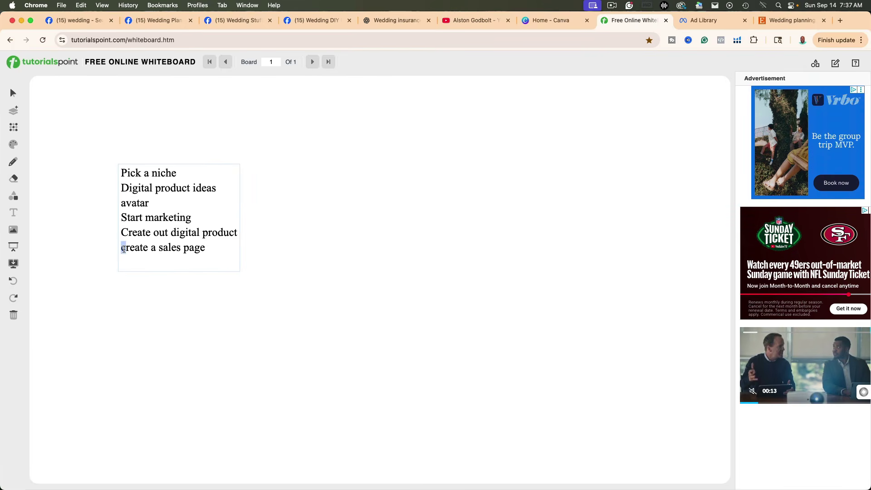
{"action": "type", "text": "C"}
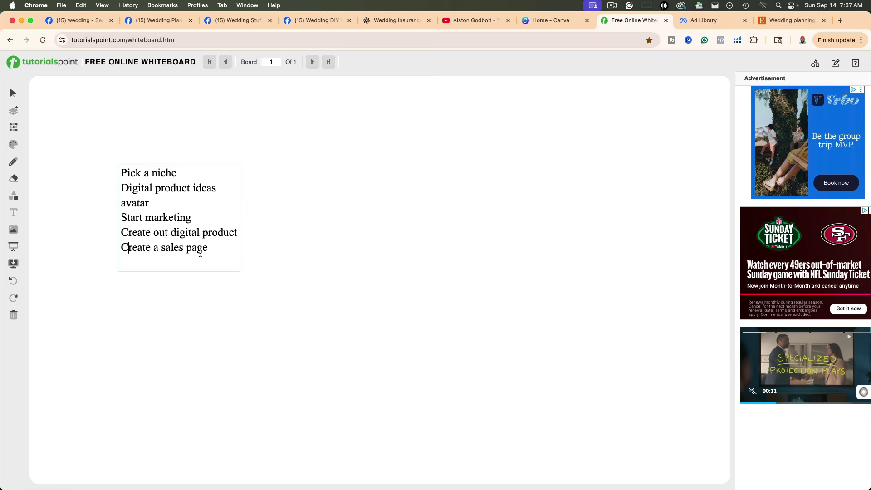
{"action": "left_click_drag", "start_coordinate": [137, 248], "coordinate": [253, 255]}
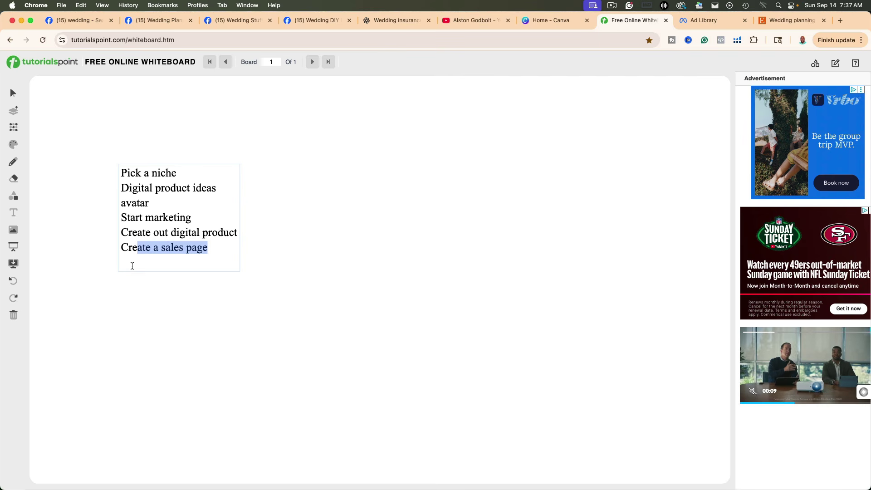
{"action": "left_click", "coordinate": [134, 265]}
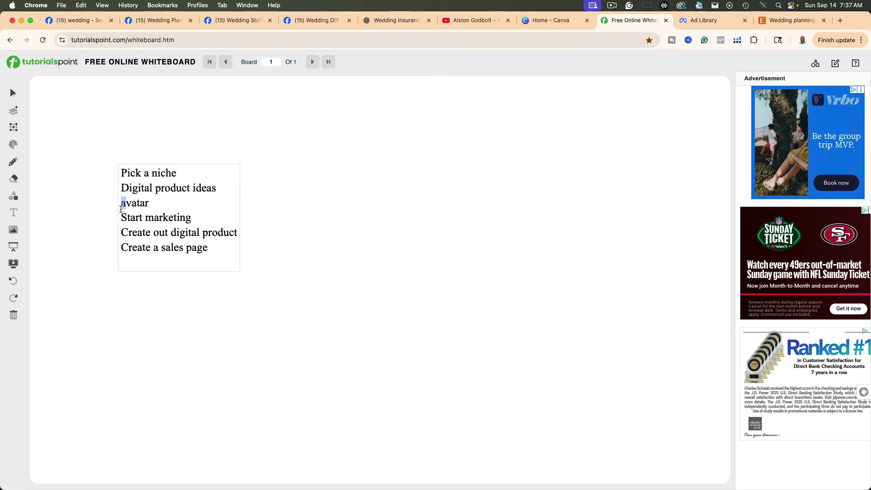
{"action": "type", "text": "A"}
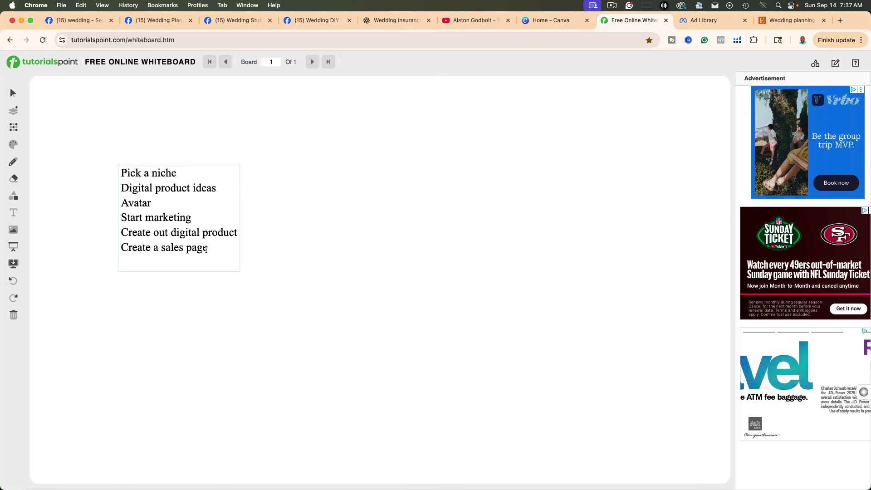
Step: Insert the sub-item "-Add affiliate links (Reccomended product page)" below "Create out digital product" in the whiteboard list
{"action": "left_click", "coordinate": [238, 232]}
{"action": "key", "text": "Return"}
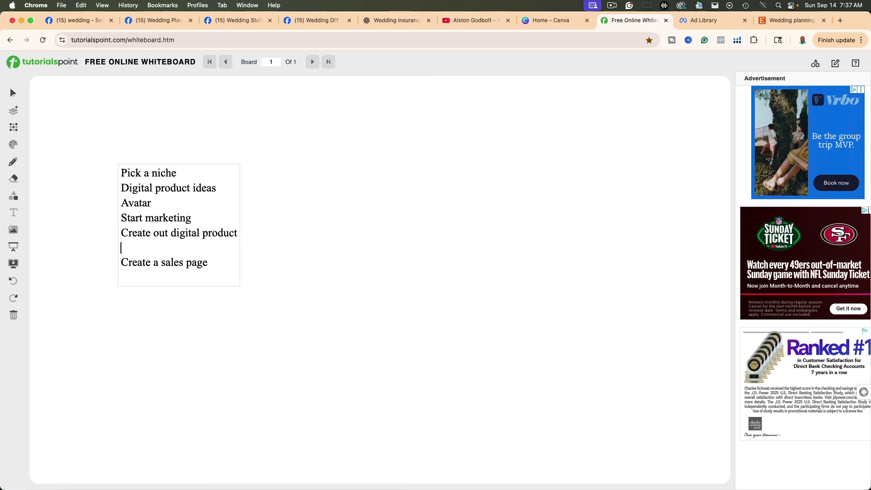
{"action": "type", "text": "-Add af"}
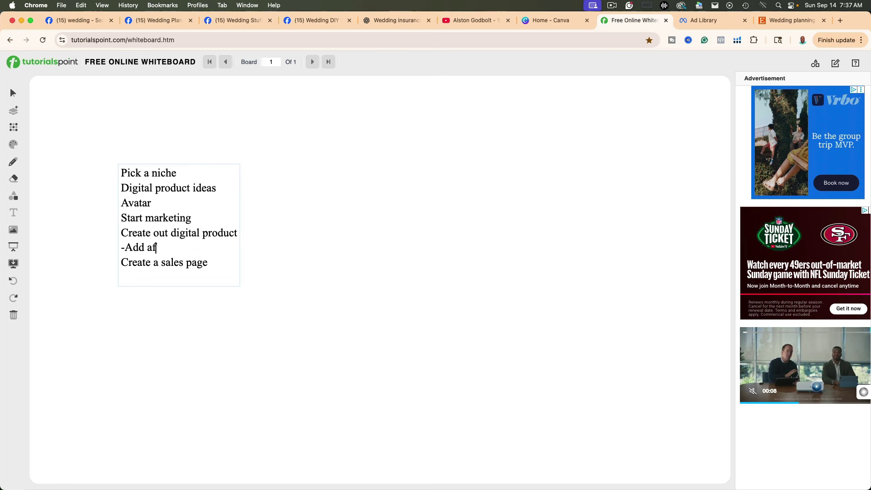
{"action": "type", "text": "filiate links"}
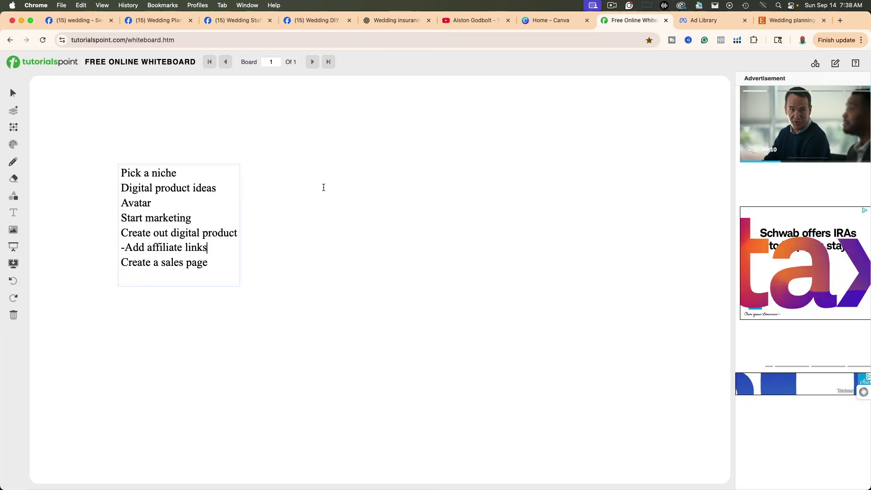
{"action": "type", "text": " ("}
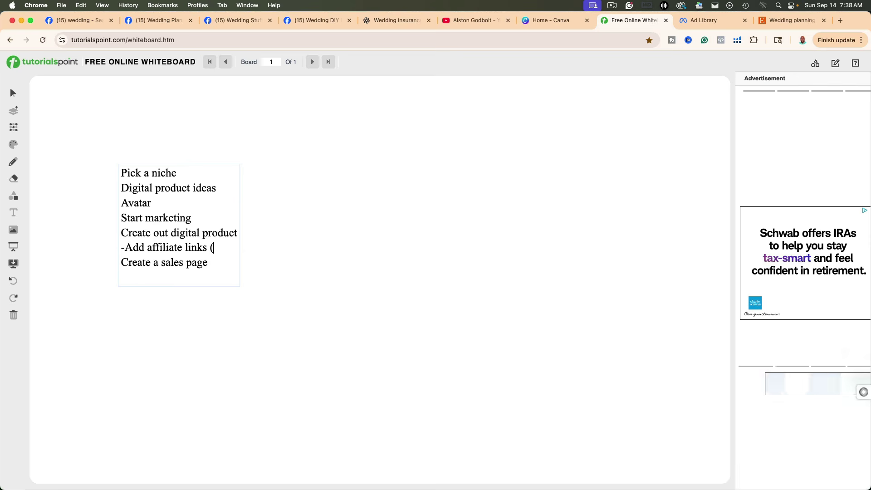
{"action": "type", "text": "R"}
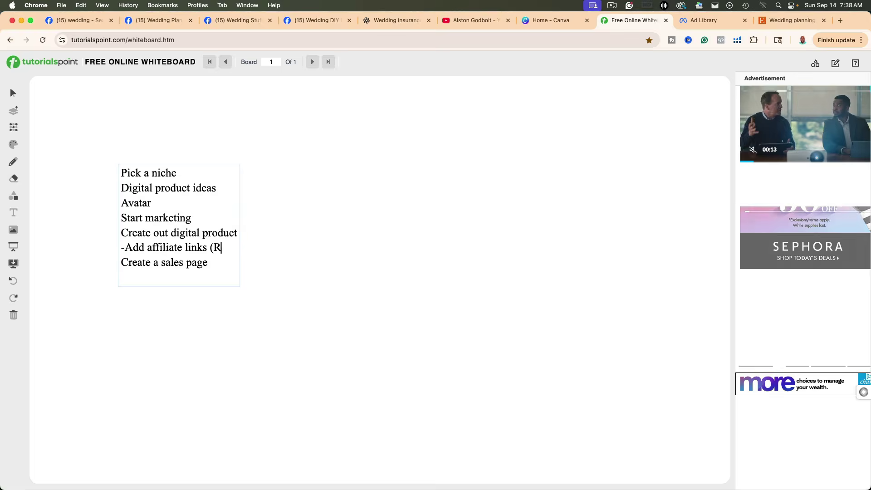
{"action": "type", "text": "eccomended "}
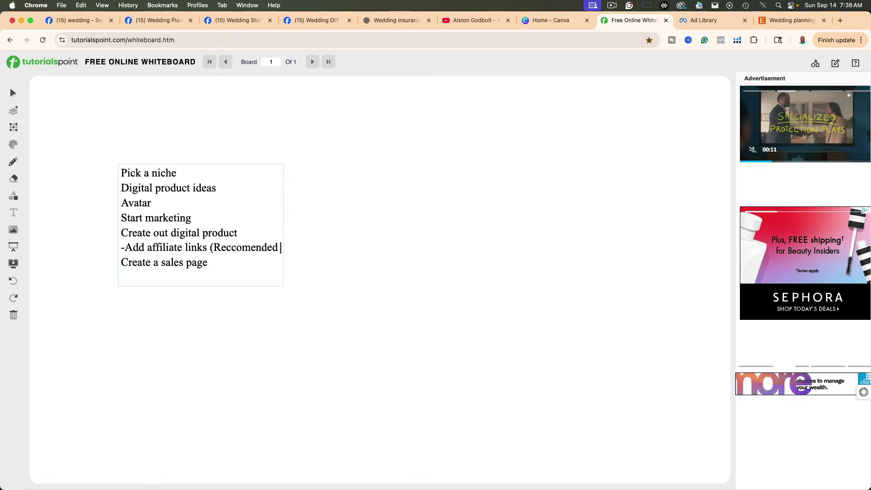
{"action": "type", "text": "product page)"}
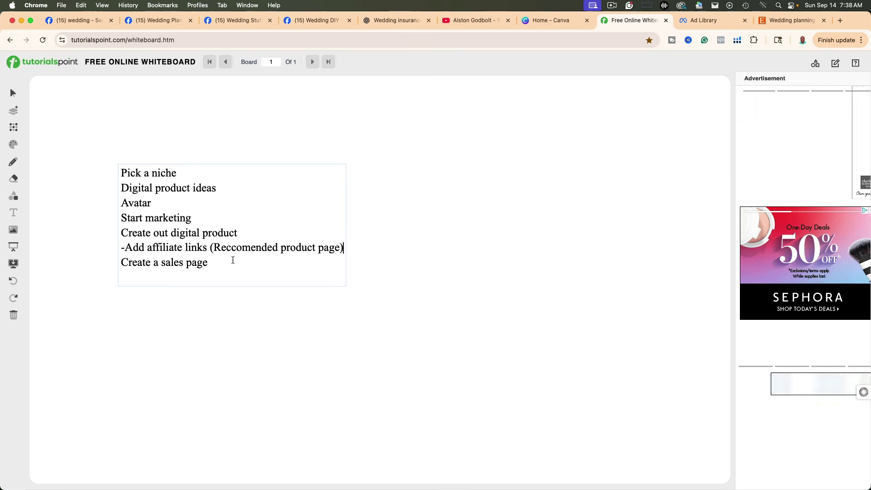
{"action": "left_click", "coordinate": [227, 247]}
{"action": "type", "text": "c"}
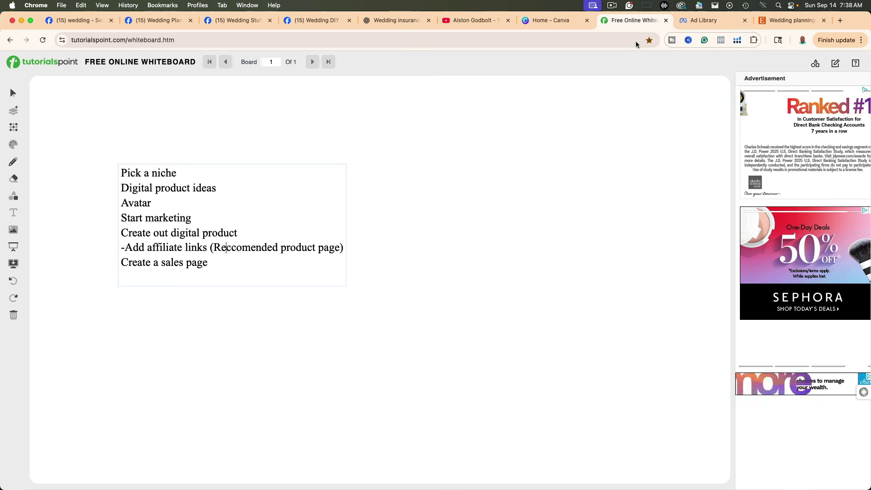
Step: Review ChatGPT's content and pricing suggestions for the wedding roadmap and the public wedding groups in Facebook's search results
{"action": "left_click", "coordinate": [407, 20]}
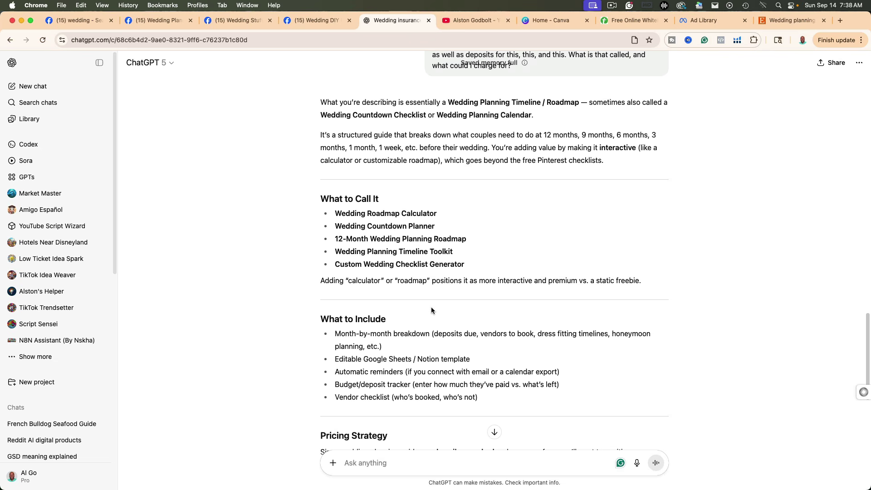
{"action": "scroll", "coordinate": [510, 277], "scroll_direction": "down", "scroll_amount": 5}
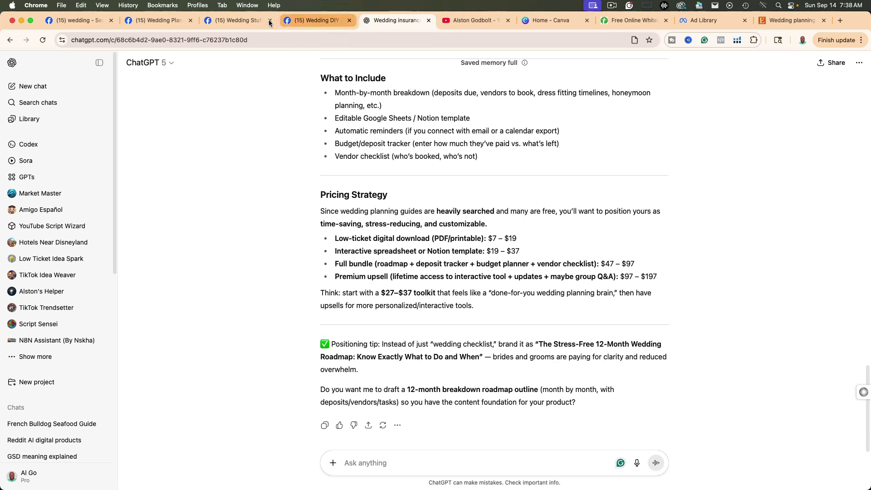
{"action": "left_click", "coordinate": [75, 23]}
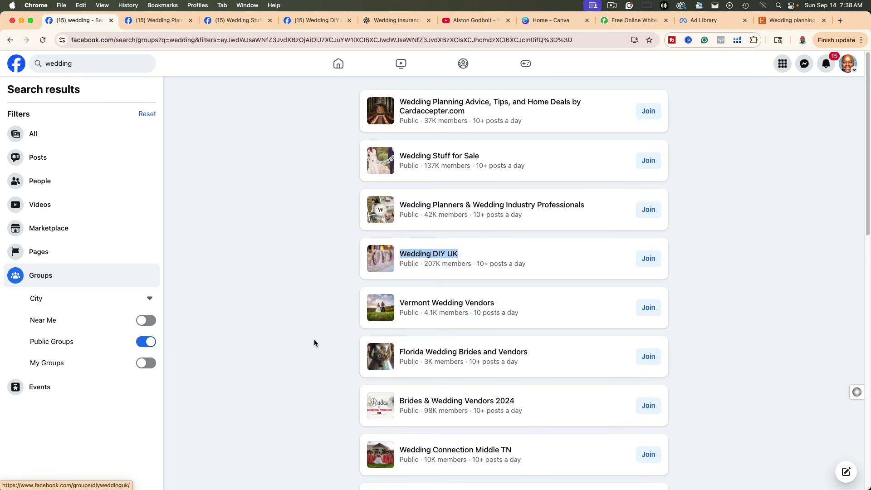
{"action": "scroll", "coordinate": [314, 343], "scroll_direction": "down", "scroll_amount": 3}
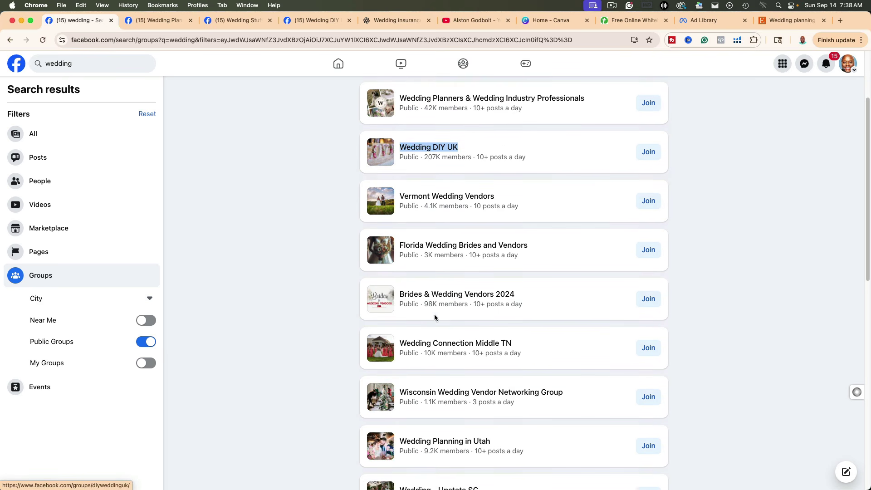
{"action": "scroll", "coordinate": [298, 337], "scroll_direction": "down", "scroll_amount": 1}
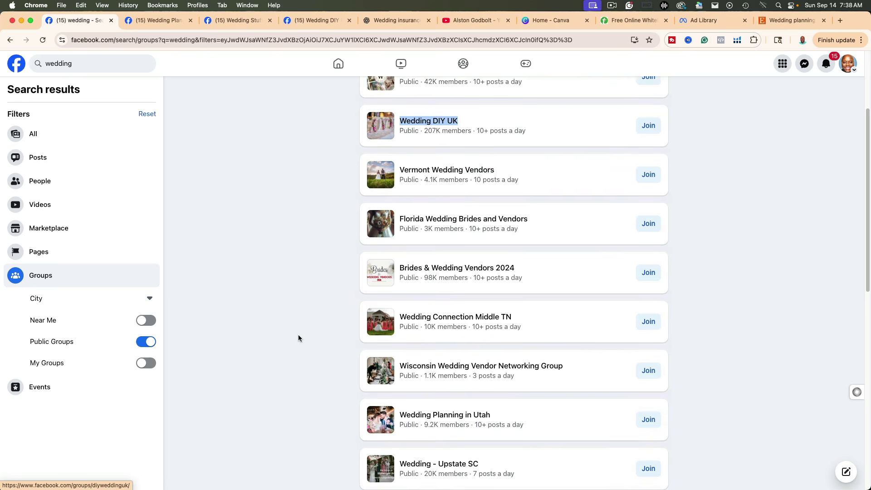
{"action": "scroll", "coordinate": [298, 337], "scroll_direction": "down", "scroll_amount": 6}
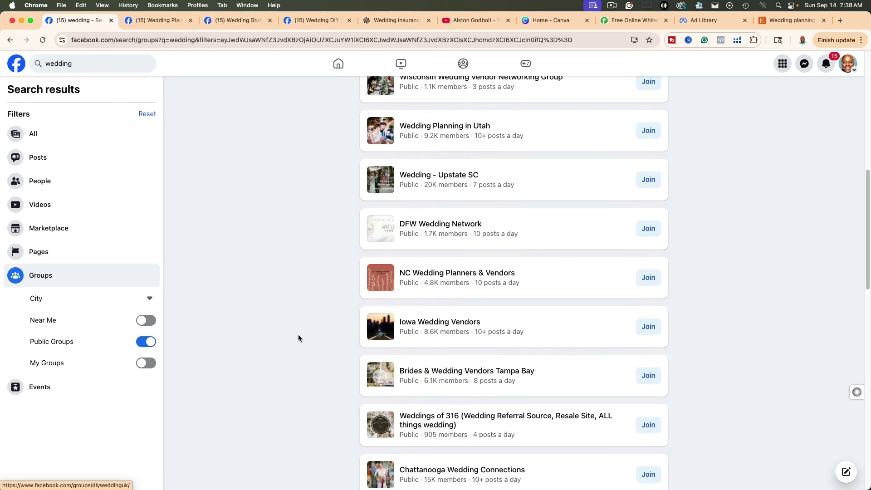
{"action": "scroll", "coordinate": [298, 338], "scroll_direction": "down", "scroll_amount": 4}
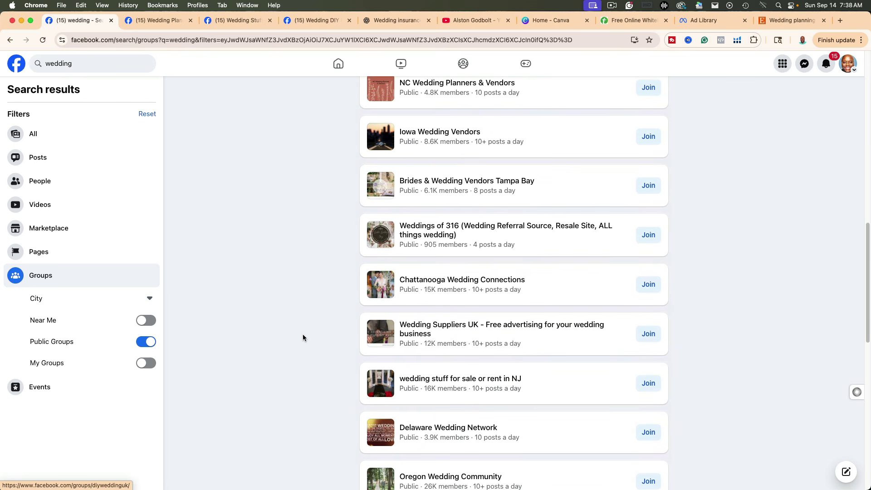
{"action": "scroll", "coordinate": [304, 336], "scroll_direction": "down", "scroll_amount": 1}
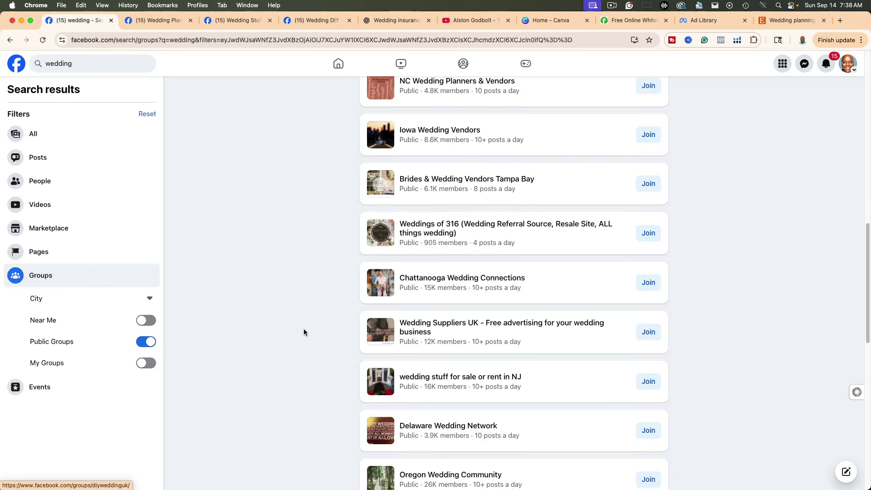
{"action": "scroll", "coordinate": [303, 333], "scroll_direction": "up", "scroll_amount": 13}
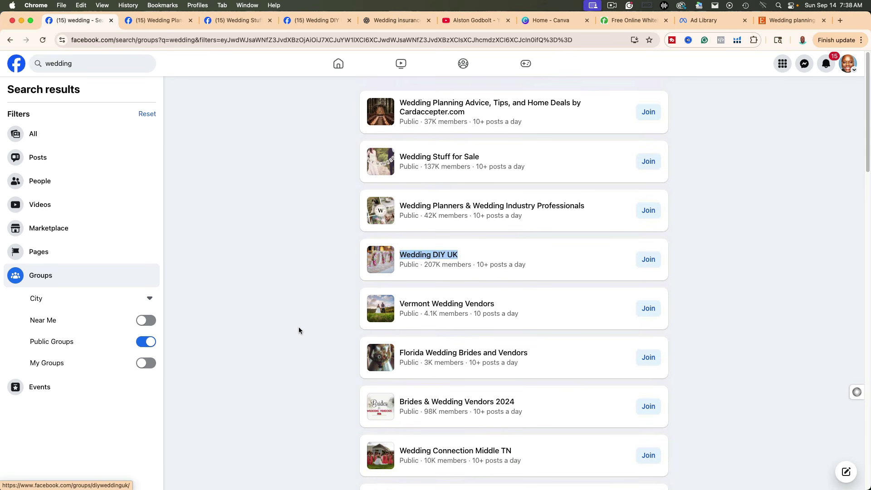
{"action": "left_click", "coordinate": [400, 23]}
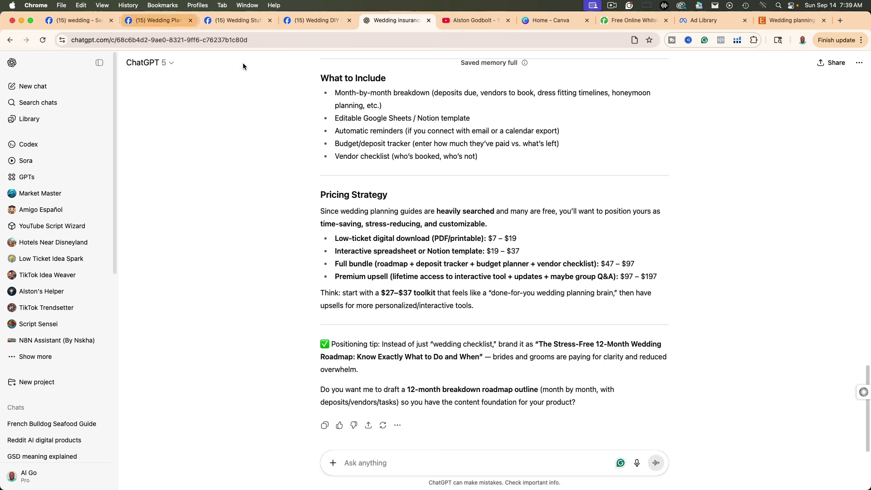
Step: On the whiteboard, add the line "1 year wedding roadmap -> emails about babbies" below "Create a sales page"
{"action": "left_click", "coordinate": [634, 20]}
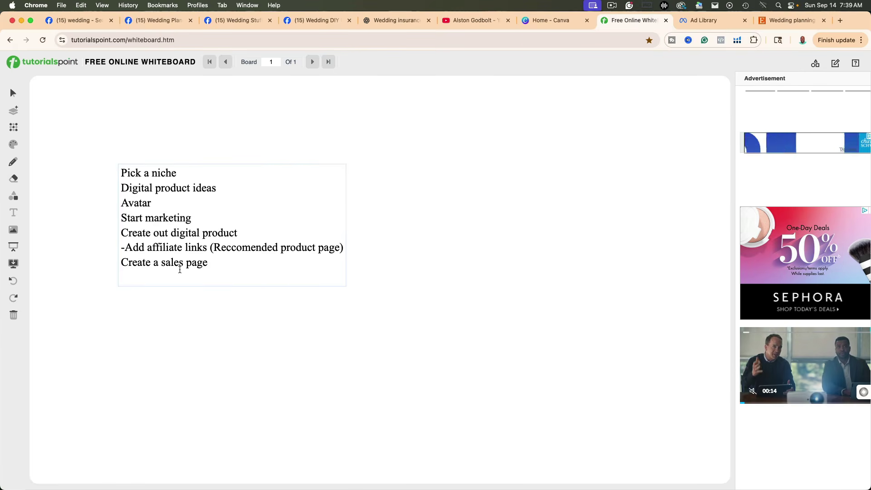
{"action": "left_click", "coordinate": [188, 276]}
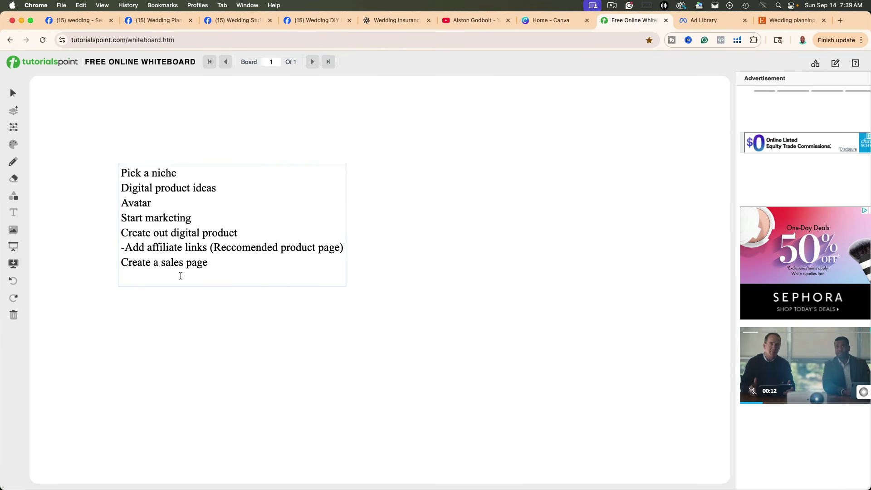
{"action": "type", "text": "1 year"}
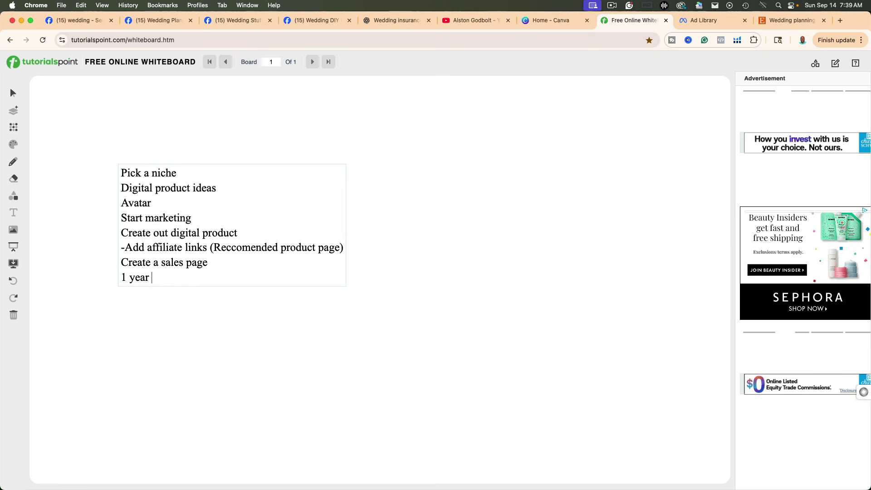
{"action": "type", "text": "wedding "}
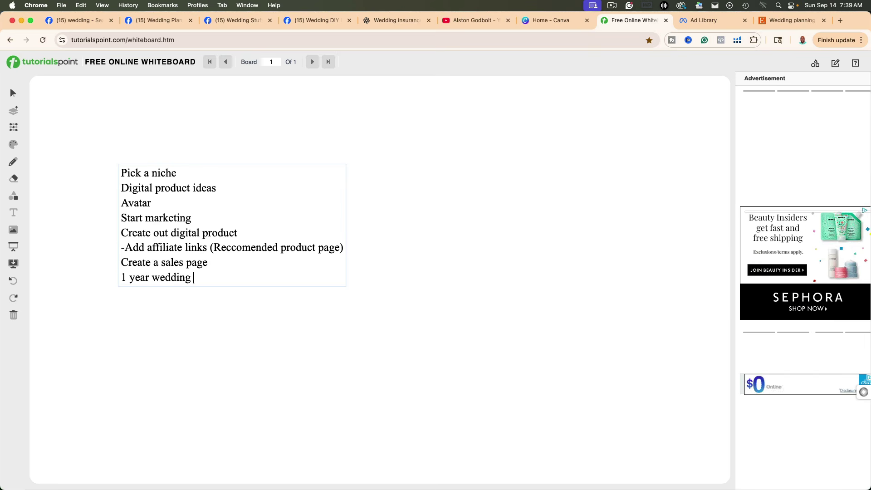
{"action": "type", "text": "roadmap"}
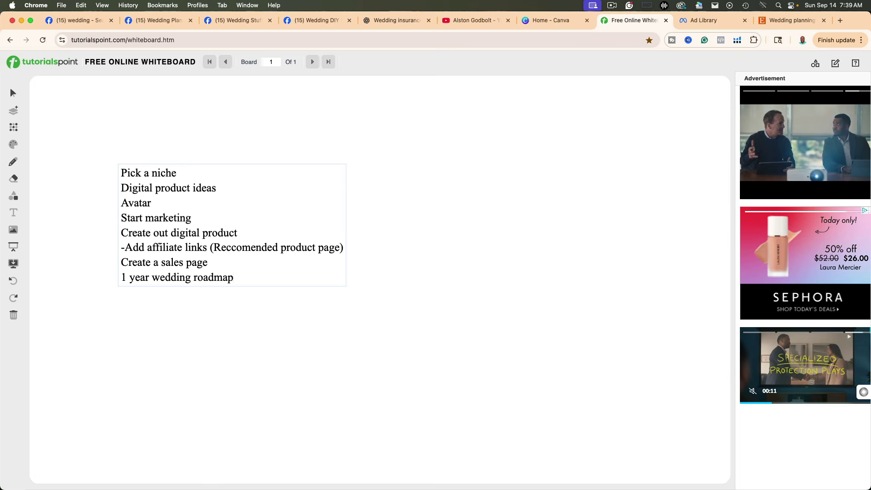
{"action": "type", "text": "->"}
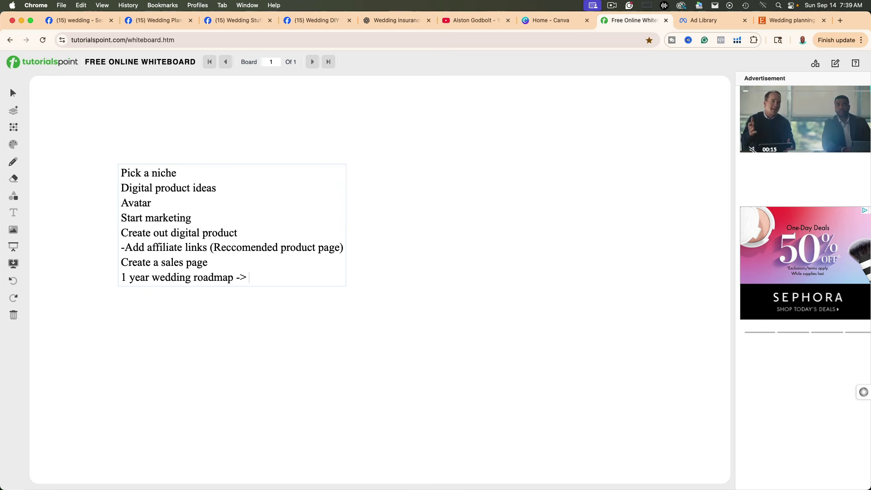
{"action": "type", "text": "emails ab"}
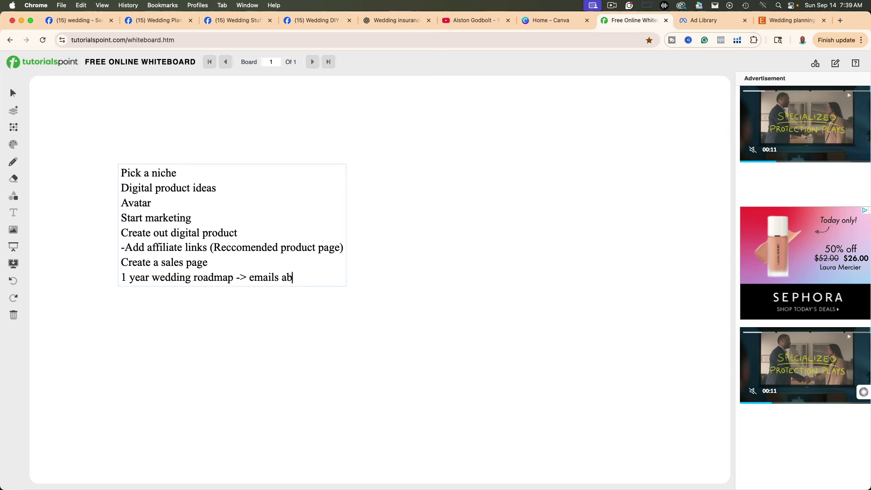
{"action": "type", "text": "out b"}
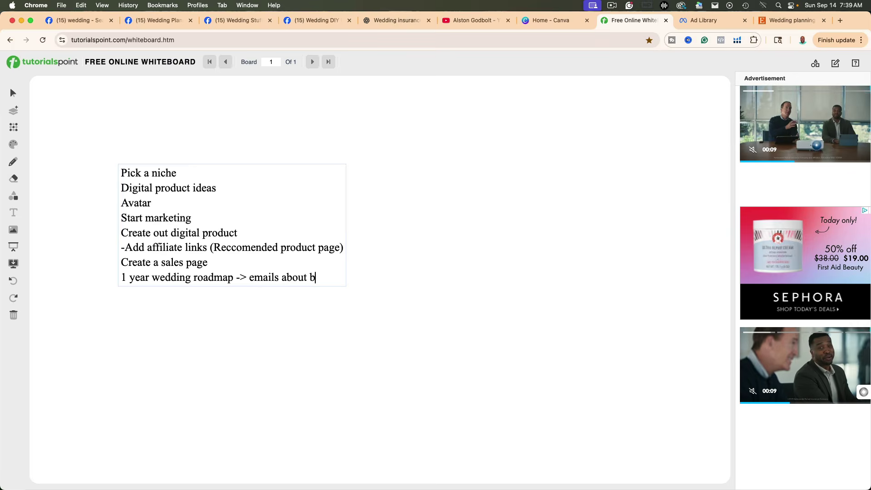
{"action": "type", "text": "abbies"}
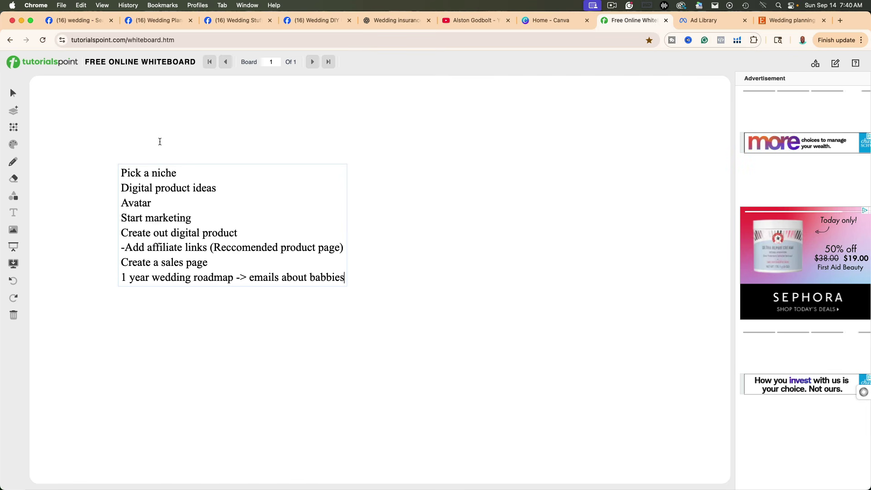
Step: Move "emails about babbies" onto its own line below "1 year wedding roadmap ->" in the whiteboard list
{"action": "left_click", "coordinate": [249, 276]}
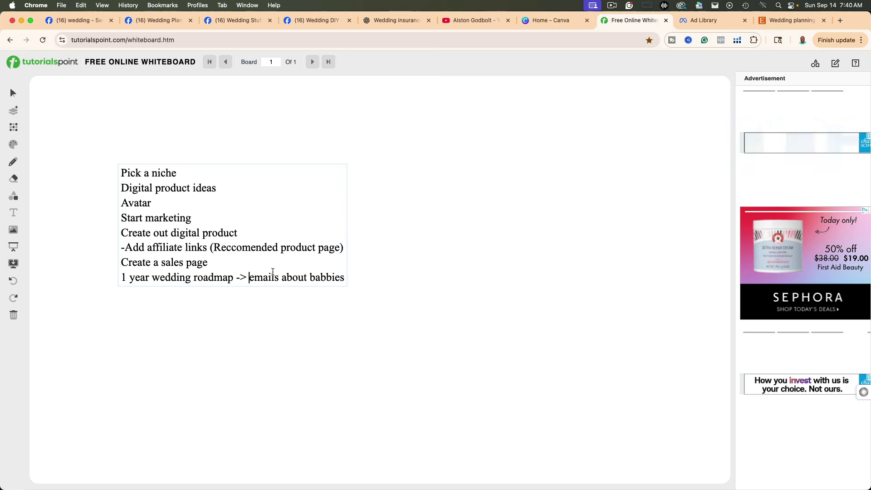
{"action": "key", "text": "Return"}
{"action": "left_click", "coordinate": [254, 292]}
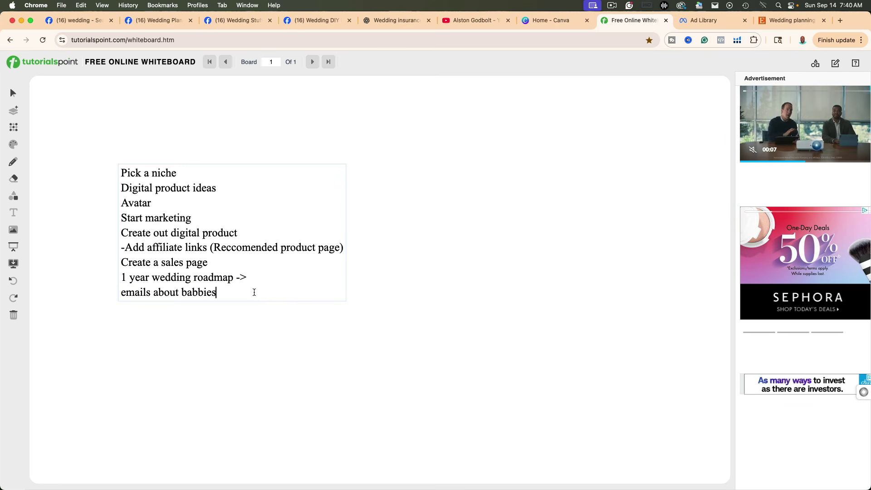
Step: Add the line "Emails about home buying" below "emails about babbies" and highlight both email lines
{"action": "key", "text": "Return"}
{"action": "type", "text": "Email"}
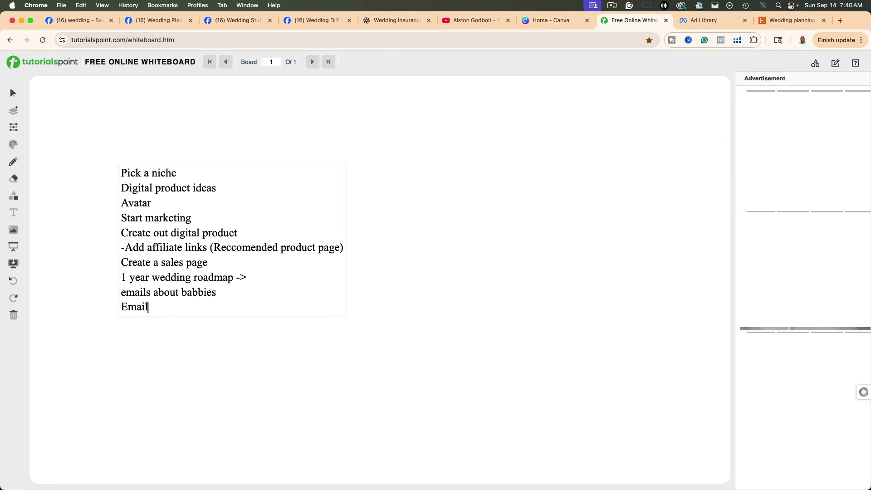
{"action": "type", "text": "s about"}
{"action": "key", "text": "BackSpace"}
{"action": "key", "text": "BackSpace"}
{"action": "key", "text": "BackSpace"}
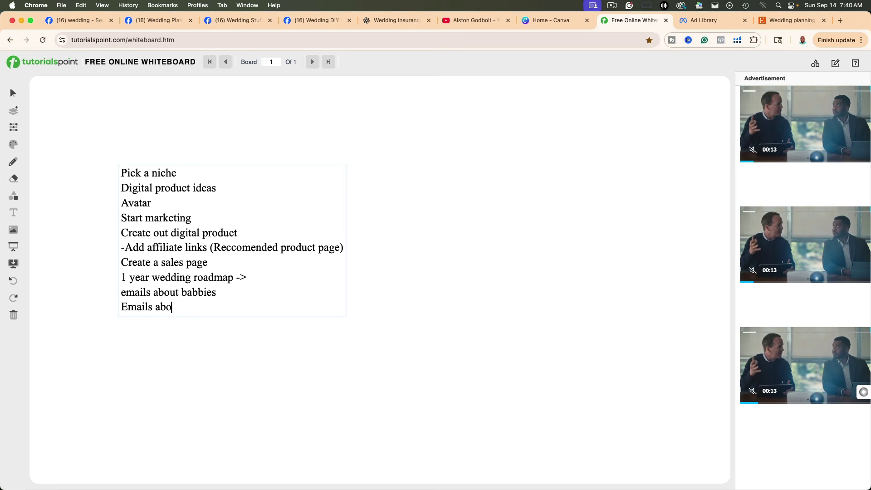
{"action": "type", "text": "ut "}
{"action": "type", "text": "b"}
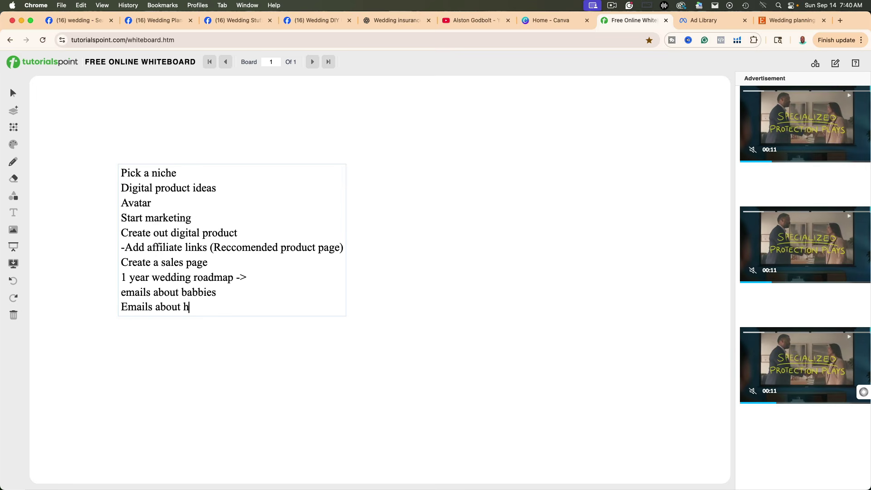
{"action": "key", "text": "BackSpace"}
{"action": "type", "text": "home bu"}
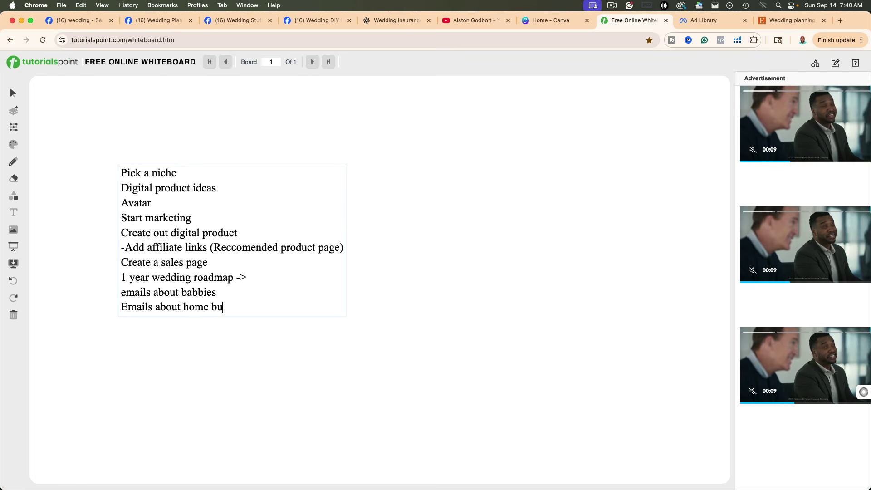
{"action": "type", "text": "ying"}
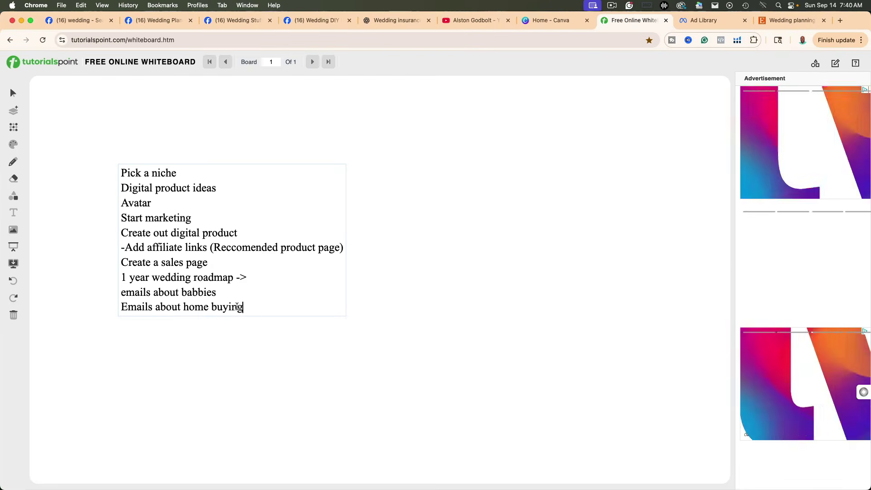
{"action": "left_click_drag", "start_coordinate": [243, 307], "coordinate": [122, 294]}
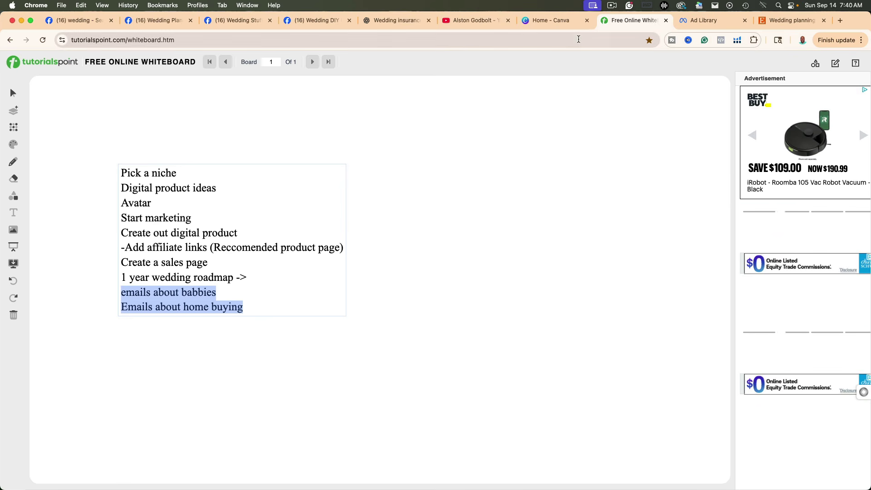
Step: In ChatGPT, request an avatar for this niche with 10 each of pain points, goals, dreams, desires and things they are thinking but afraid to say outloud
{"action": "left_click", "coordinate": [376, 23]}
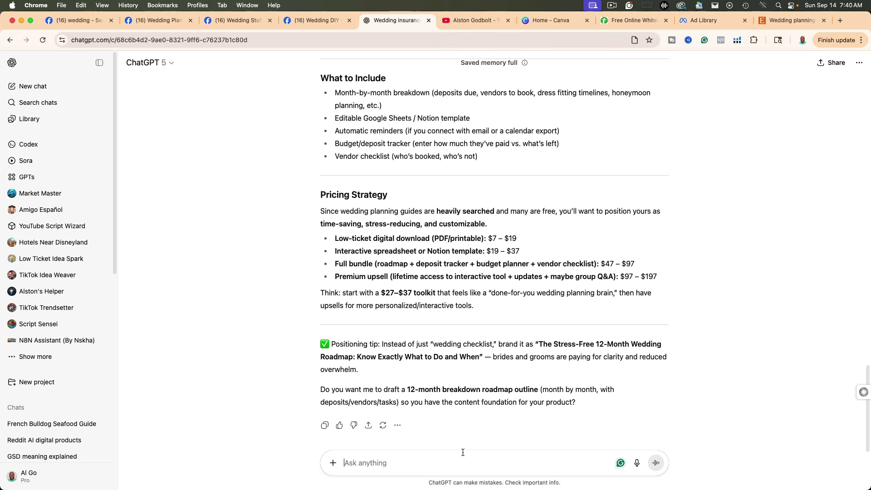
{"action": "type", "text": "ok great build an a"}
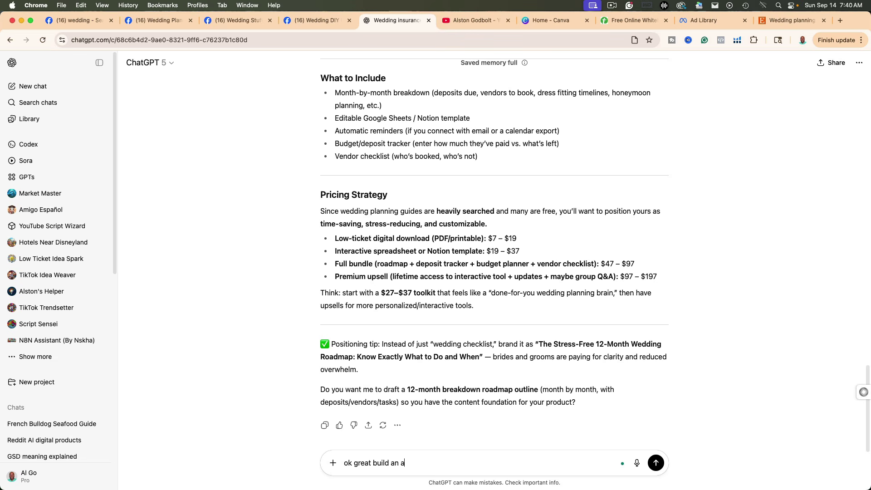
{"action": "type", "text": "vatar based on this niche. please list 10 of eac"}
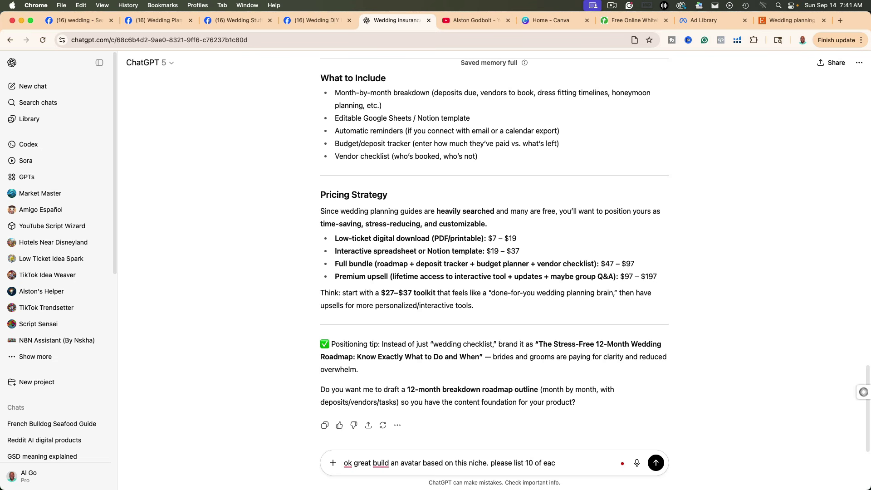
{"action": "type", "text": "h pain points, goals, d"}
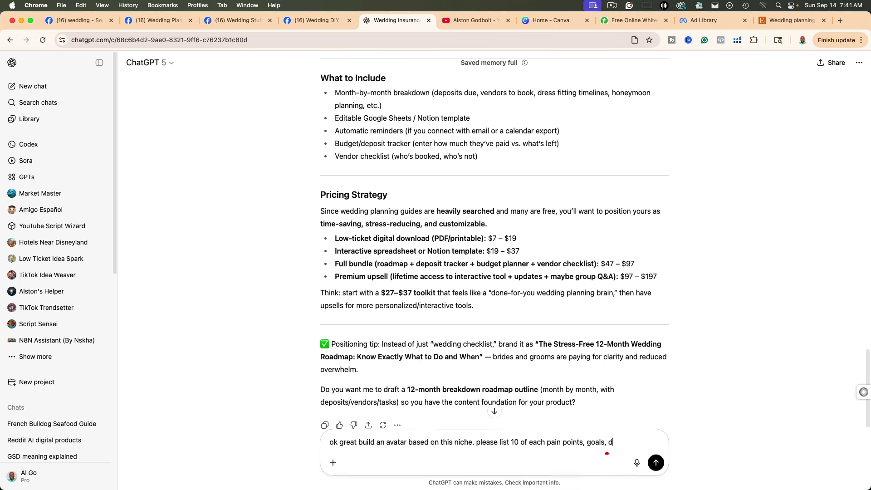
{"action": "type", "text": "rems"}
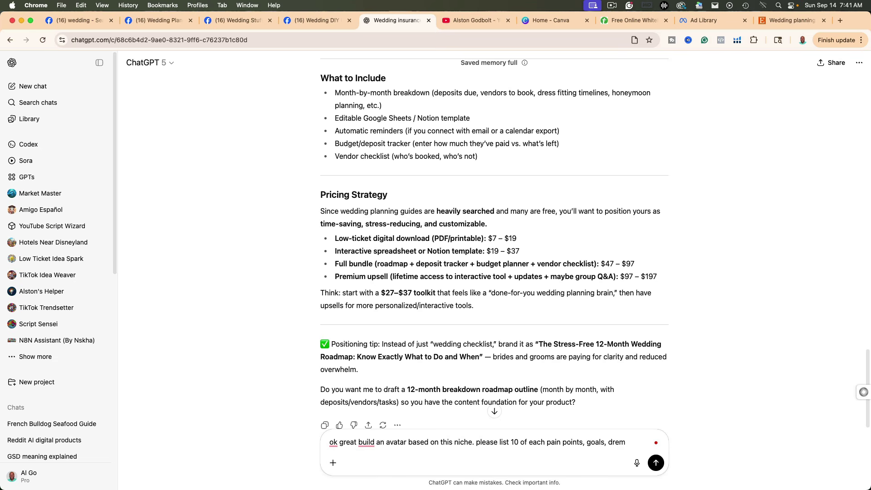
{"action": "key", "text": "BackSpace"}
{"action": "key", "text": "BackSpace"}
{"action": "type", "text": "eams, desies, and think"}
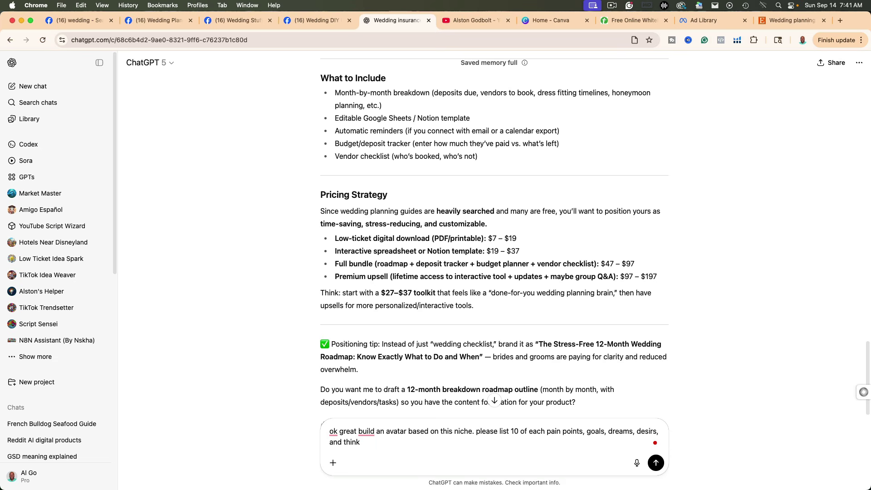
{"action": "type", "text": "gs thee"}
{"action": "type", "text": " are thinking but"}
{"action": "type", "text": " afraid"}
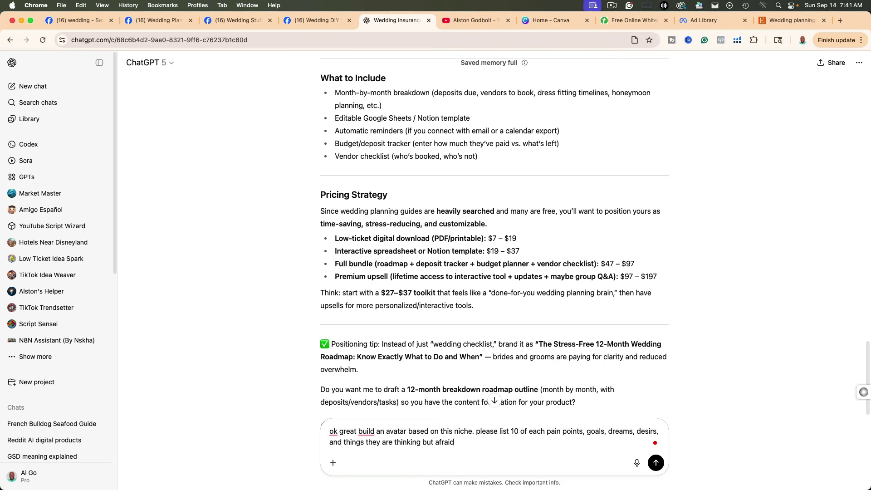
{"action": "type", "text": " to say op"}
{"action": "type", "text": "tloud"}
{"action": "key", "text": "Return"}
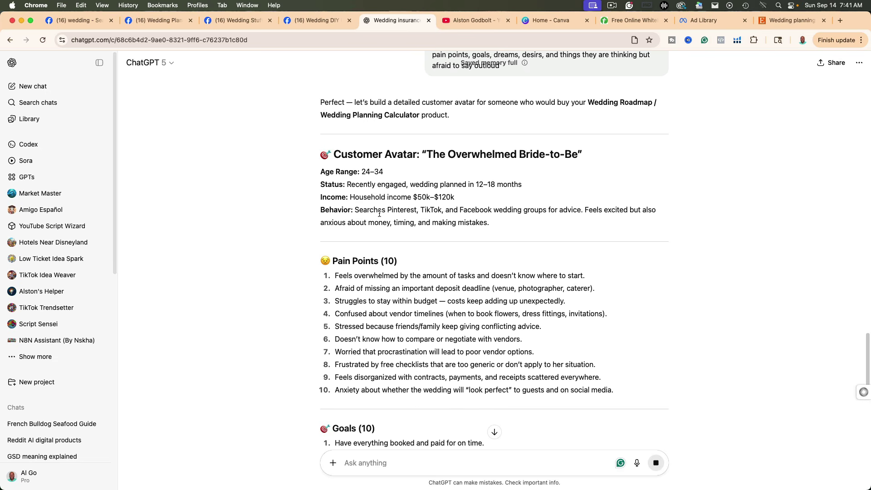
Step: Review ChatGPT's customer avatar, including its profile, pain points, goals, dreams, desires and secret thoughts
{"action": "scroll", "coordinate": [451, 345], "scroll_direction": "down", "scroll_amount": 1}
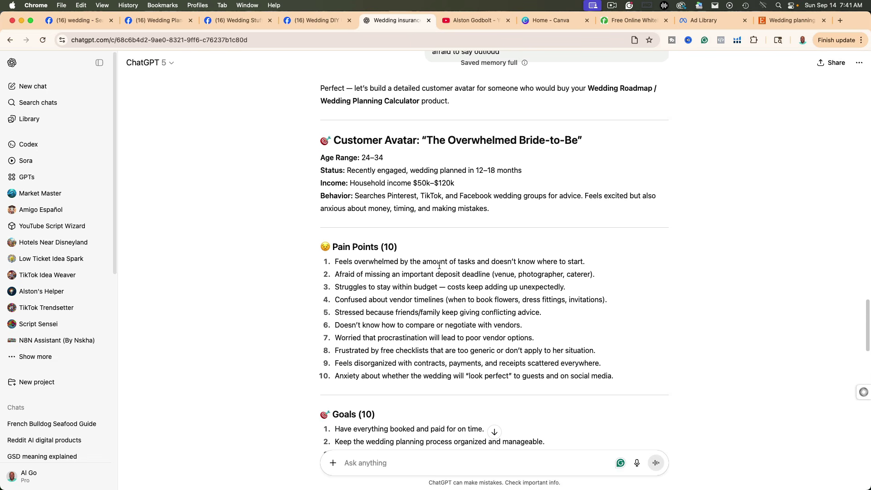
{"action": "scroll", "coordinate": [487, 361], "scroll_direction": "down", "scroll_amount": 10}
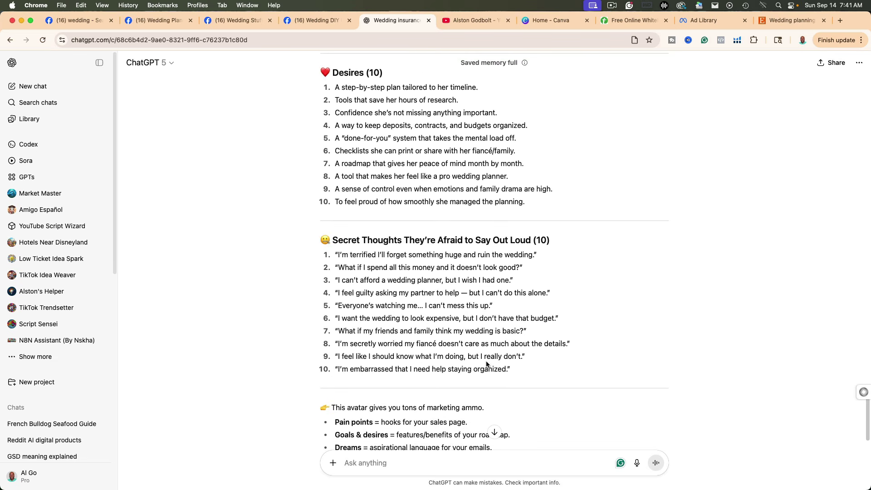
{"action": "scroll", "coordinate": [487, 363], "scroll_direction": "down", "scroll_amount": 5}
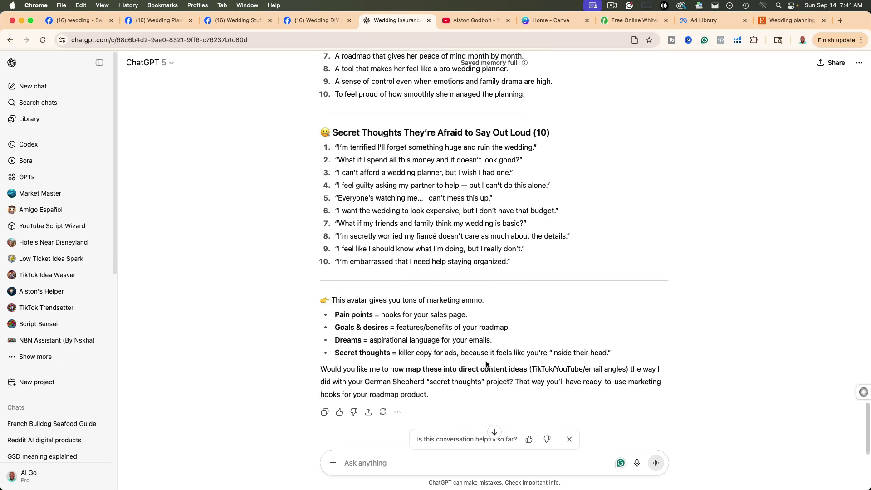
{"action": "scroll", "coordinate": [486, 363], "scroll_direction": "up", "scroll_amount": 20}
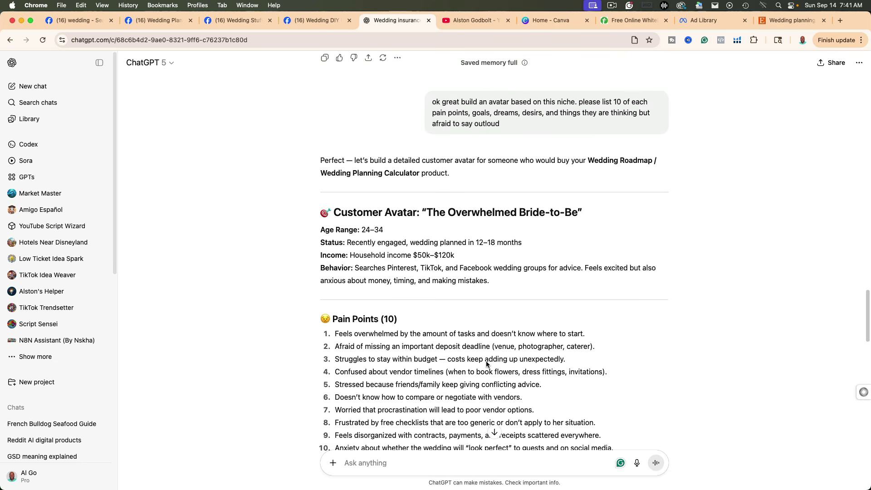
{"action": "scroll", "coordinate": [486, 361], "scroll_direction": "up", "scroll_amount": 15}
{"action": "scroll", "coordinate": [486, 361], "scroll_direction": "down", "scroll_amount": 7}
{"action": "scroll", "coordinate": [486, 362], "scroll_direction": "up", "scroll_amount": 2}
{"action": "scroll", "coordinate": [485, 362], "scroll_direction": "down", "scroll_amount": 10}
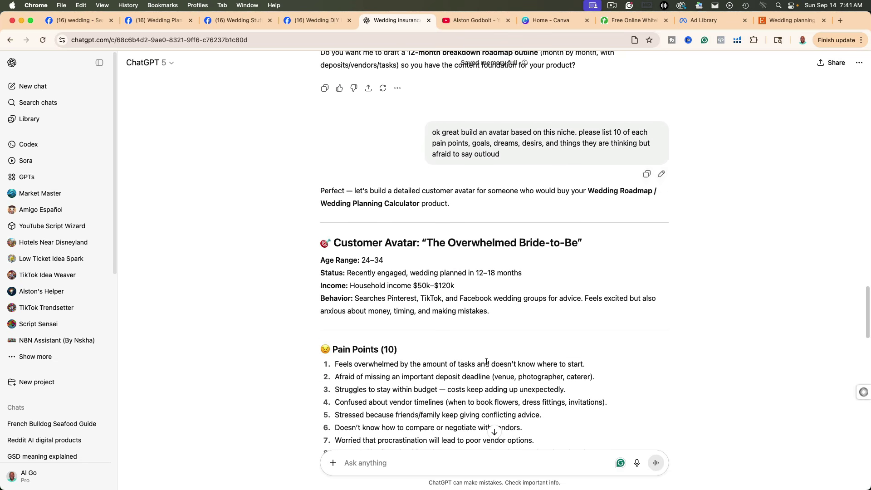
{"action": "scroll", "coordinate": [461, 345], "scroll_direction": "down", "scroll_amount": 3}
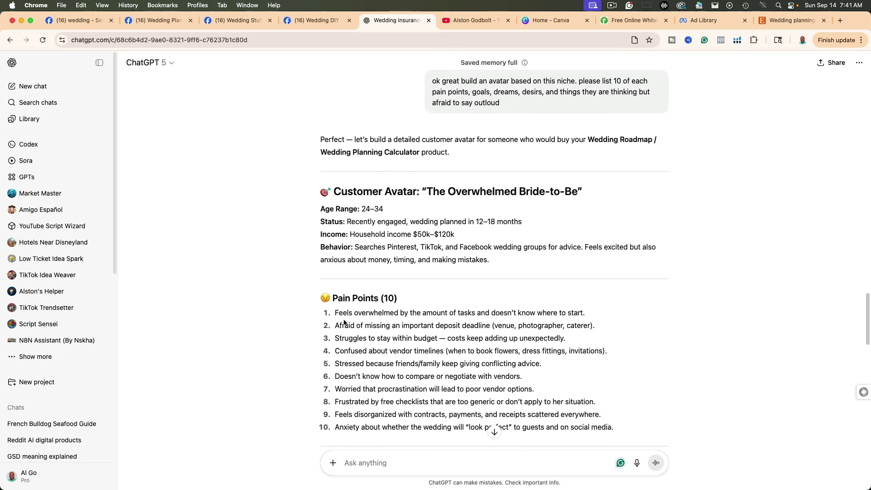
{"action": "left_click_drag", "start_coordinate": [344, 323], "coordinate": [646, 327]}
{"action": "left_click", "coordinate": [524, 386]}
{"action": "scroll", "coordinate": [567, 366], "scroll_direction": "down", "scroll_amount": 3}
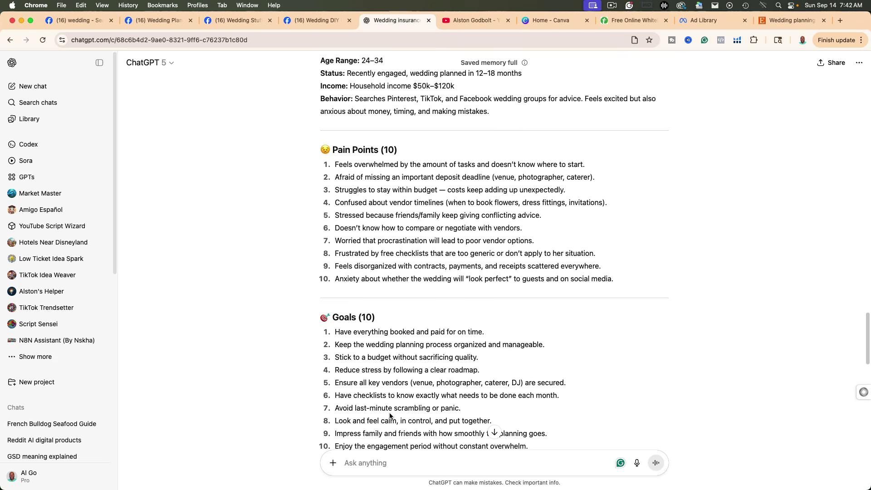
{"action": "scroll", "coordinate": [385, 415], "scroll_direction": "down", "scroll_amount": 1}
{"action": "scroll", "coordinate": [385, 414], "scroll_direction": "down", "scroll_amount": 1}
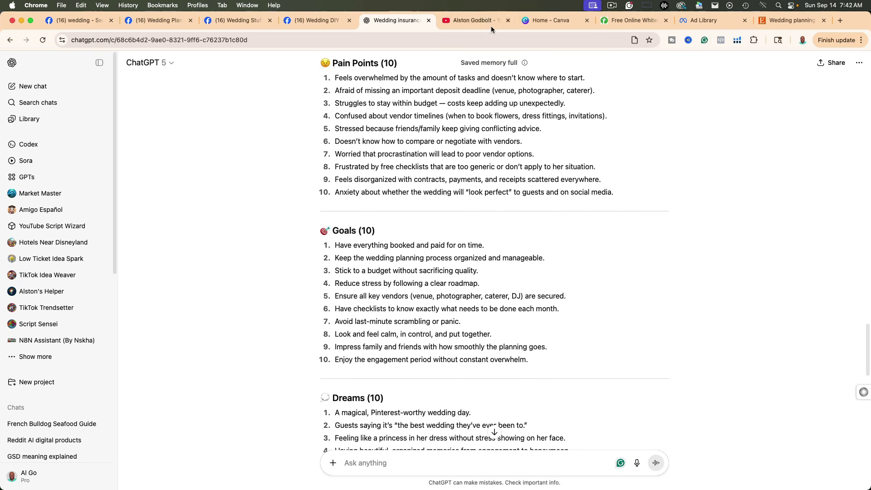
Step: Open gumroad.com in a new browser tab and look over the top of its homepage
{"action": "left_click", "coordinate": [840, 20]}
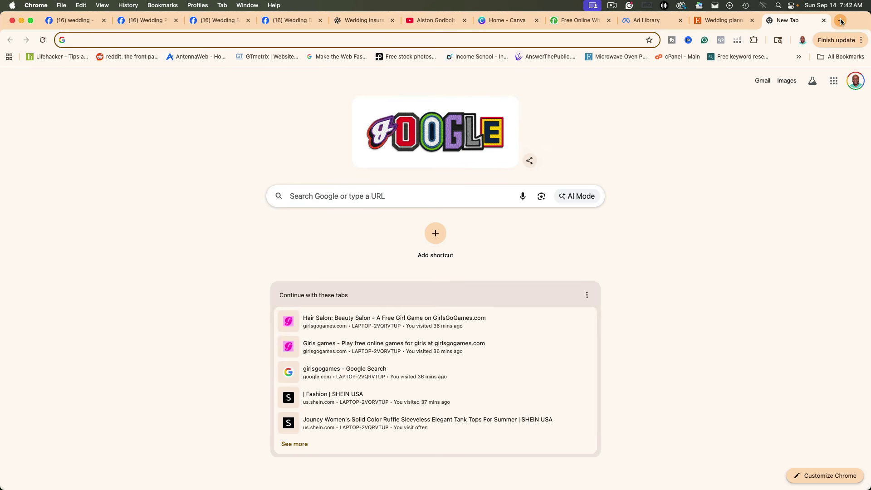
{"action": "type", "text": "gum"}
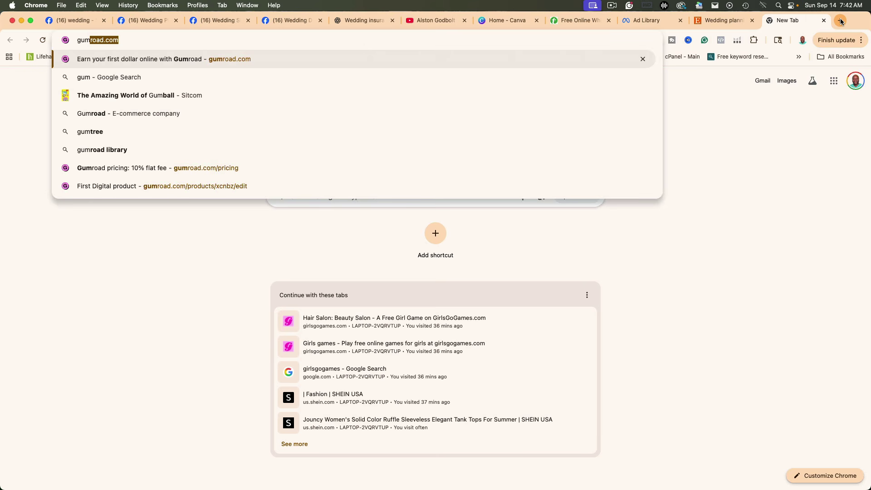
{"action": "key", "text": "Return"}
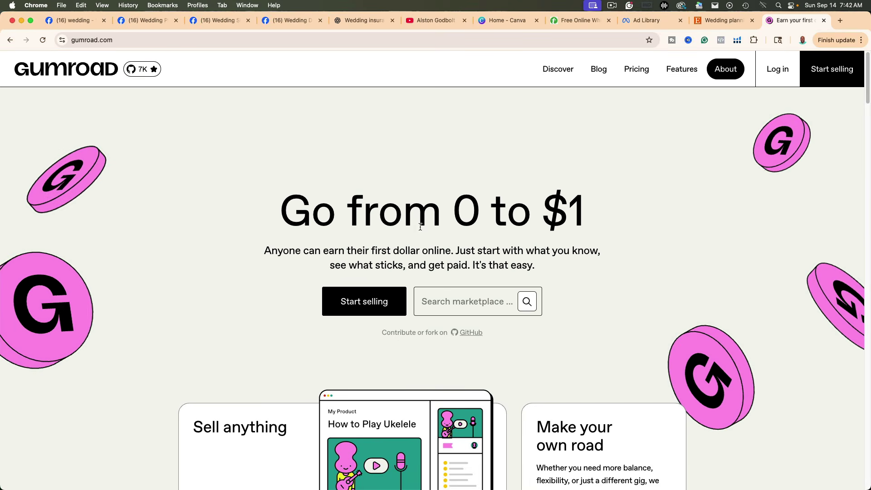
{"action": "scroll", "coordinate": [420, 274], "scroll_direction": "down", "scroll_amount": 7}
{"action": "scroll", "coordinate": [421, 274], "scroll_direction": "up", "scroll_amount": 7}
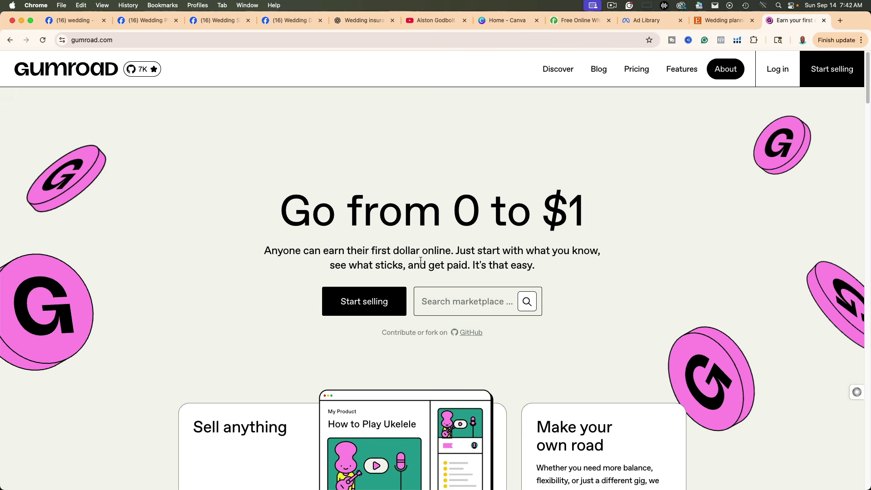
Step: Load gboltsystems.com/lite in place of the Gumroad page and skim the introduction of the Gbolt Systems Lite sales page
{"action": "left_click", "coordinate": [214, 40]}
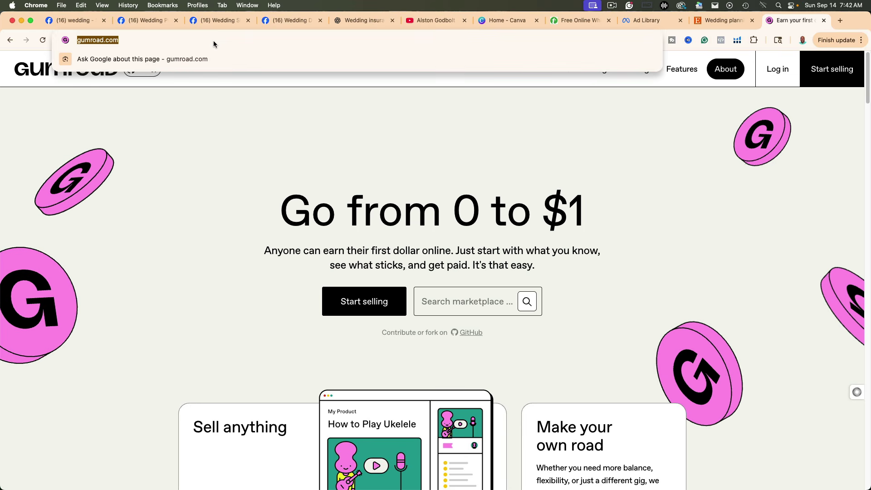
{"action": "type", "text": "gbolt"}
{"action": "key", "text": "Return"}
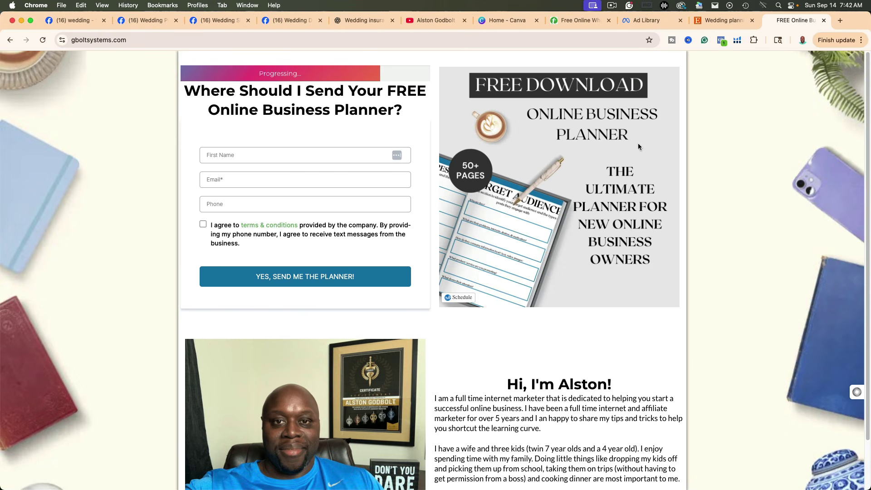
{"action": "left_click", "coordinate": [154, 40]}
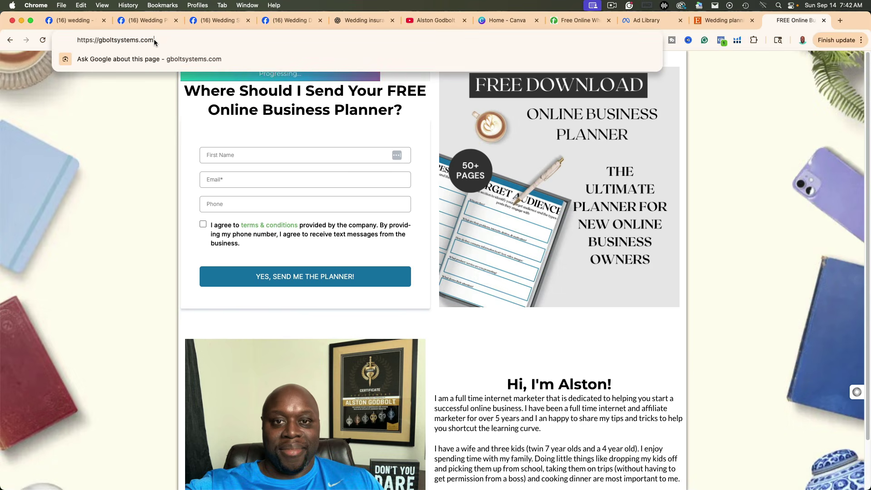
{"action": "type", "text": "/lite"}
{"action": "key", "text": "Return"}
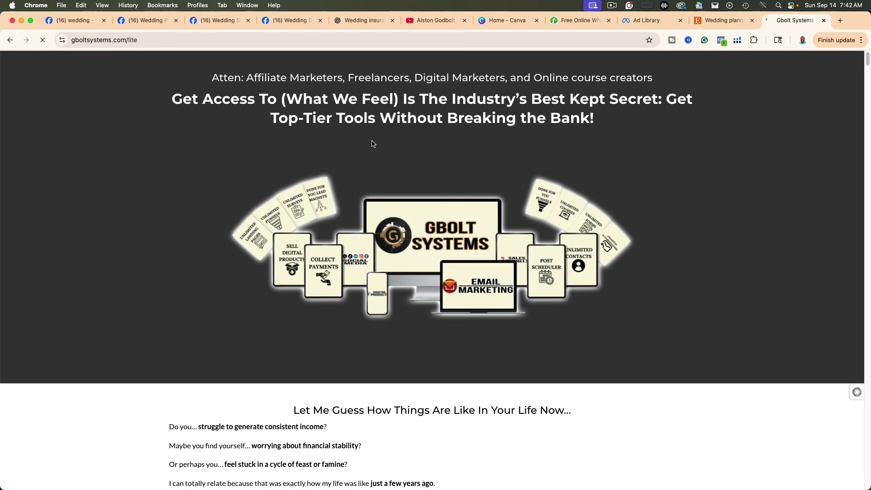
{"action": "scroll", "coordinate": [391, 316], "scroll_direction": "down", "scroll_amount": 15}
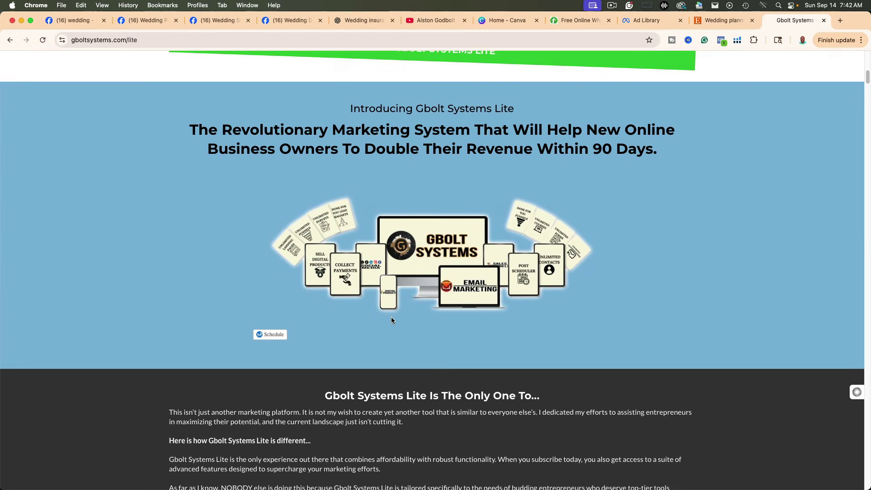
{"action": "scroll", "coordinate": [391, 316], "scroll_direction": "up", "scroll_amount": 12}
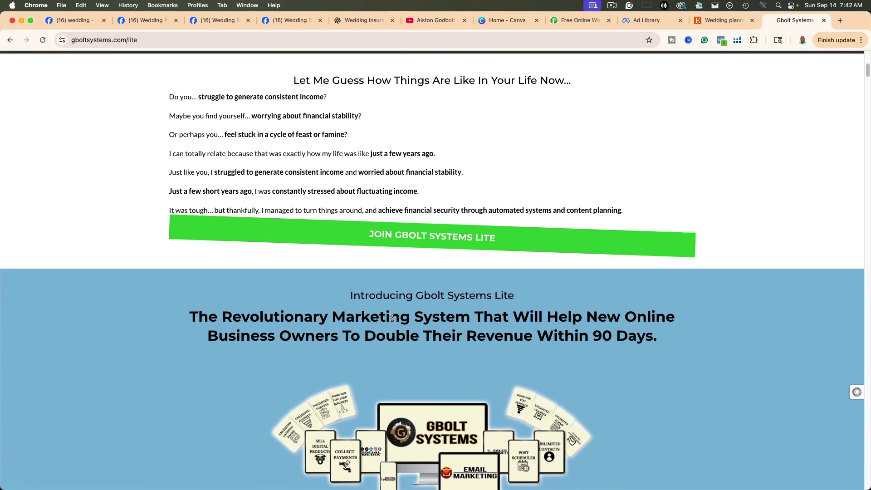
Step: Go to the Gbolt Systems Lite pricing plans and review the Silver features, highlighting the unlimited funnels, forms and surveys, plus the refund policy and FAQ
{"action": "left_click", "coordinate": [447, 238]}
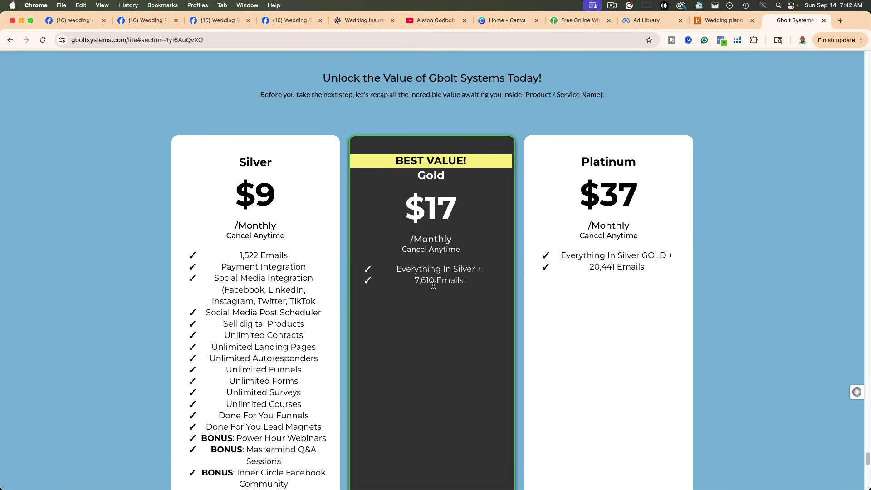
{"action": "scroll", "coordinate": [424, 262], "scroll_direction": "down", "scroll_amount": 5}
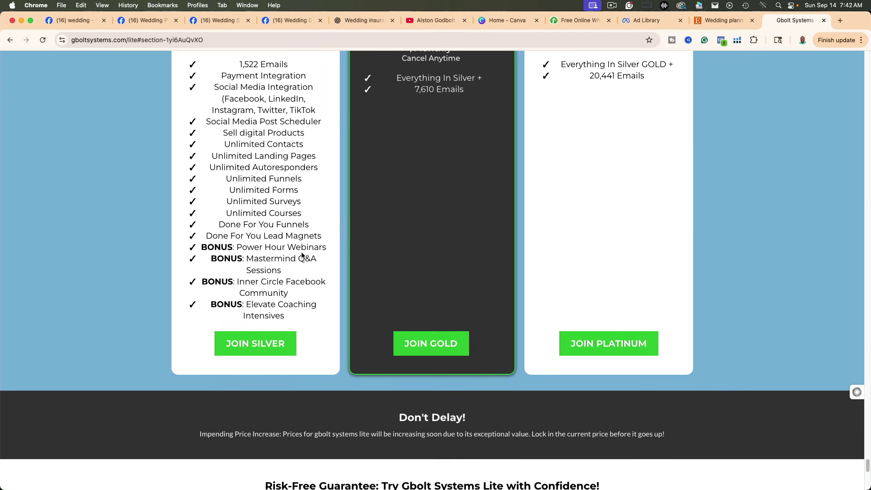
{"action": "scroll", "coordinate": [302, 255], "scroll_direction": "up", "scroll_amount": 3}
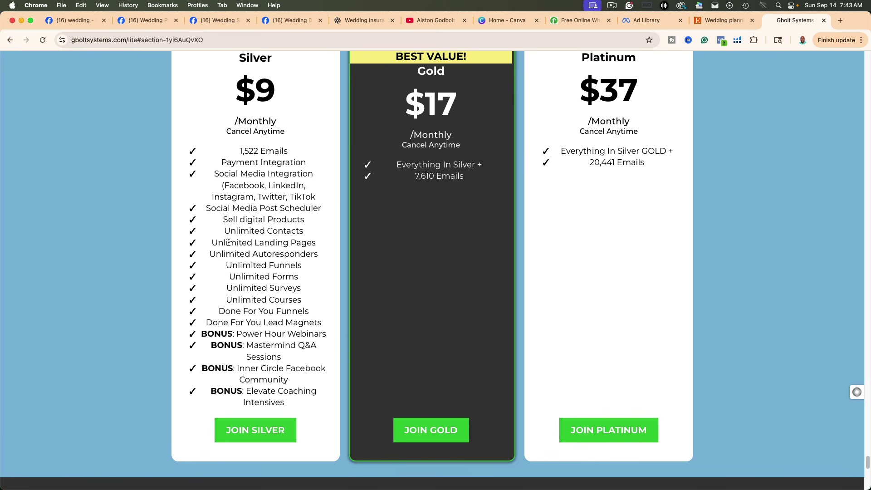
{"action": "left_click_drag", "start_coordinate": [225, 265], "coordinate": [276, 302]}
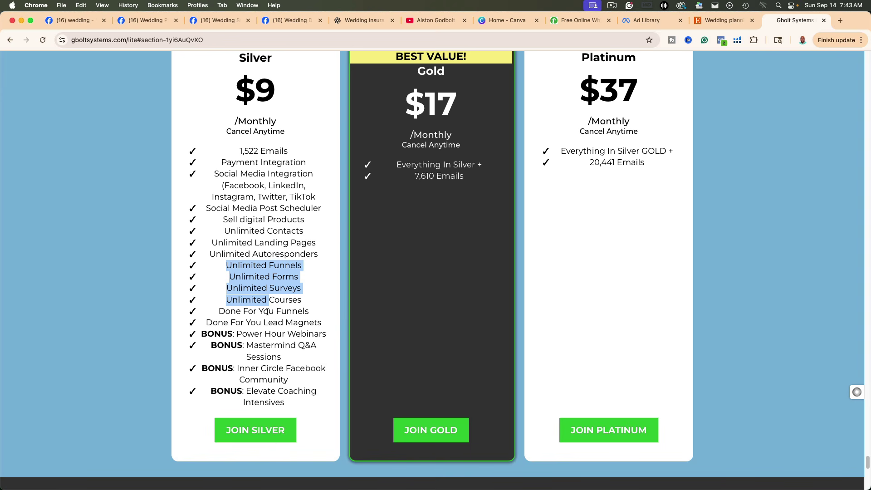
{"action": "scroll", "coordinate": [276, 305], "scroll_direction": "down", "scroll_amount": 15}
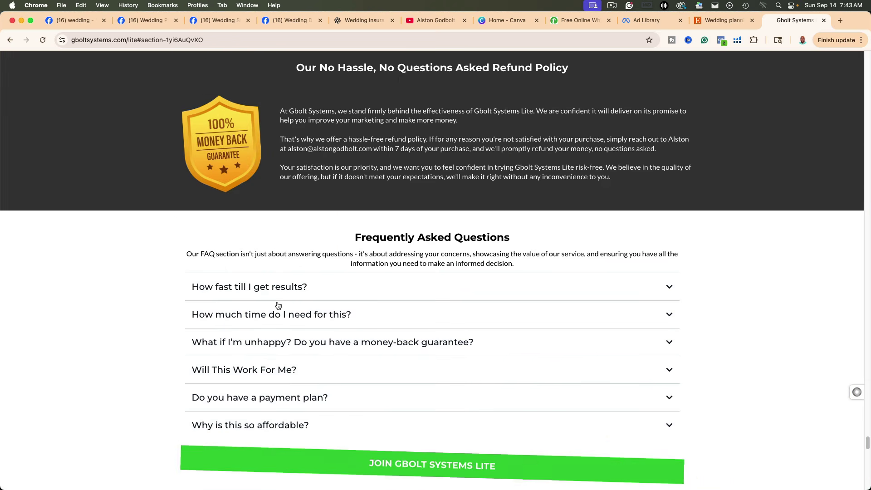
{"action": "scroll", "coordinate": [277, 292], "scroll_direction": "up", "scroll_amount": 20}
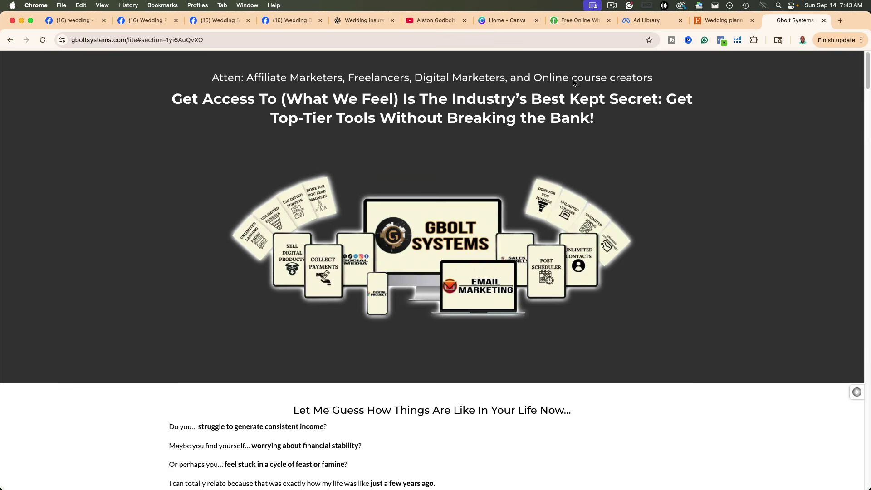
Step: Return to the Facebook group search results for "wedding"
{"action": "left_click", "coordinate": [71, 22]}
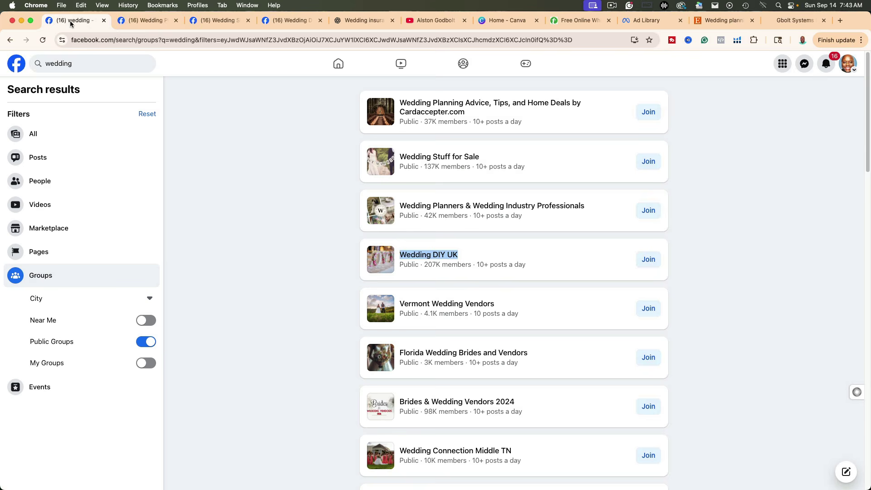